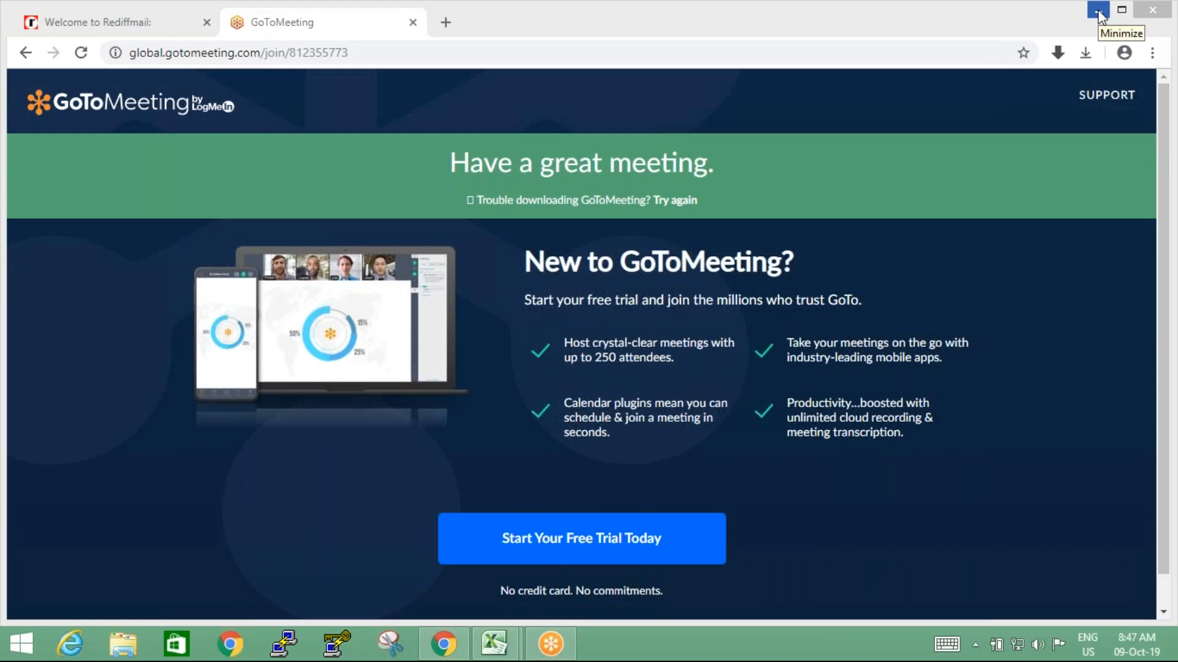
Open the Microsoft Azure sign-in page in a new browser tab and pick the work account
left_click(1098, 11)
left_click(446, 651)
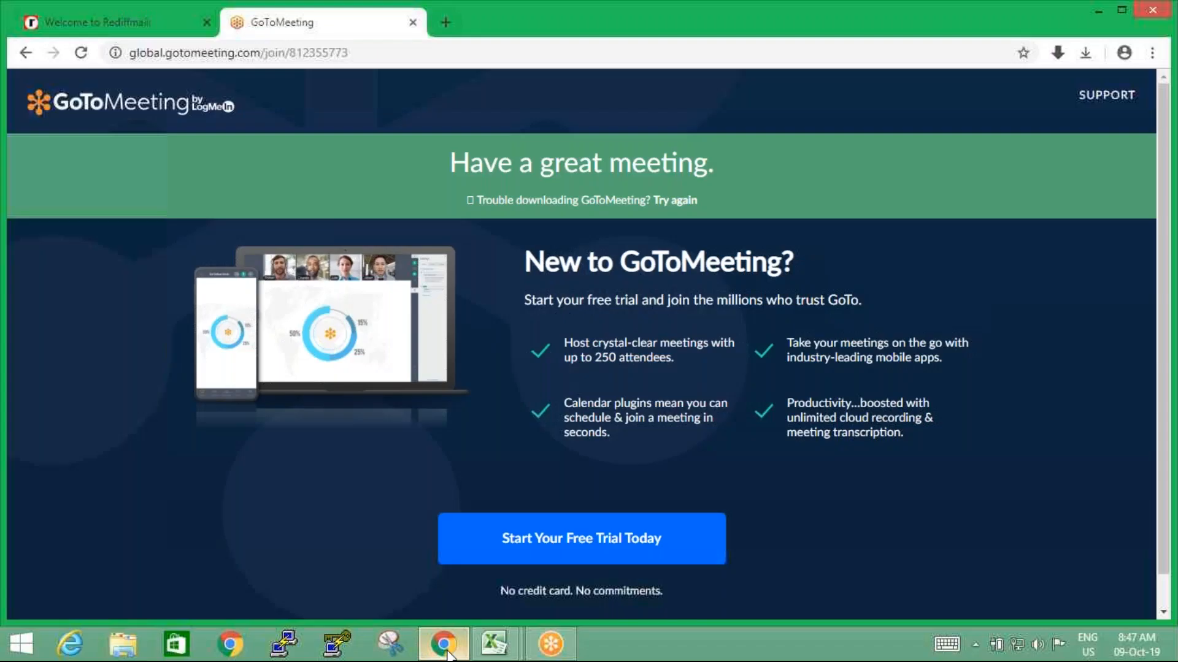
left_click(442, 24)
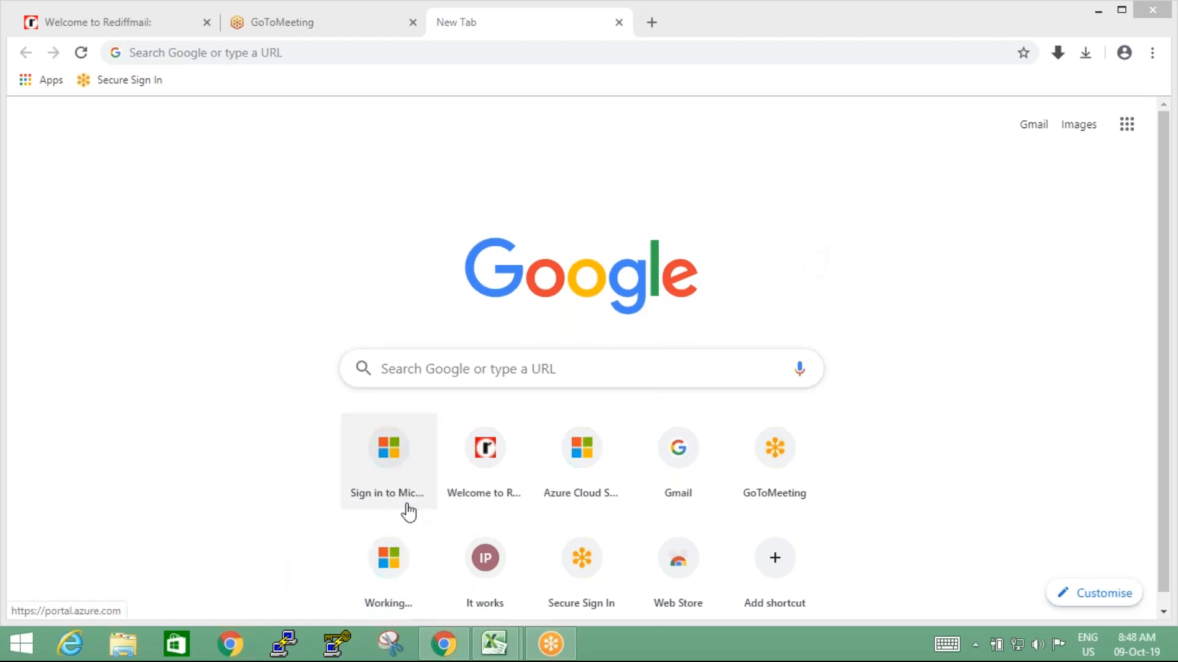
left_click(390, 450)
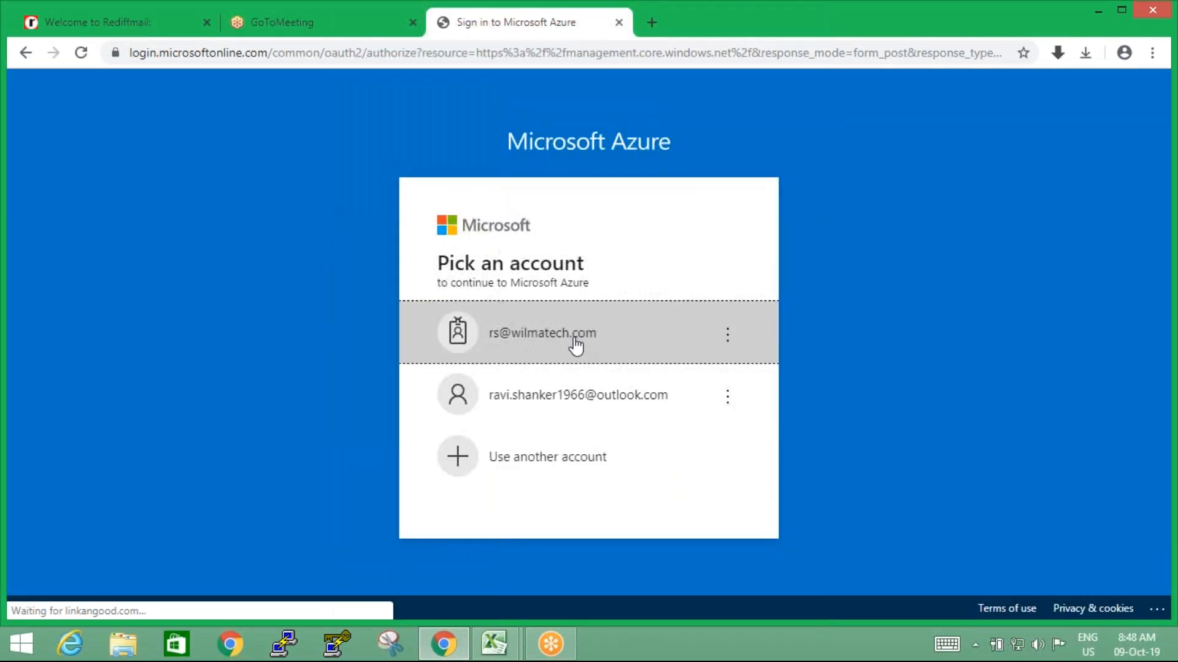
left_click(575, 345)
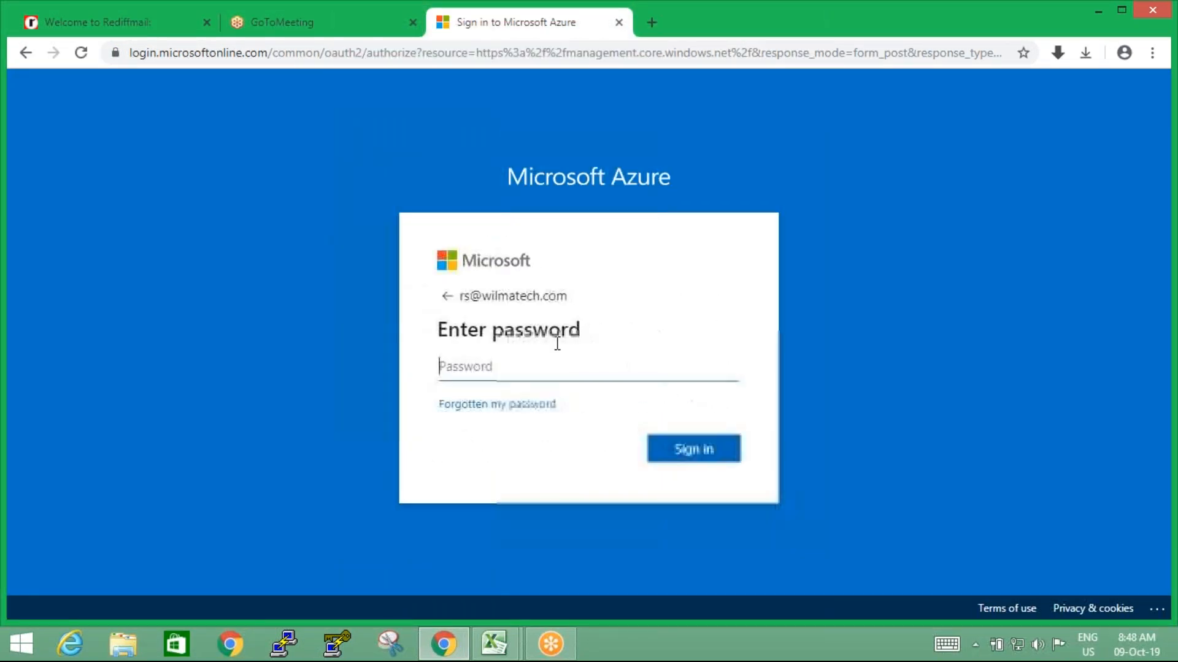
Enter the account password and sign in to the Azure portal
type("•••")
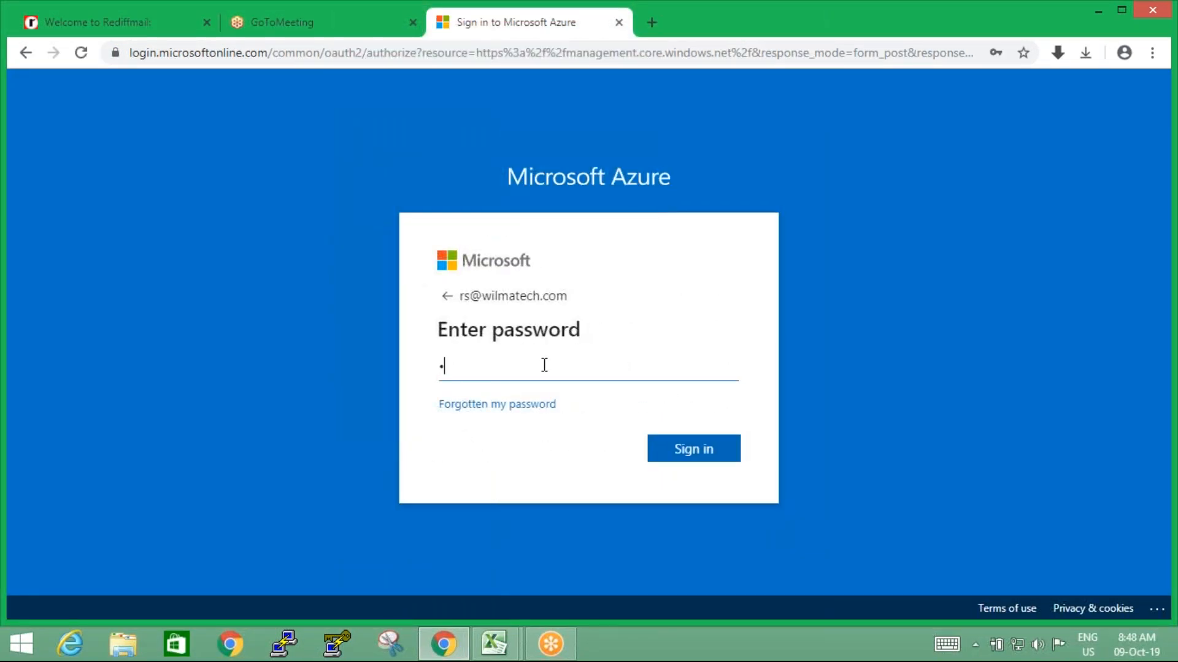
key("BackSpace")
key("BackSpace")
key("BackSpace")
type("••••••••")
left_click(691, 458)
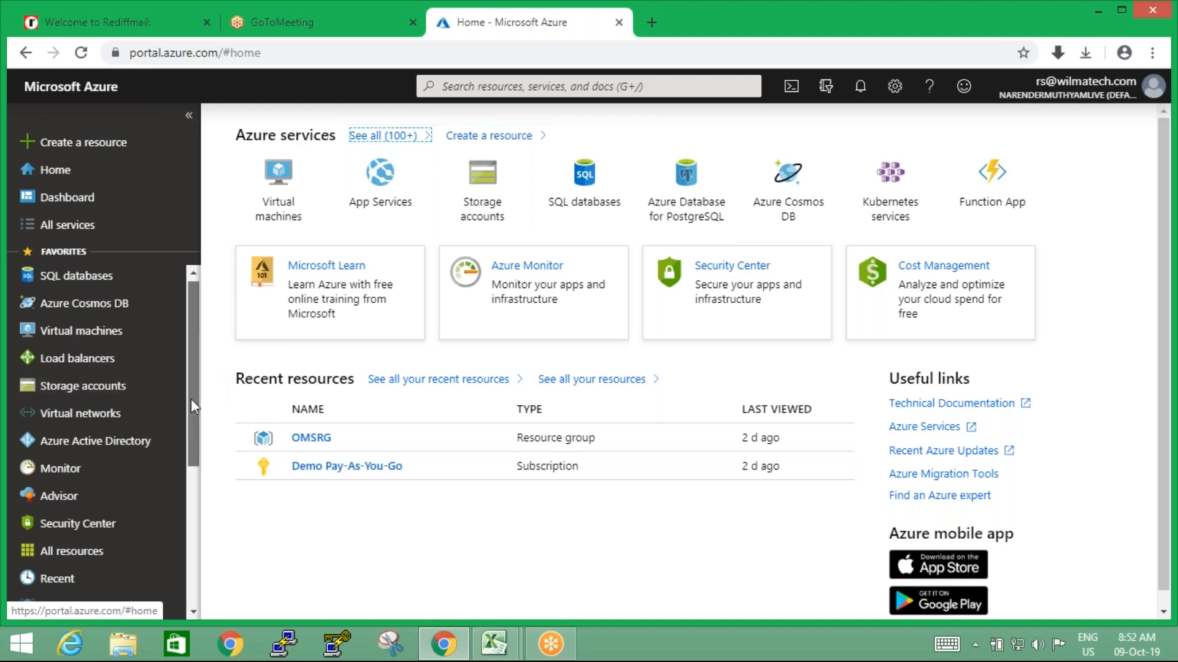
Open the Management groups page of Cost Management + Billing
scroll(190, 398, "down", 1)
scroll(195, 343, "up", 1)
left_click_drag(195, 338, 194, 326)
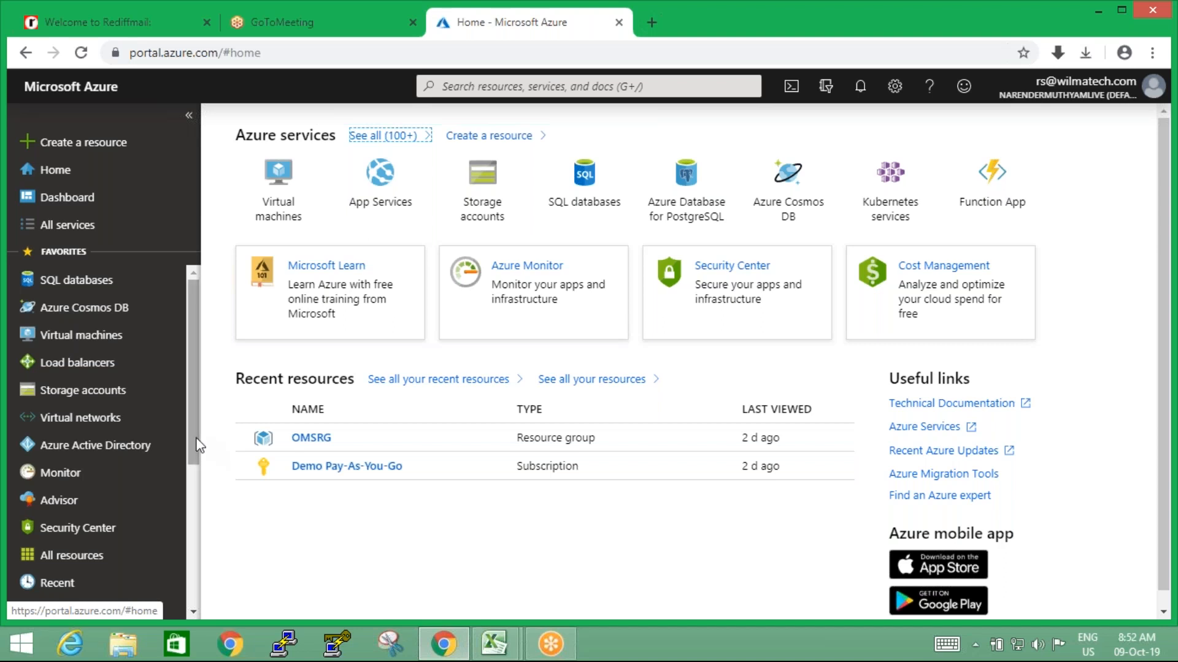
scroll(190, 439, "down", 1)
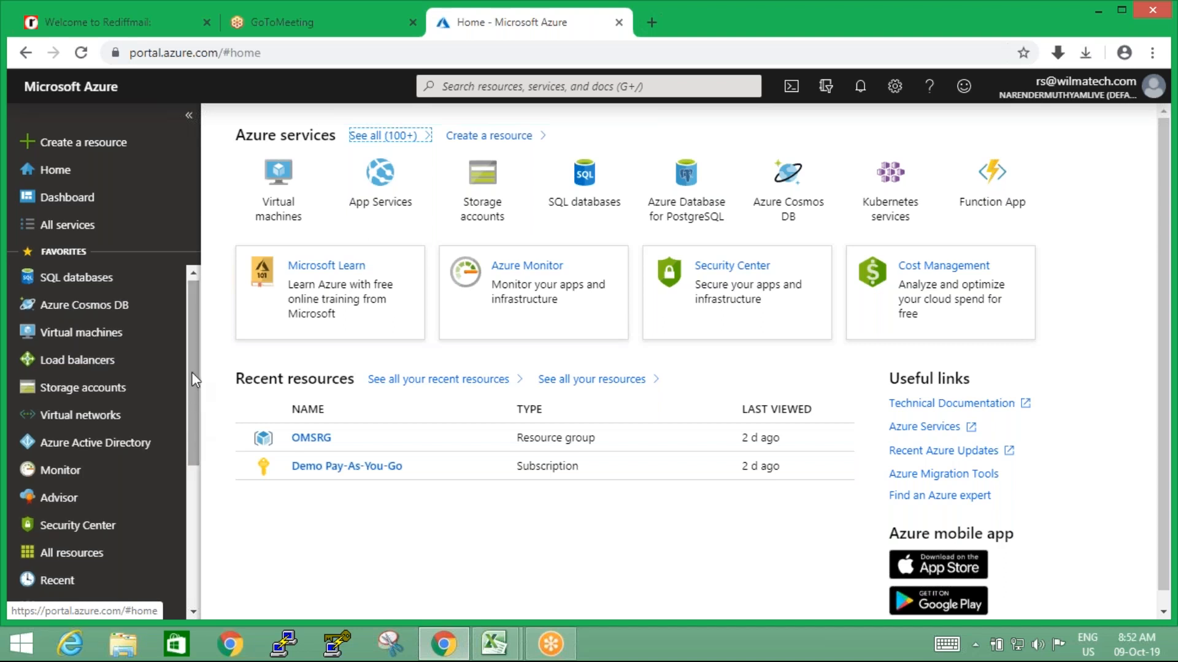
left_click_drag(192, 368, 190, 515)
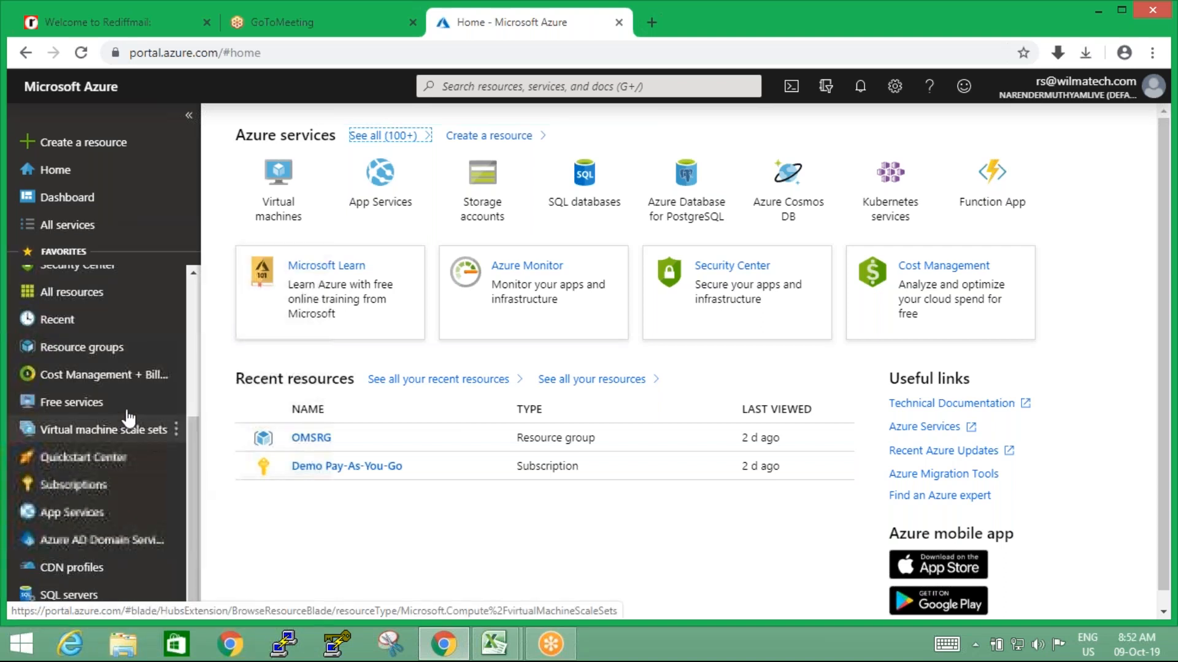
left_click(84, 383)
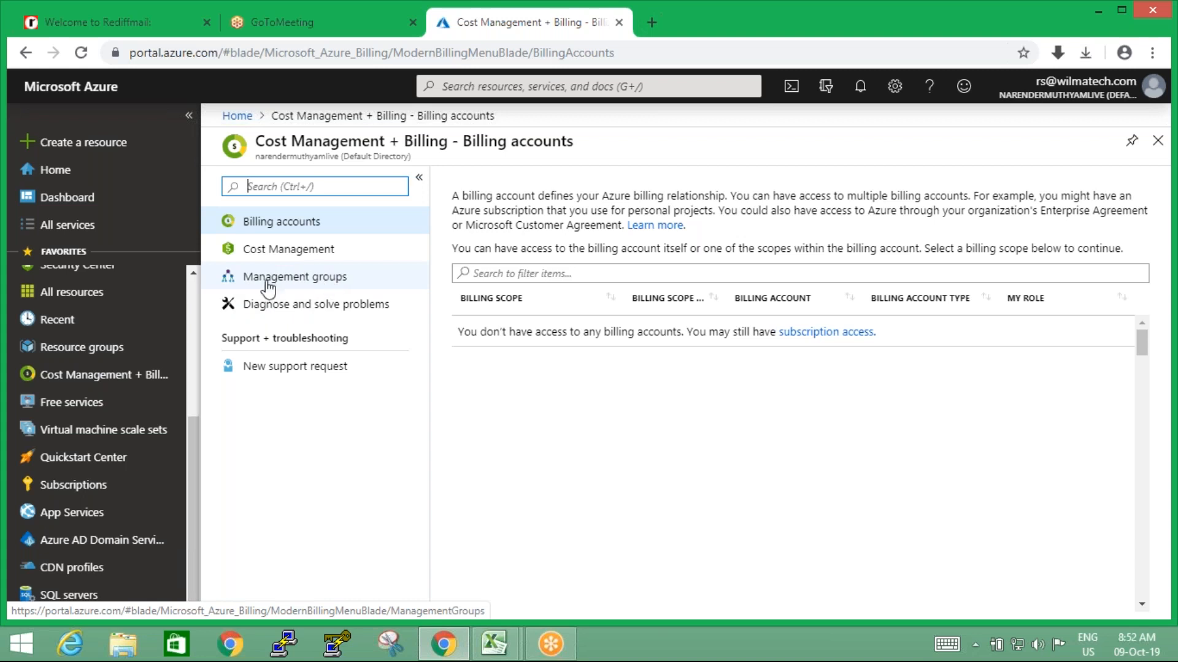
left_click(302, 284)
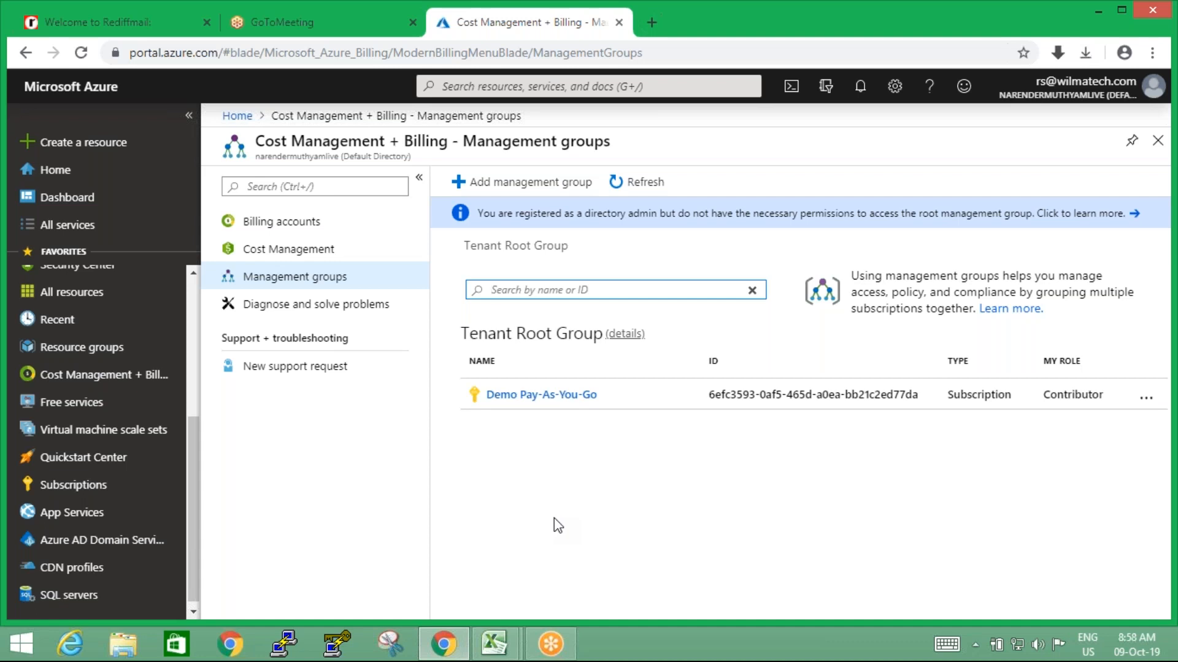
Look through the list of all Azure services and the favorites
left_click_drag(195, 441, 104, 274)
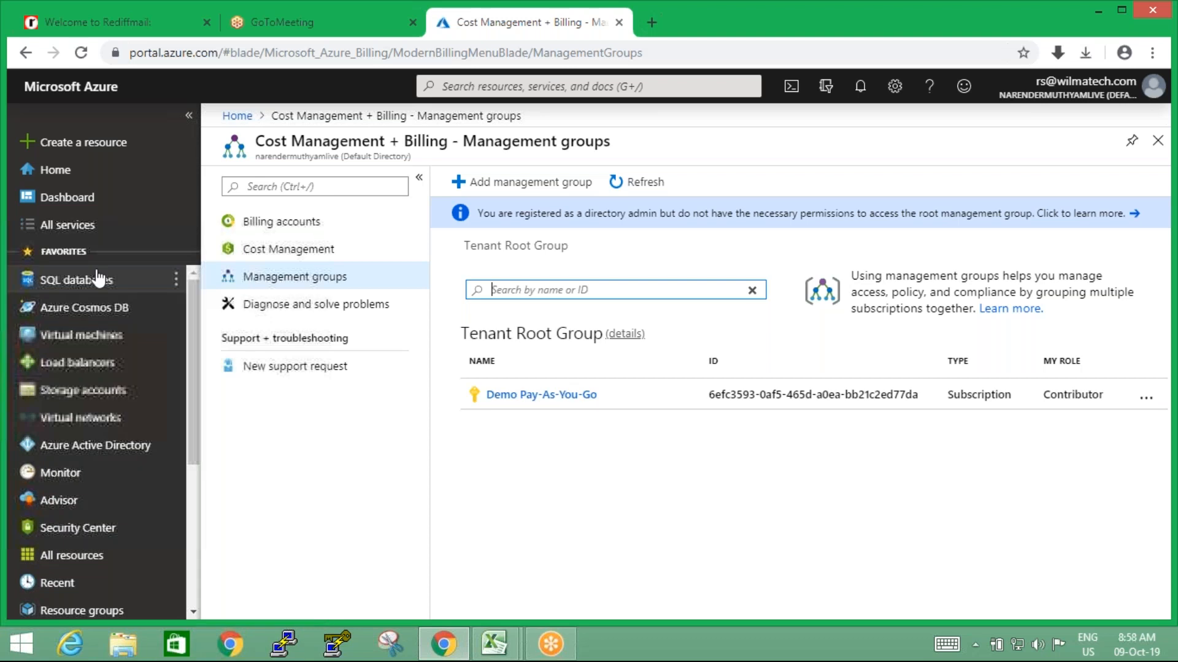
left_click(73, 232)
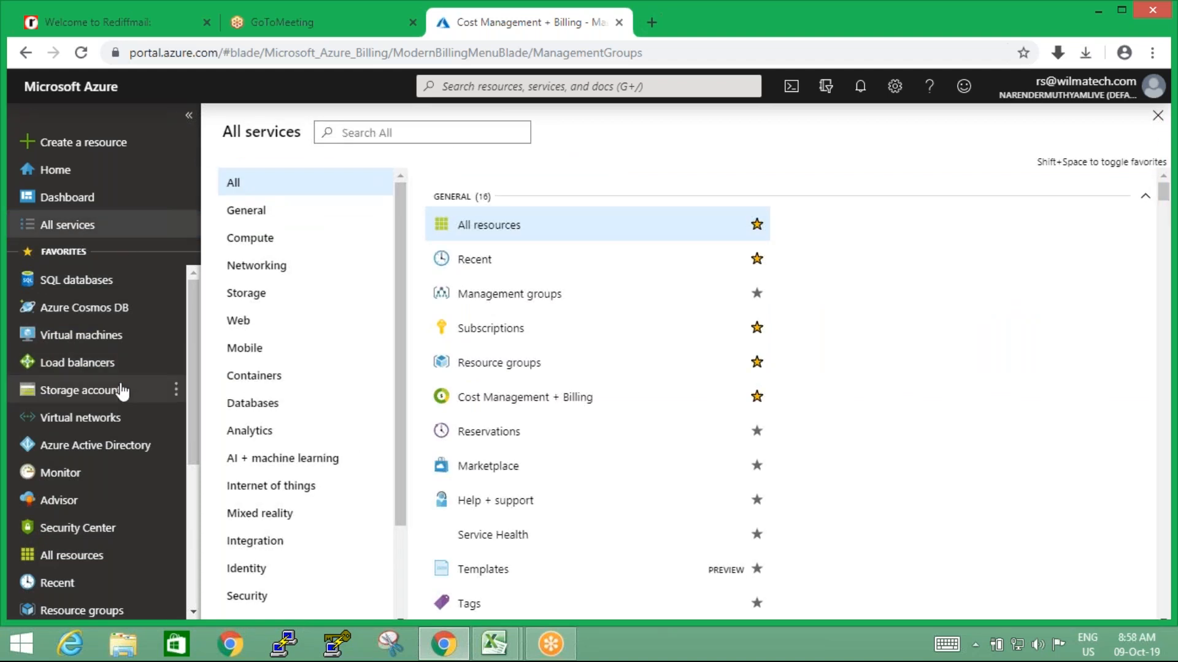
left_click_drag(193, 410, 175, 316)
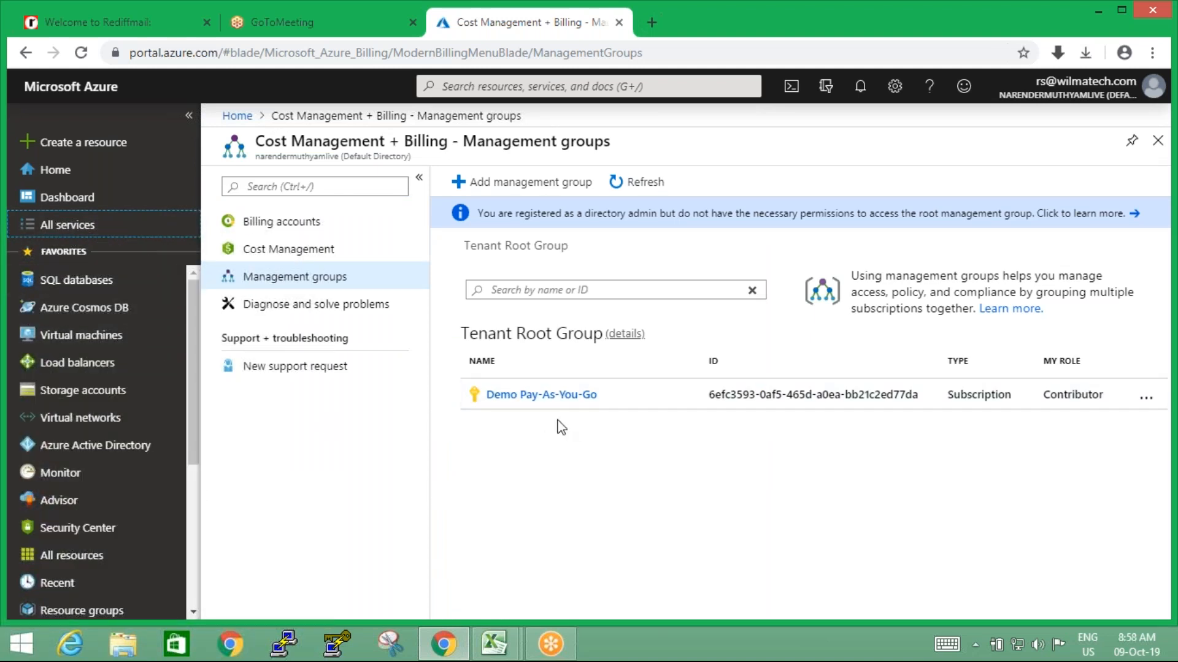
left_click(76, 237)
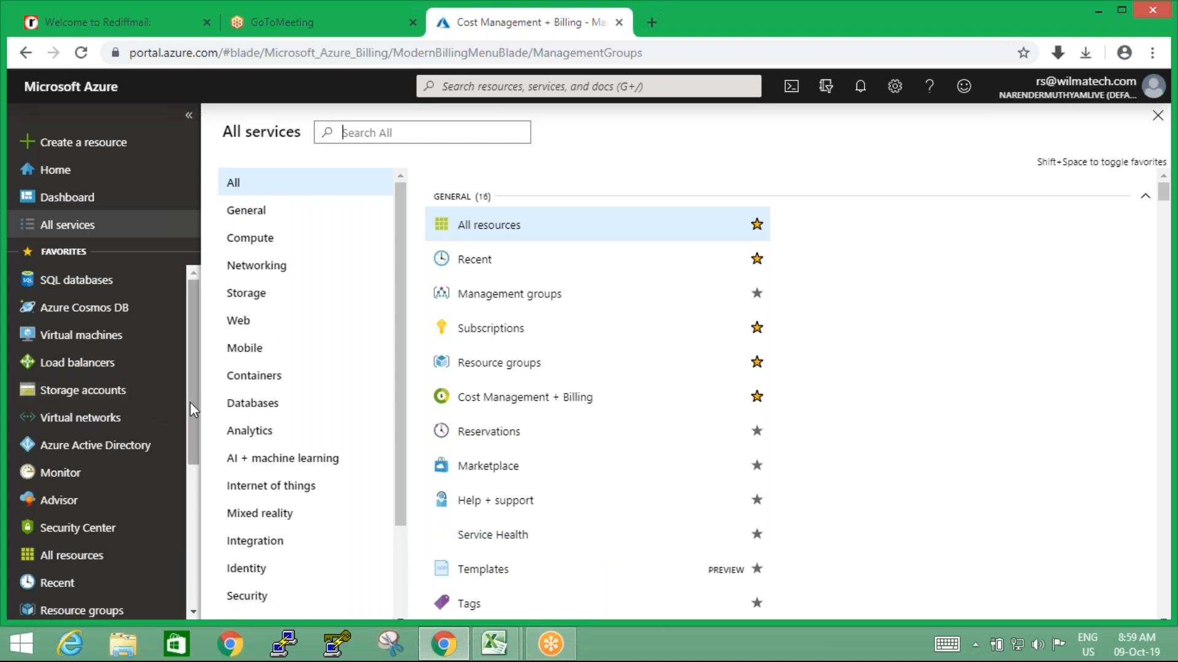
View the overview of the OMSRG resource group and return to the resource groups list
left_click_drag(192, 422, 186, 524)
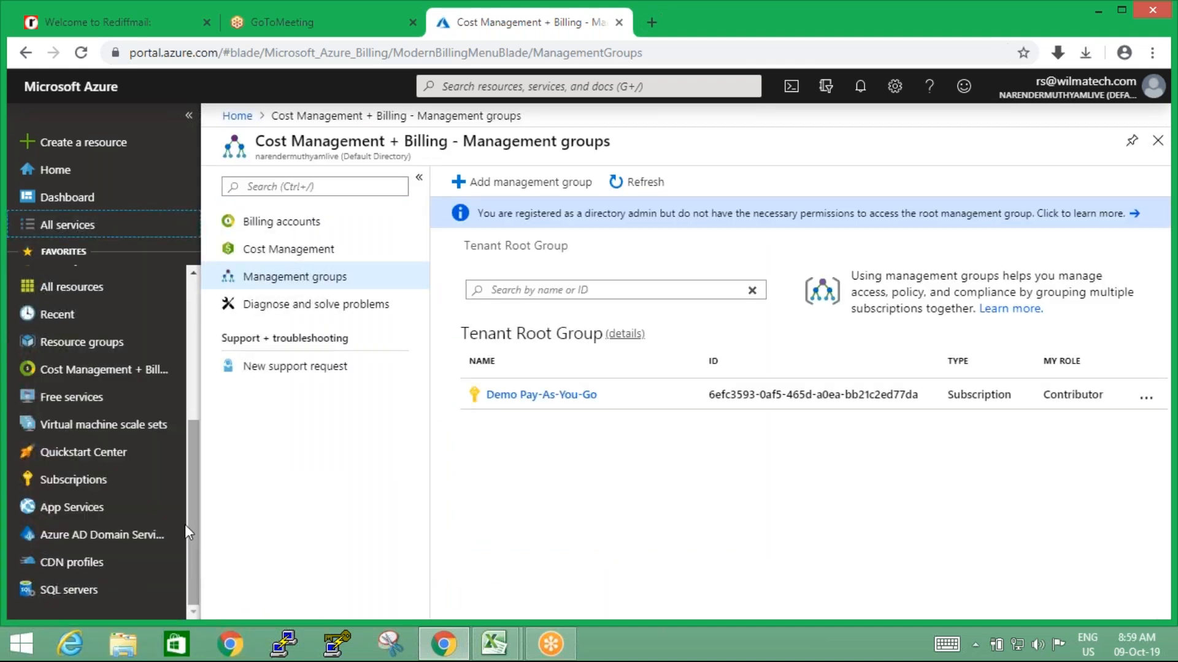
left_click(82, 345)
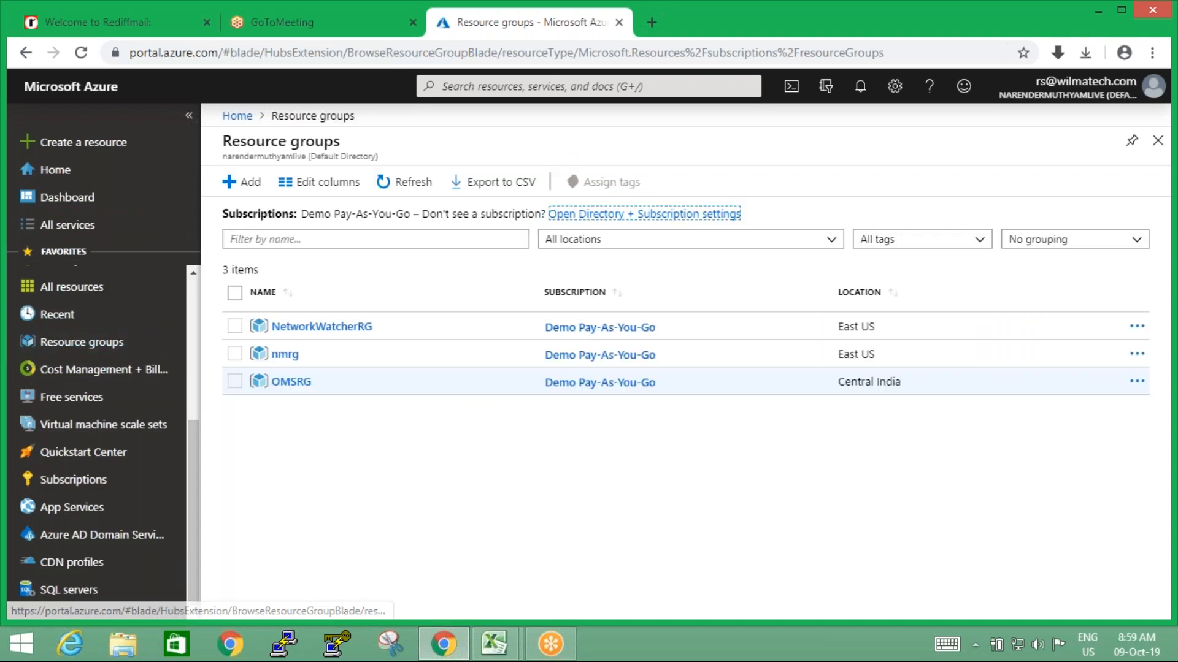
left_click(291, 384)
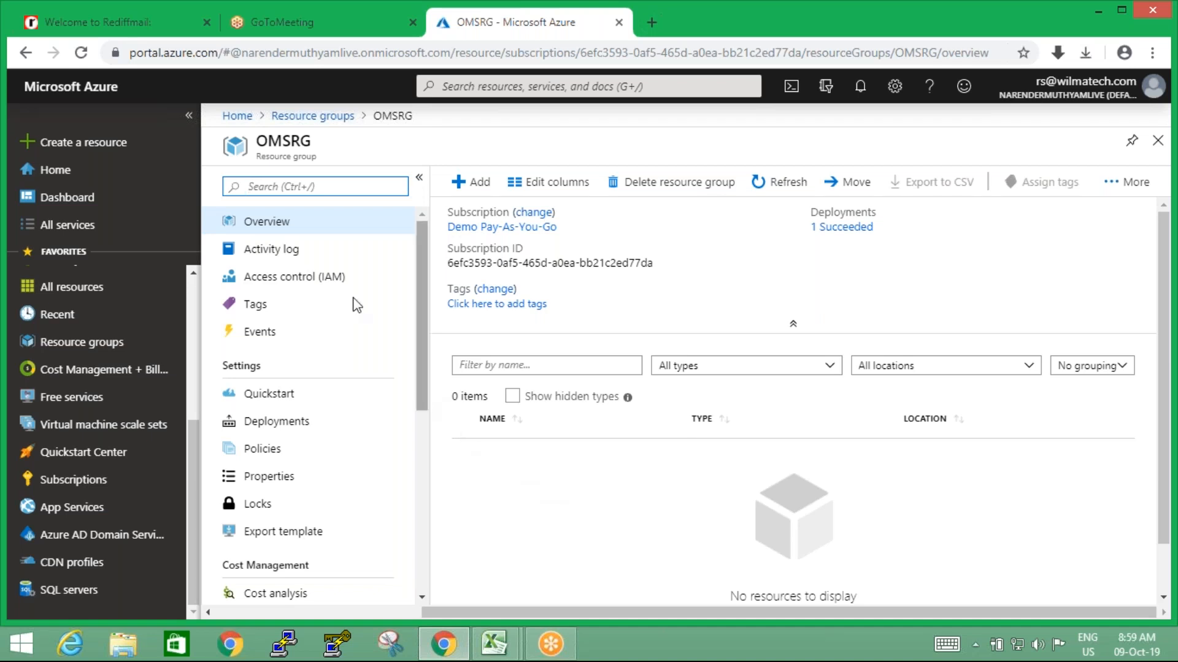
left_click(276, 120)
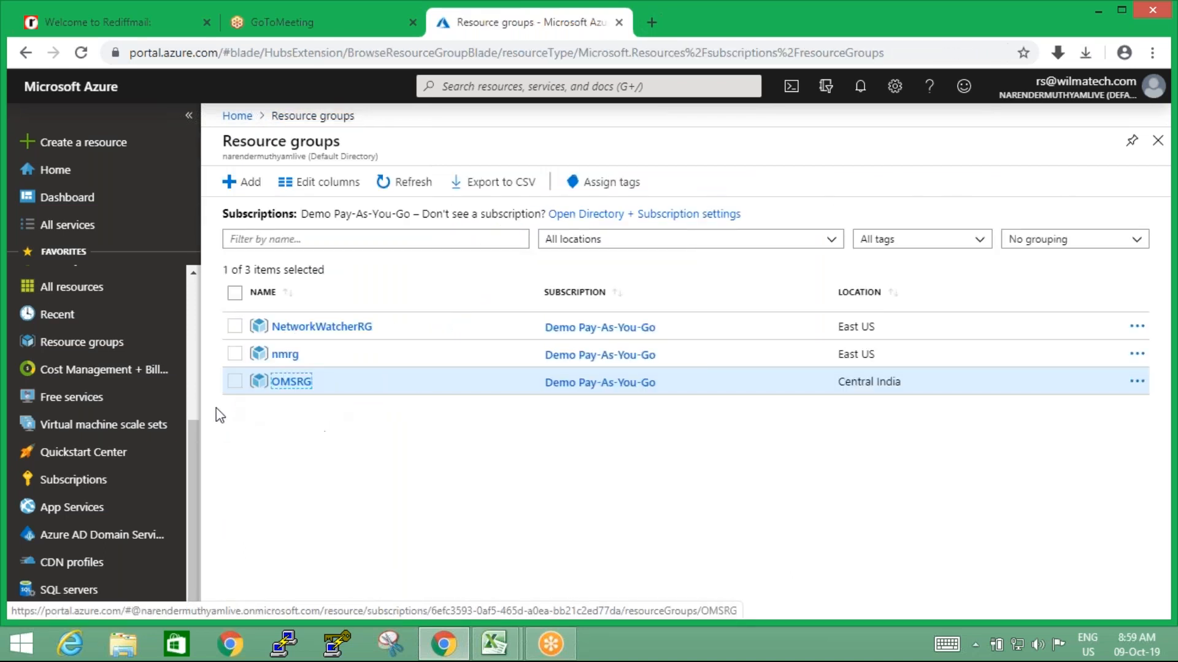
Go back to the Management groups page of Cost Management + Billing
left_click(135, 380)
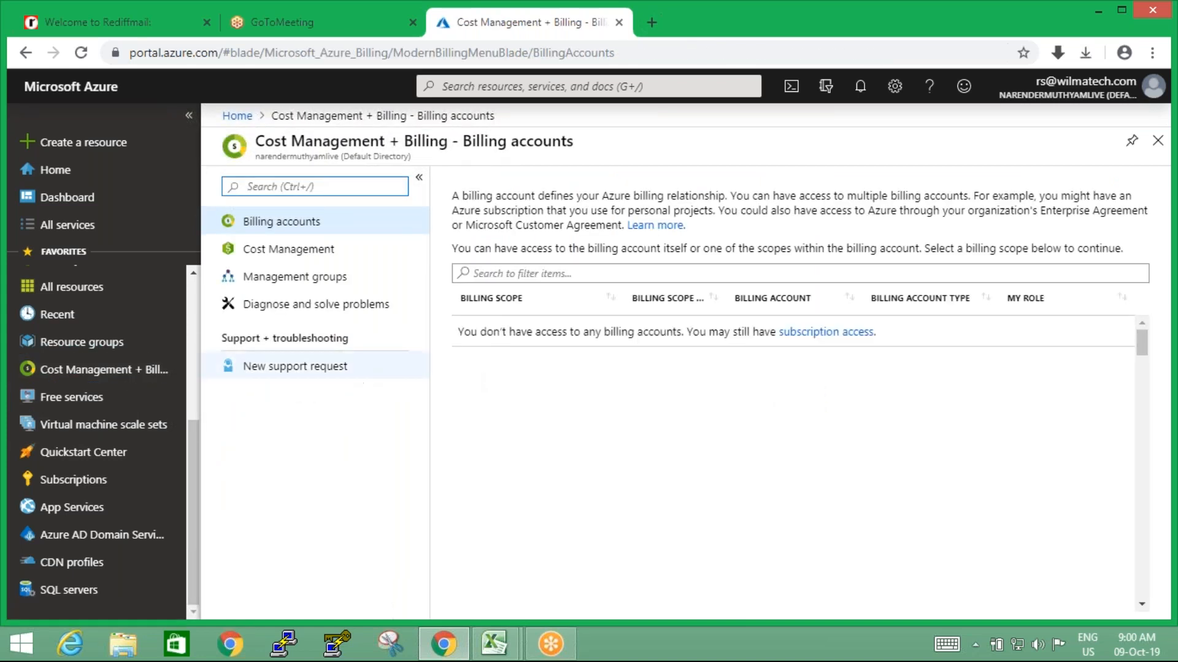
left_click(295, 282)
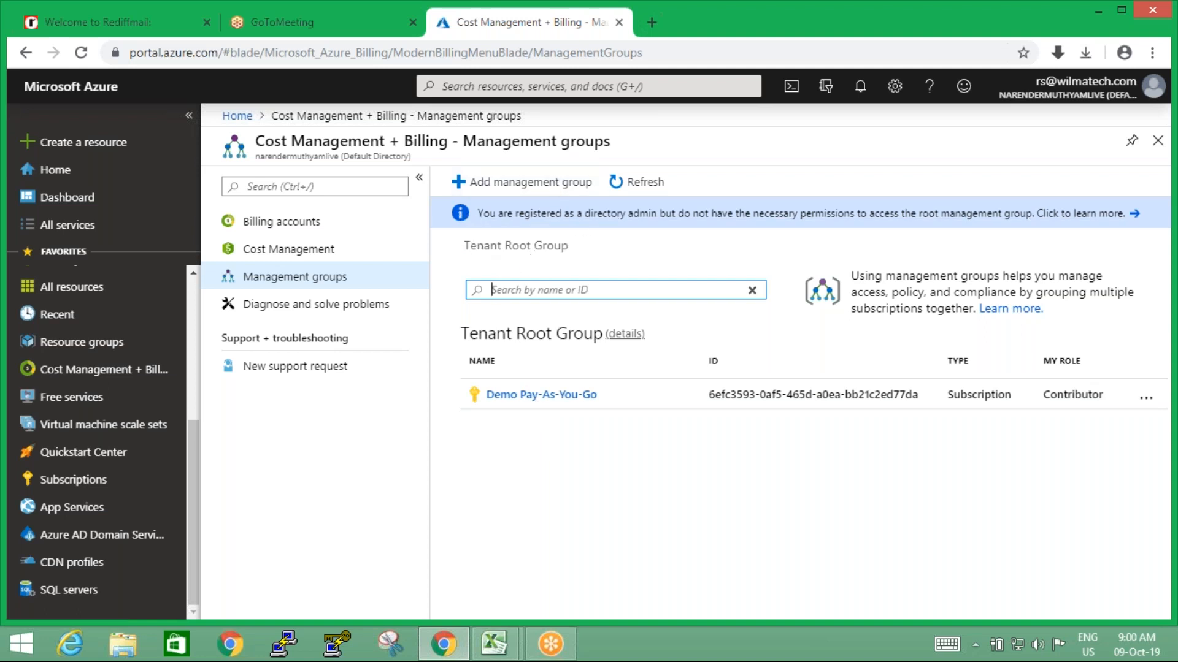
Examine the Tenant Root Group heading and the description of how management groups handle access, policy and compliance across subscriptions
left_click_drag(469, 247, 565, 249)
left_click(582, 259)
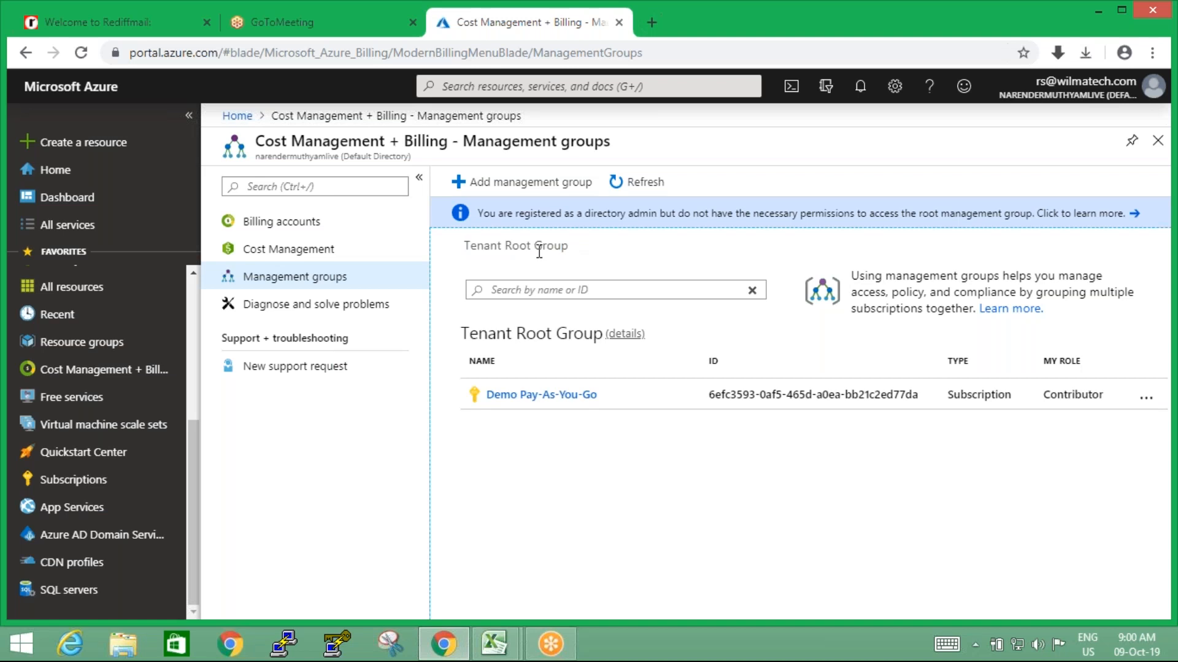
left_click_drag(506, 247, 569, 248)
left_click_drag(852, 276, 976, 310)
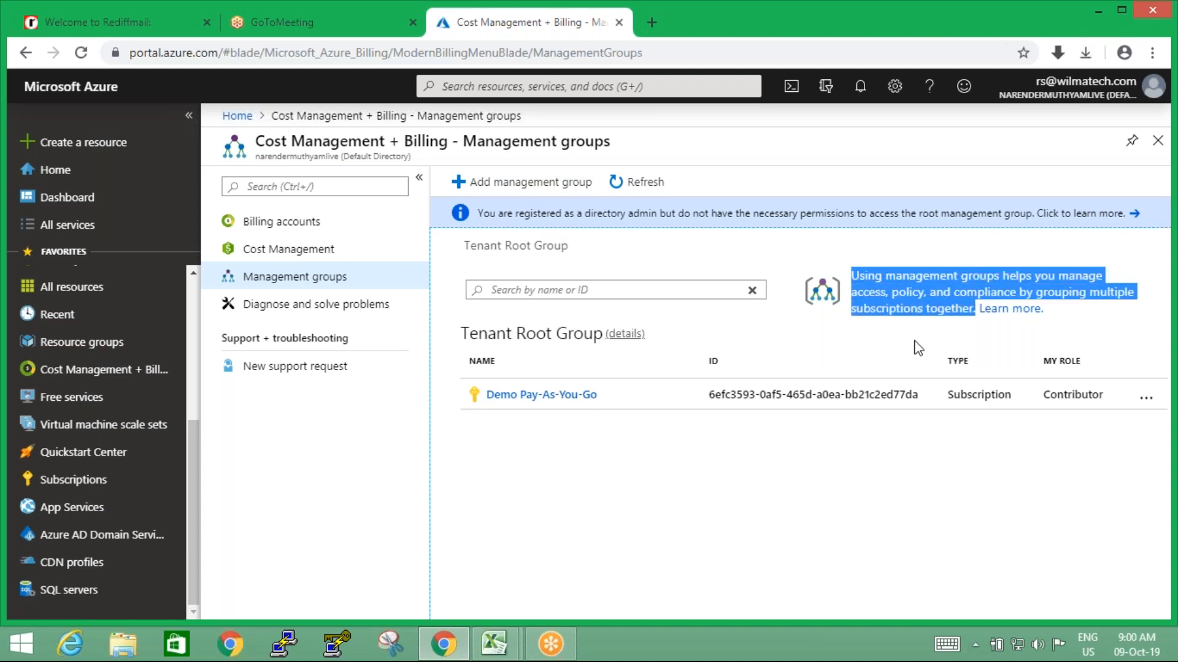
left_click(914, 347)
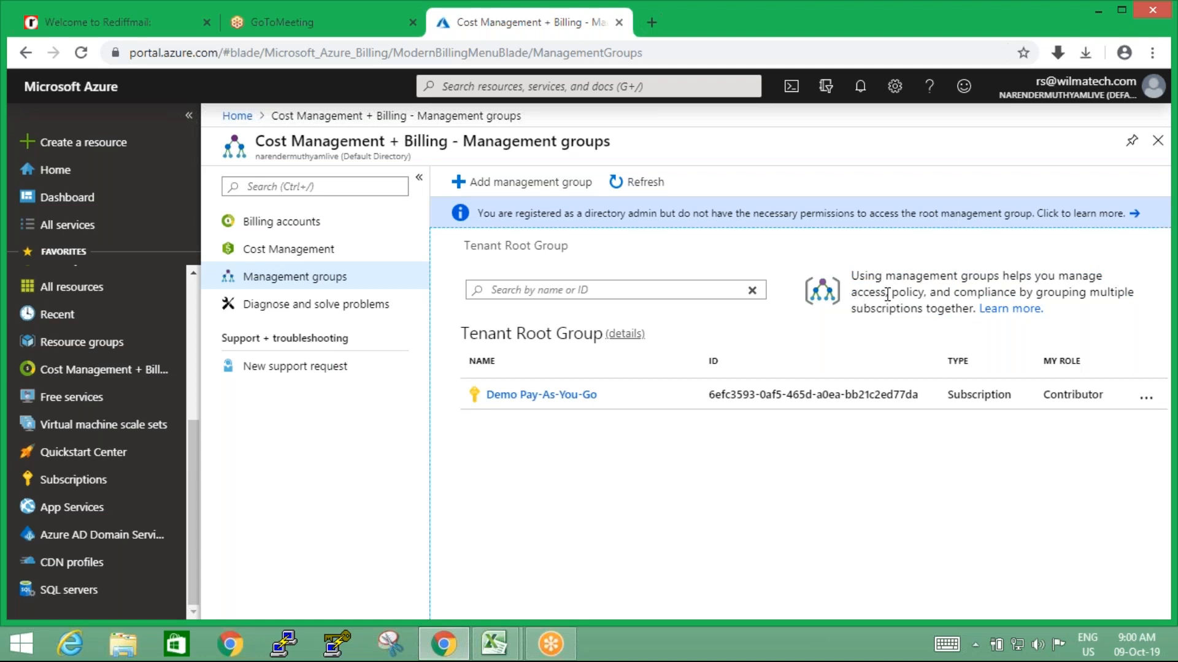
left_click_drag(892, 293, 926, 293)
left_click_drag(955, 292, 1029, 294)
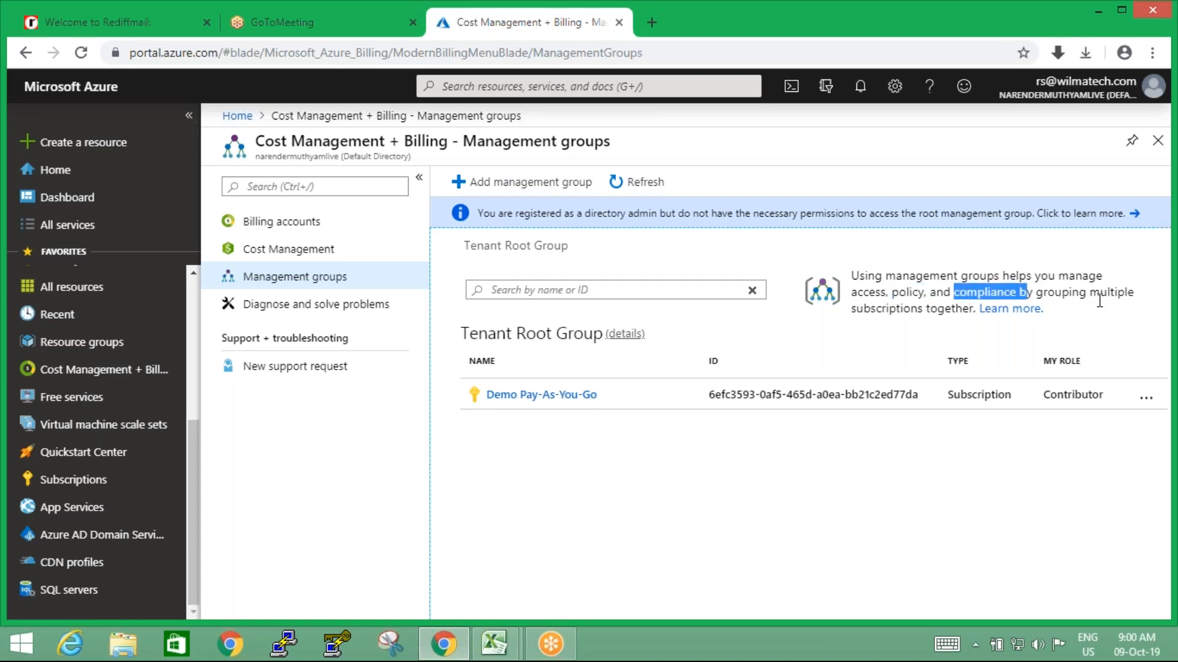
left_click_drag(851, 308, 918, 309)
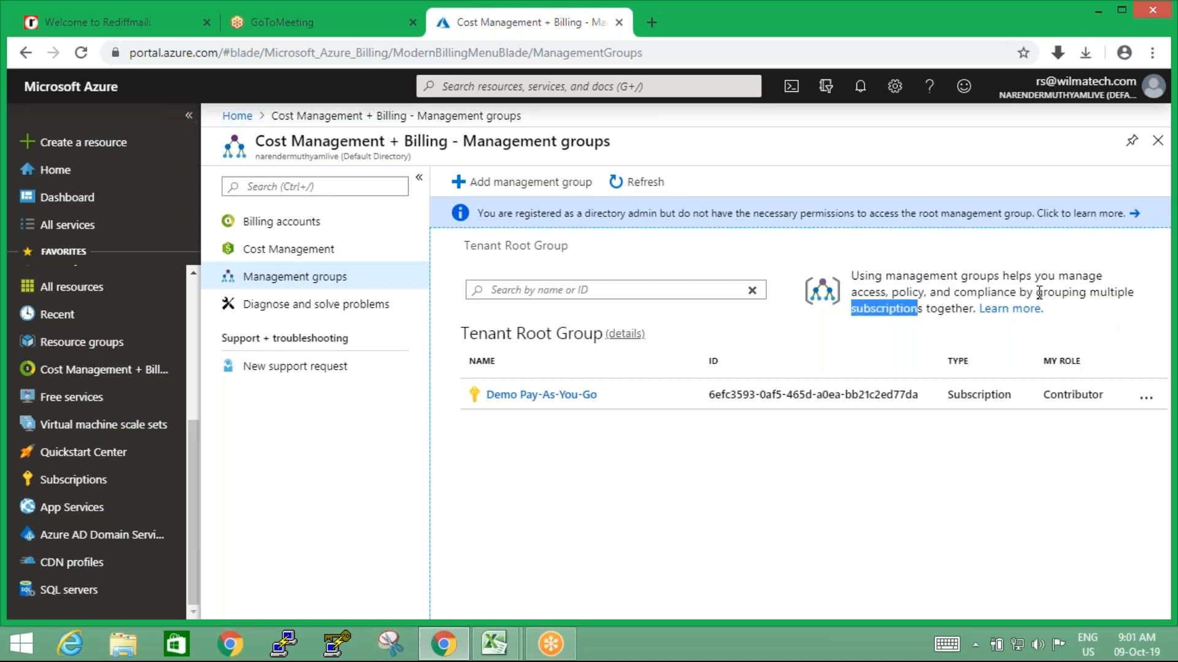
left_click_drag(1036, 292, 1126, 310)
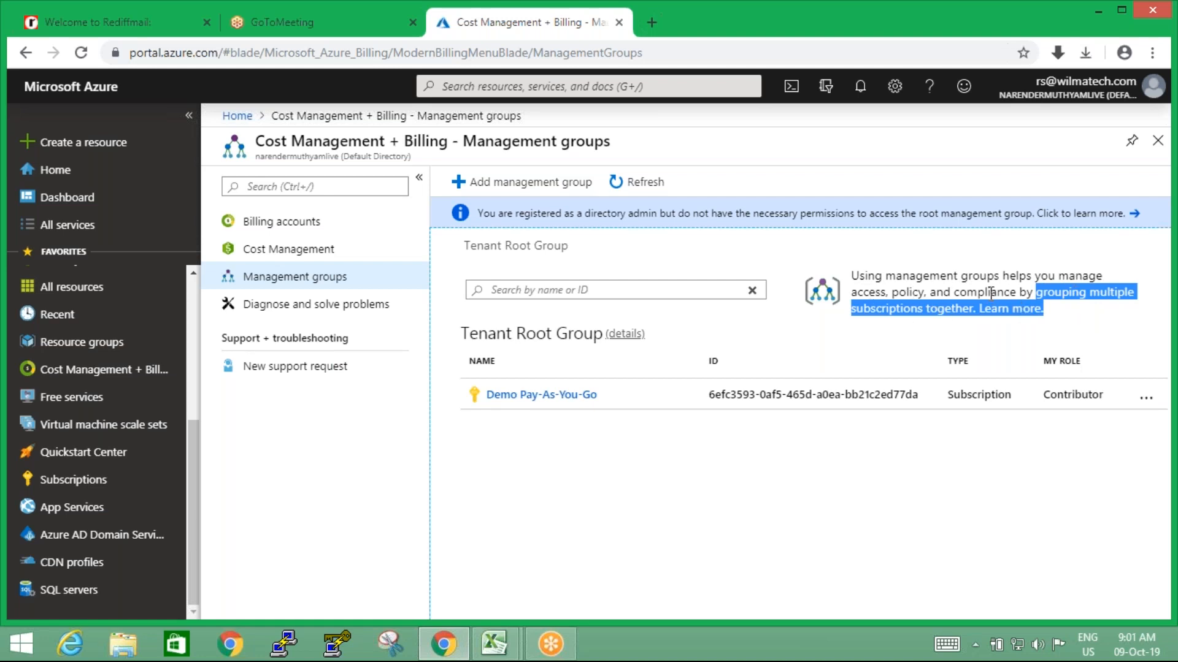
left_click_drag(887, 279, 1001, 277)
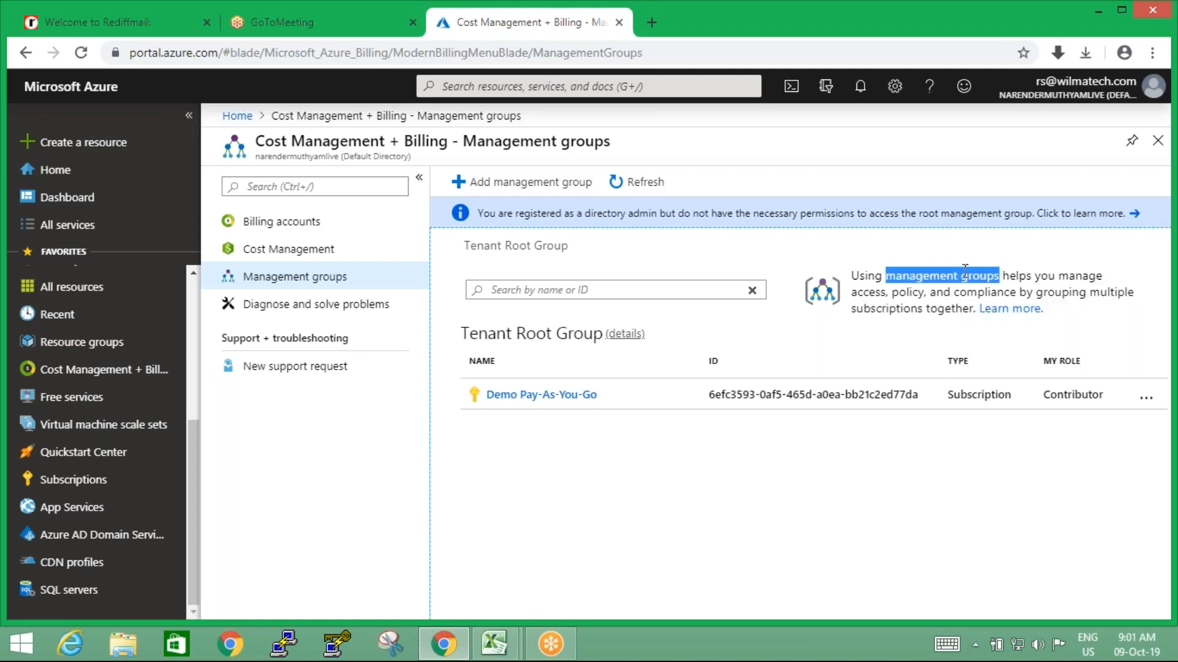
Start a new management group under the Tenant Root Group with the ID MGMTGRP
left_click(522, 187)
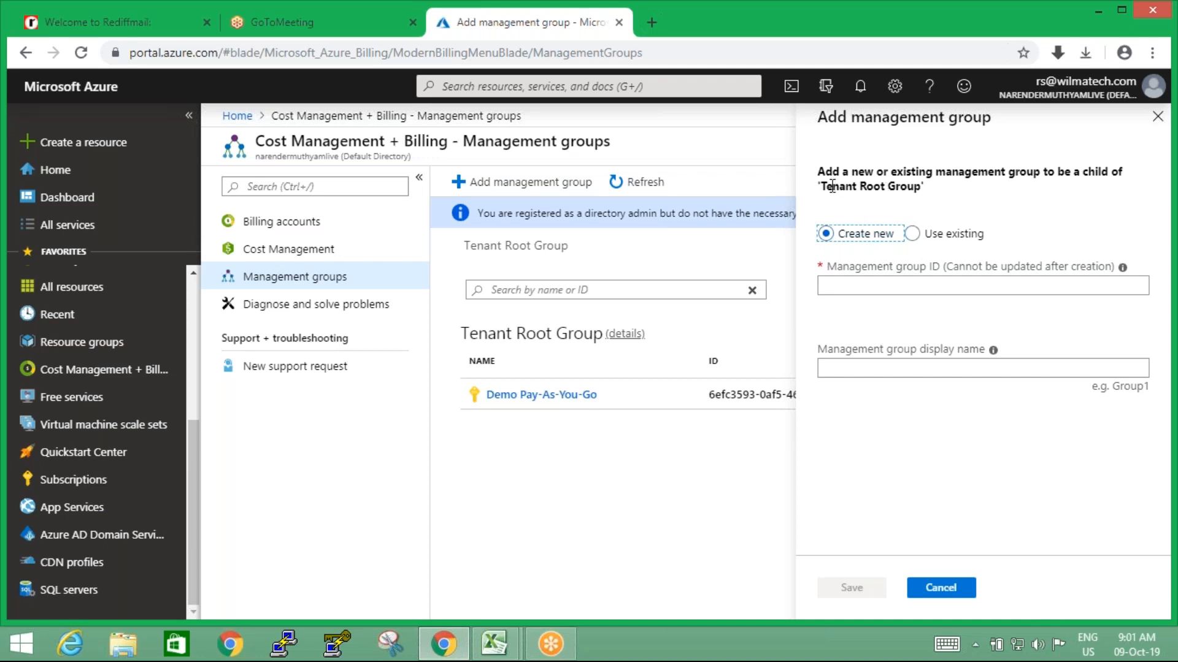
left_click_drag(821, 187, 922, 186)
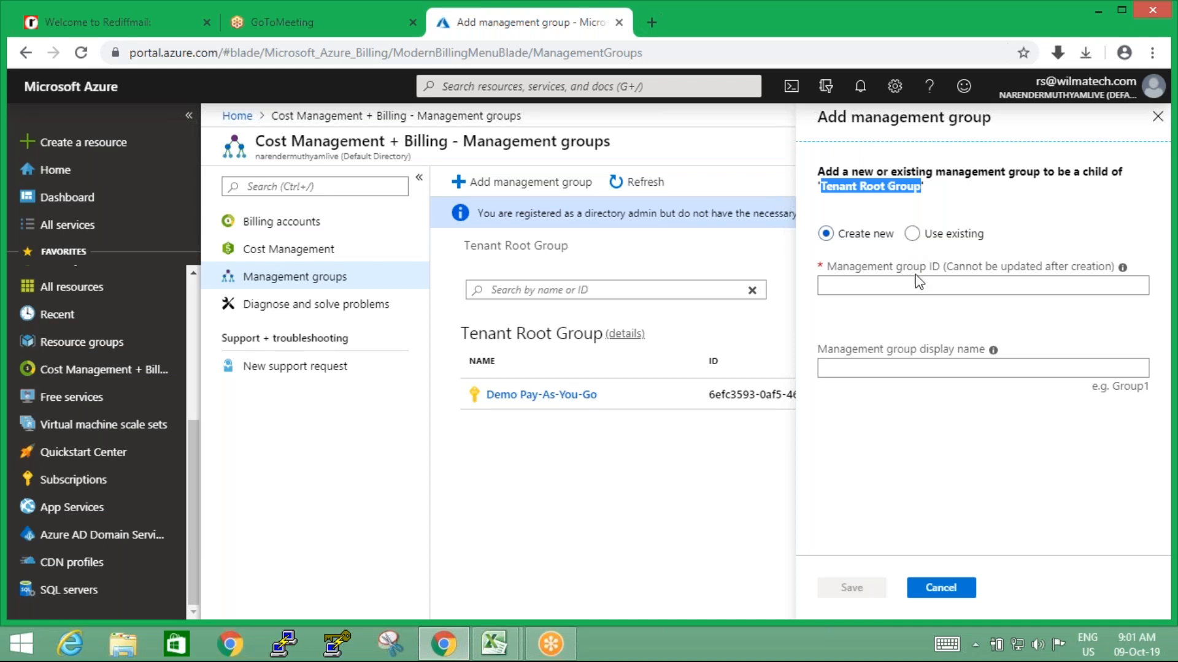
mouse_move(1123, 273)
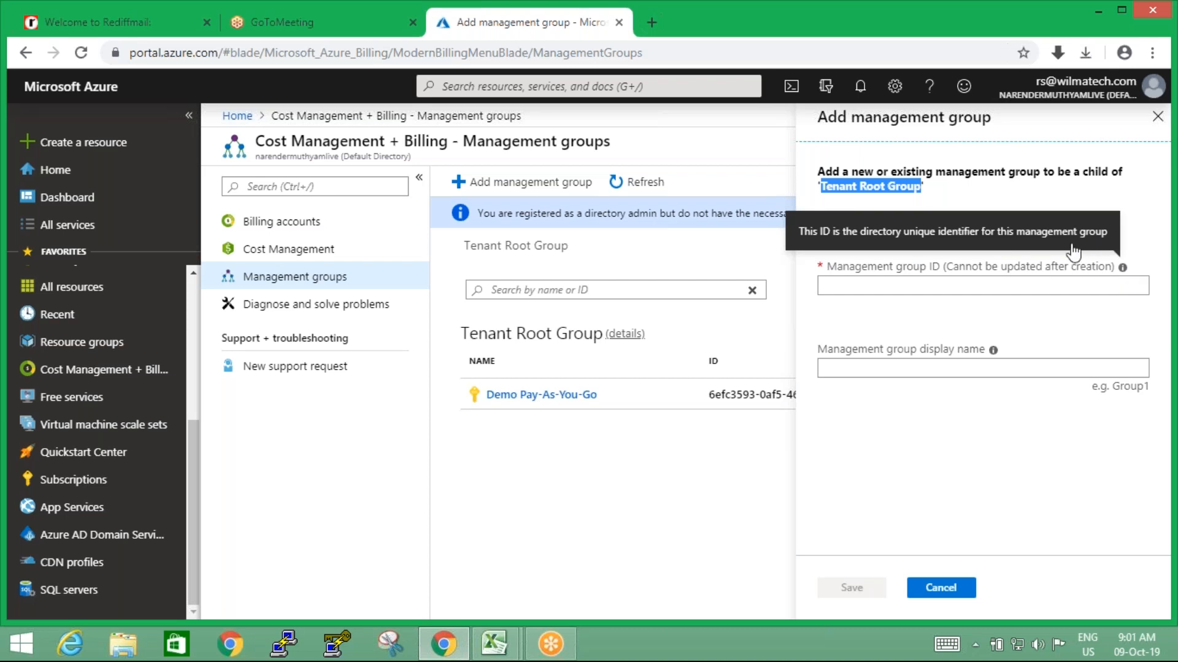
left_click(975, 287)
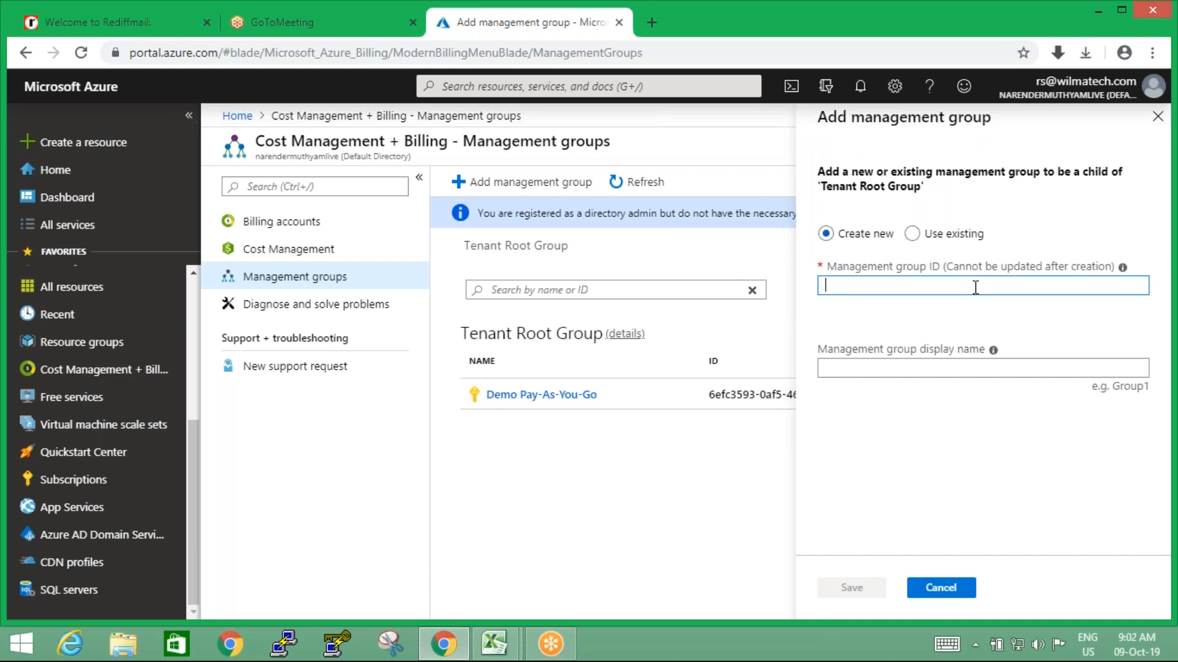
type("MGMTGRP")
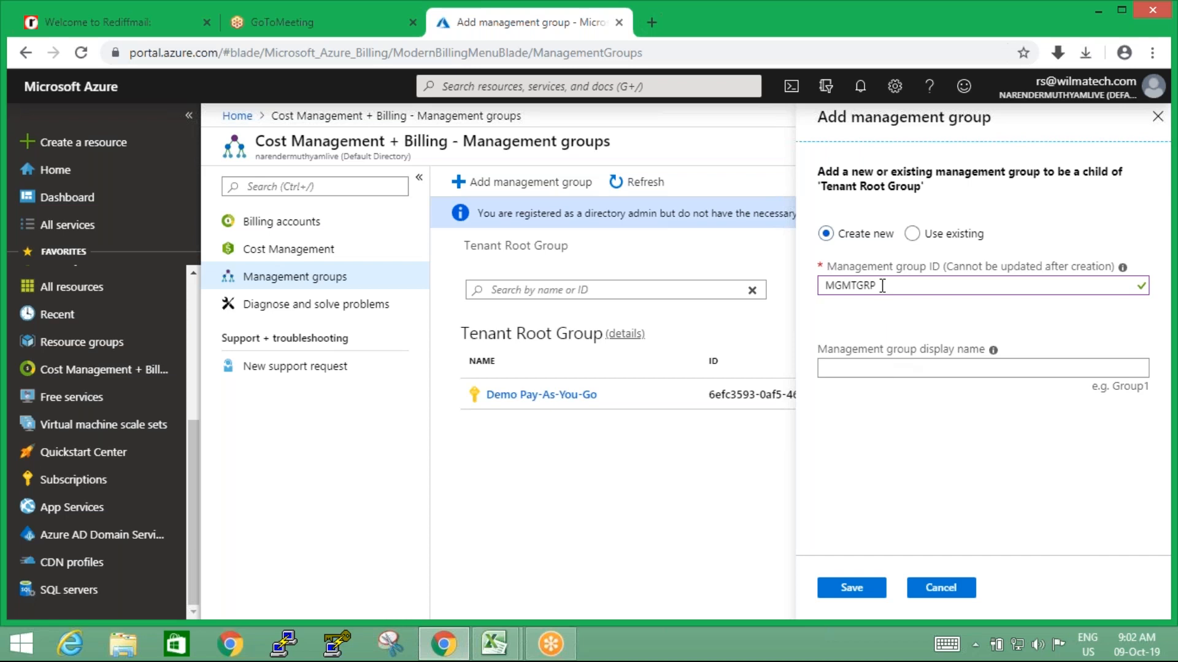
Set the new management group's display name to "My Management Root Group"
left_click(893, 368)
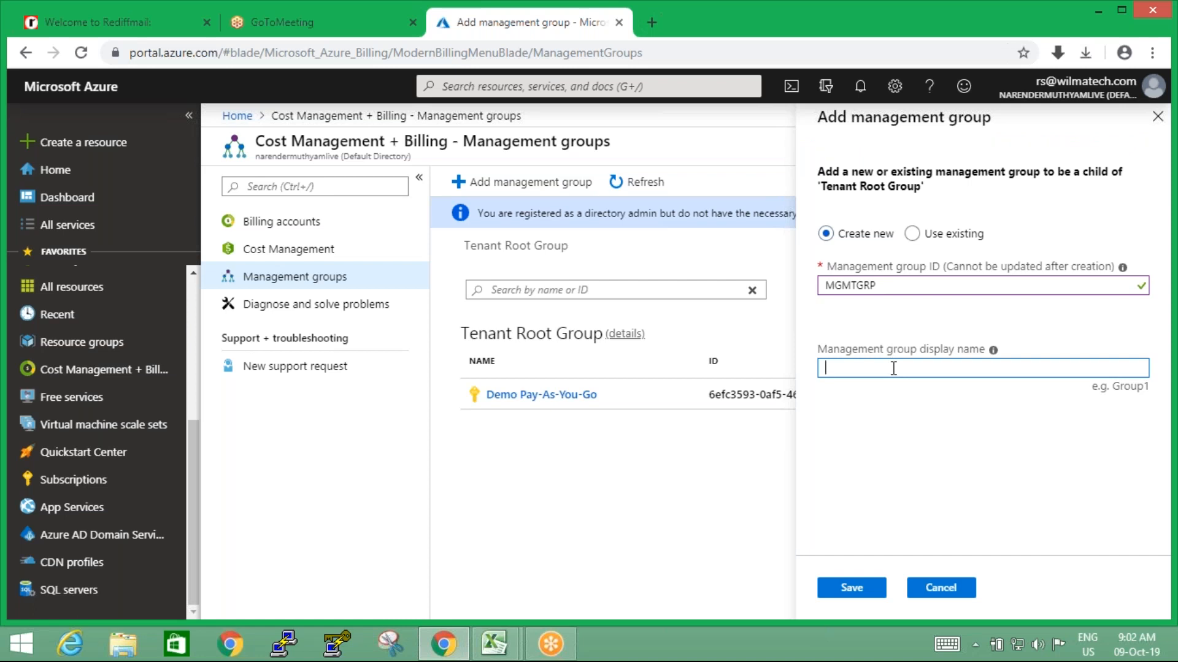
type("My Management Root Group")
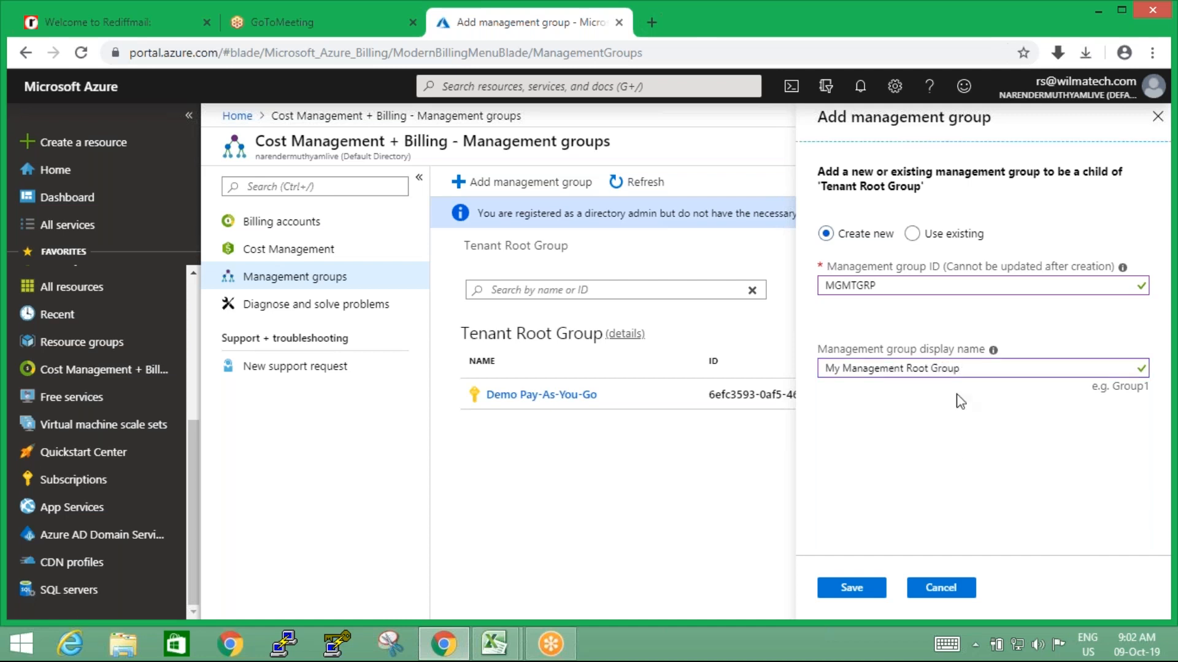
Discard the new management group form without adding the group
left_click(856, 586)
left_click(940, 589)
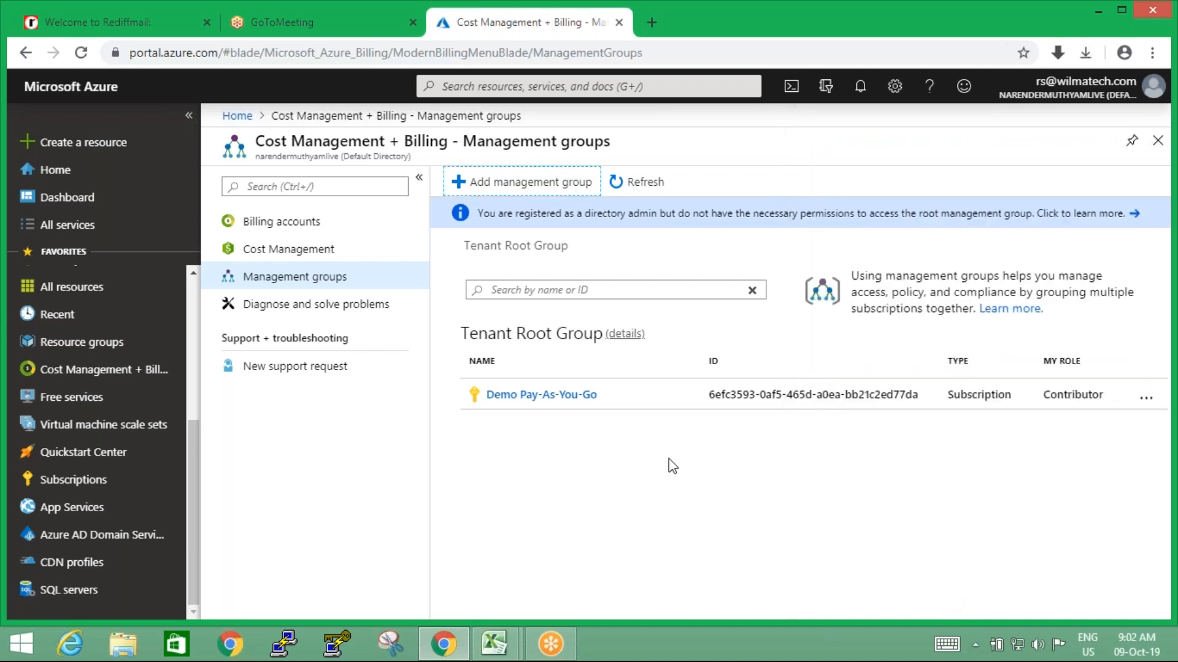
Open the Demo Pay-As-You-Go subscription from the management groups list and examine its overview
left_click(555, 396)
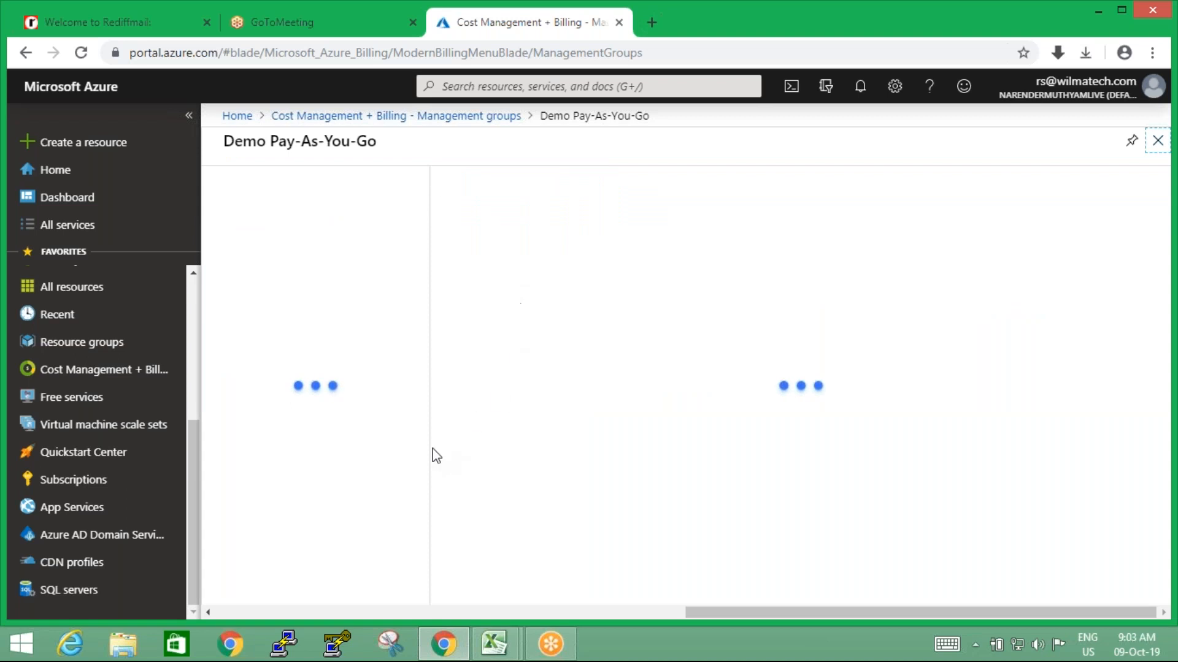
mouse_move(422, 317)
left_mouse_down()
mouse_move(418, 447)
mouse_move(421, 294)
left_mouse_up()
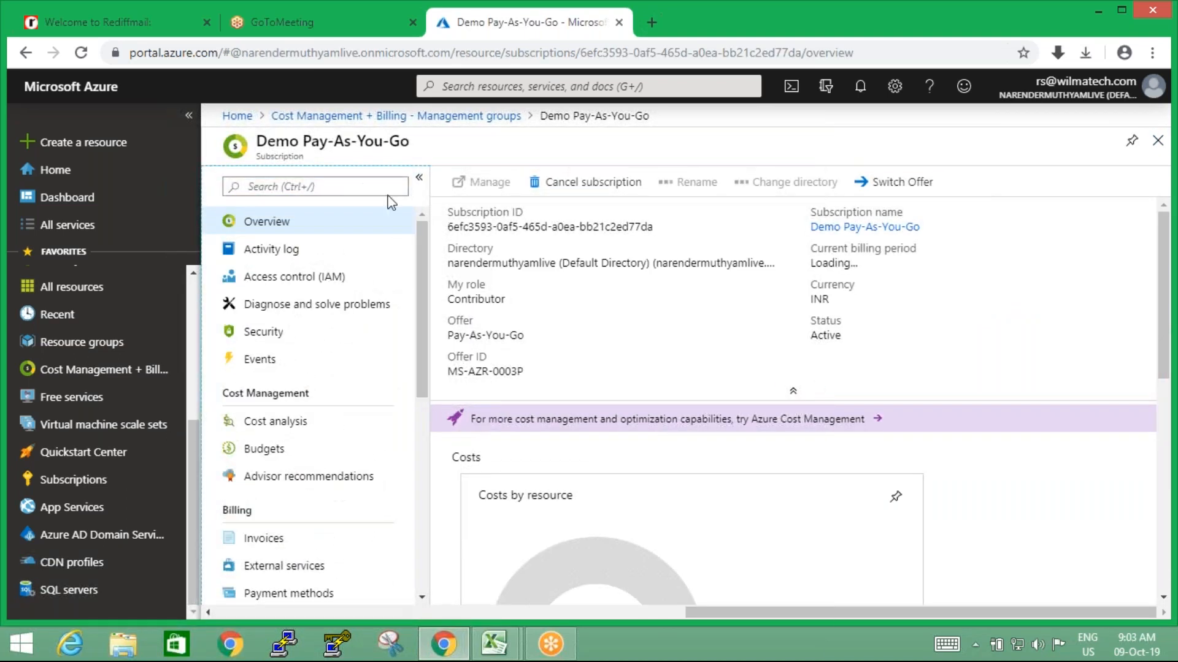
left_click_drag(260, 141, 435, 151)
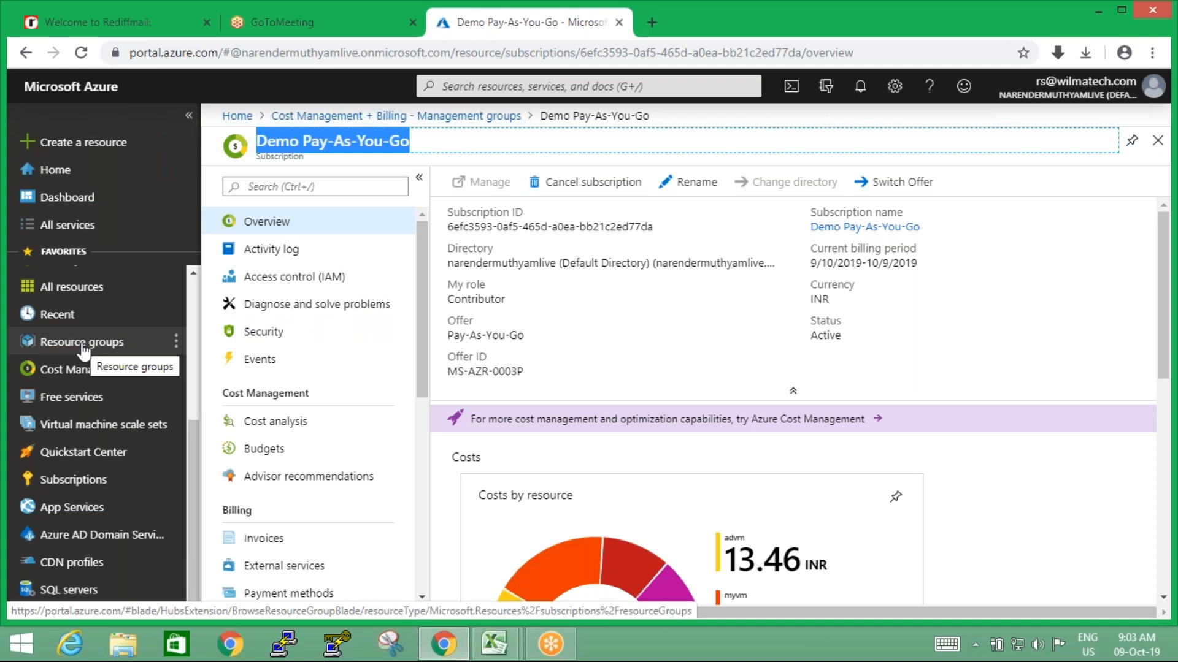
Start a new resource group named samplerg in the Demo Pay-As-You-Go subscription
left_click(84, 349)
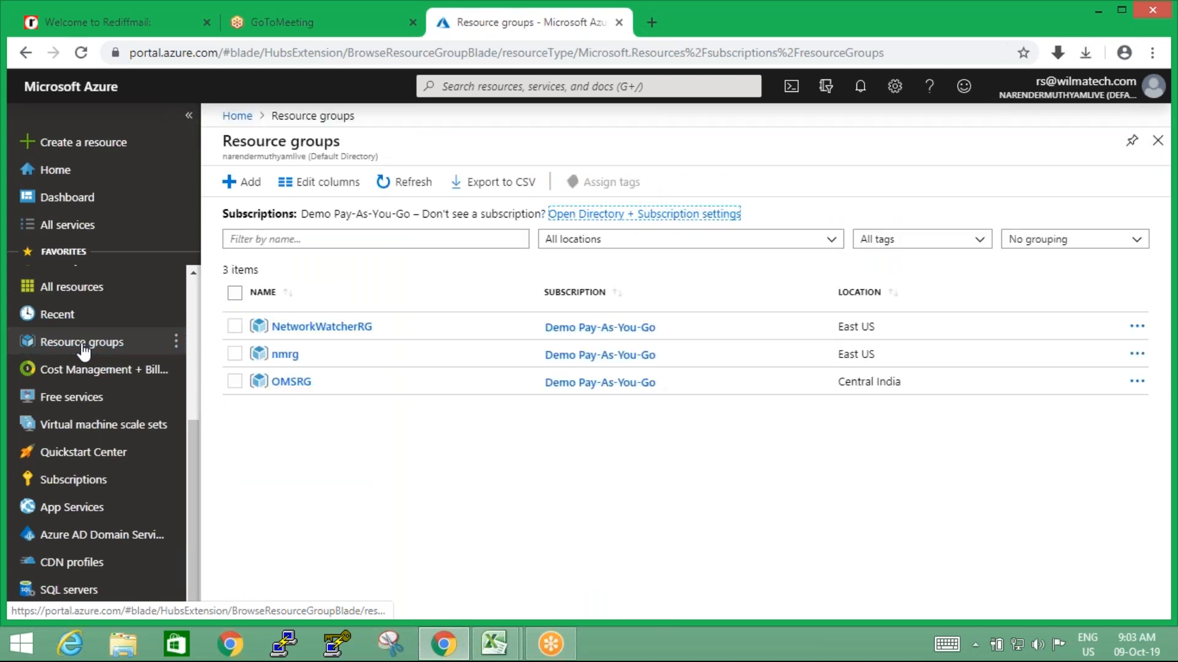
left_click(255, 187)
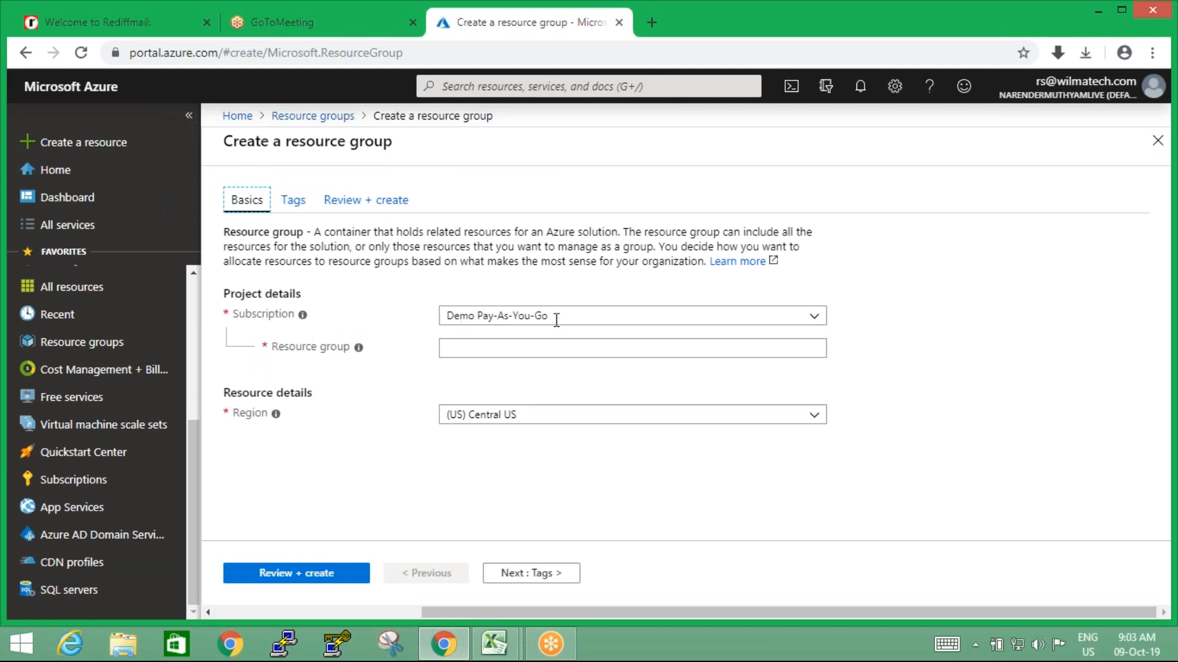
left_click(546, 352)
type("samplerg")
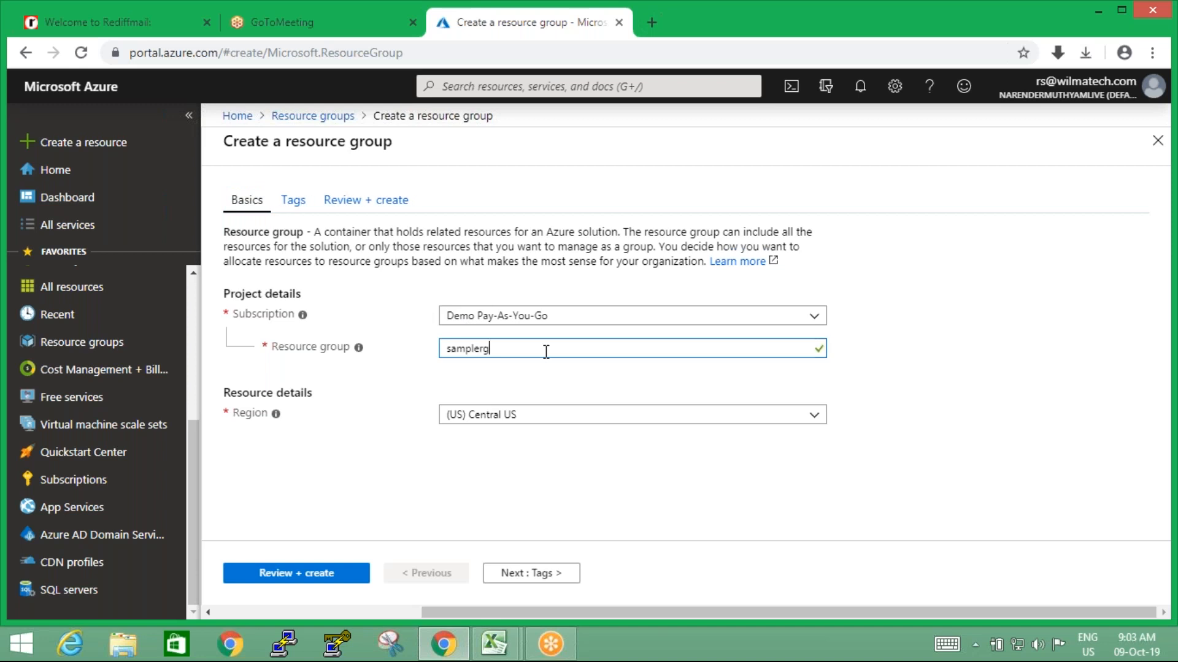
left_click(547, 399)
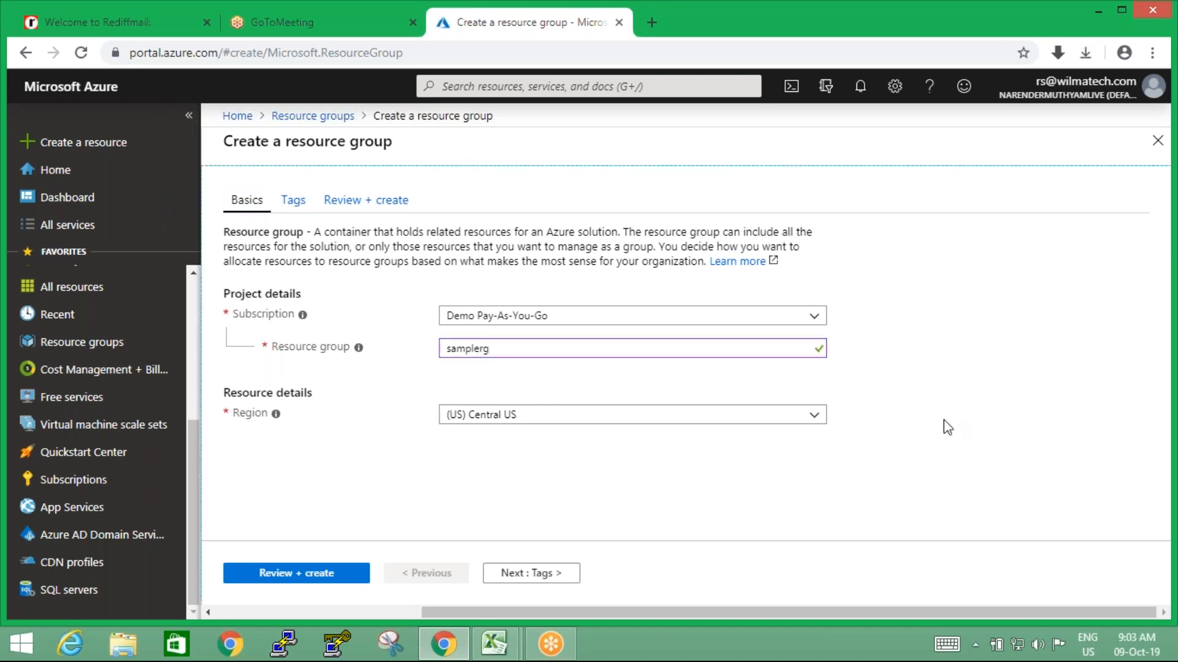
Set the resource group's region to (Asia Pacific) South India
left_click(815, 419)
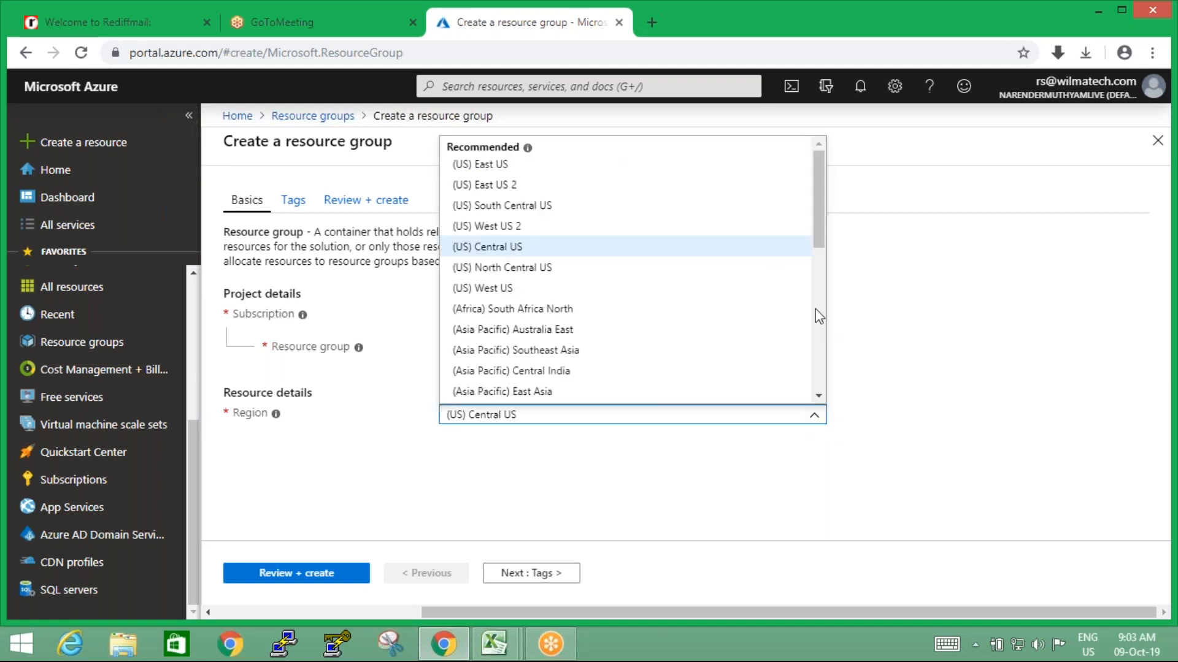
mouse_move(816, 233)
left_mouse_down()
mouse_move(822, 404)
mouse_move(820, 245)
left_mouse_up()
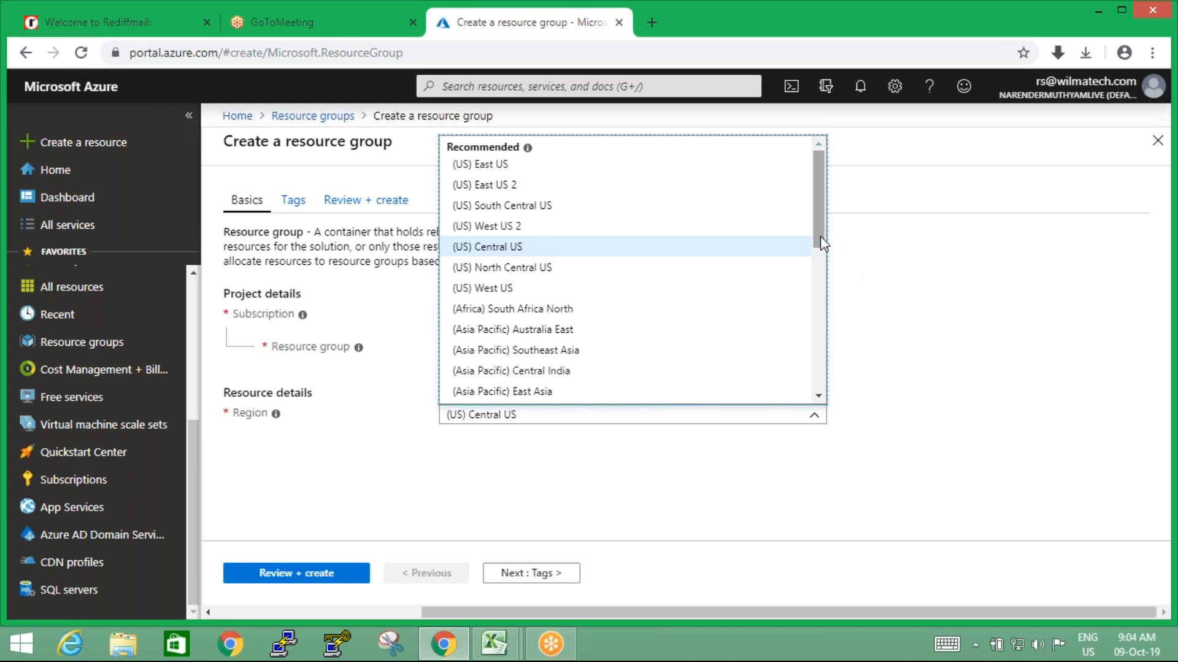
left_click_drag(821, 238, 820, 373)
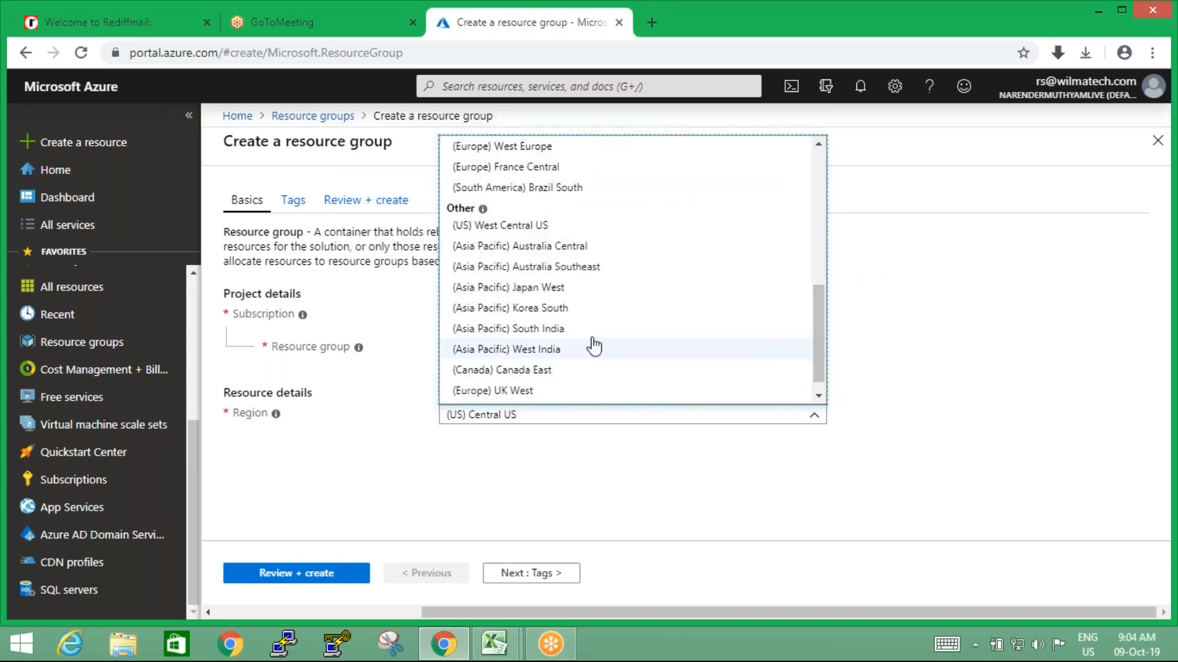
left_click(509, 329)
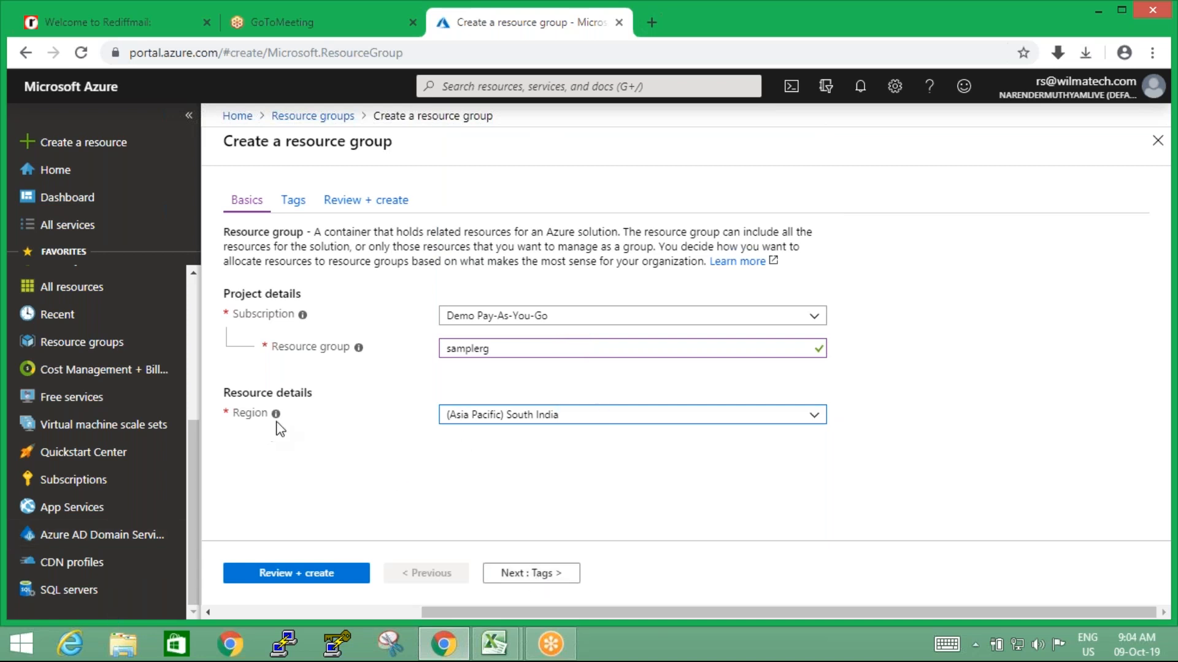
Add a tag to the resource group with the name Environment and the value Production
left_click(539, 577)
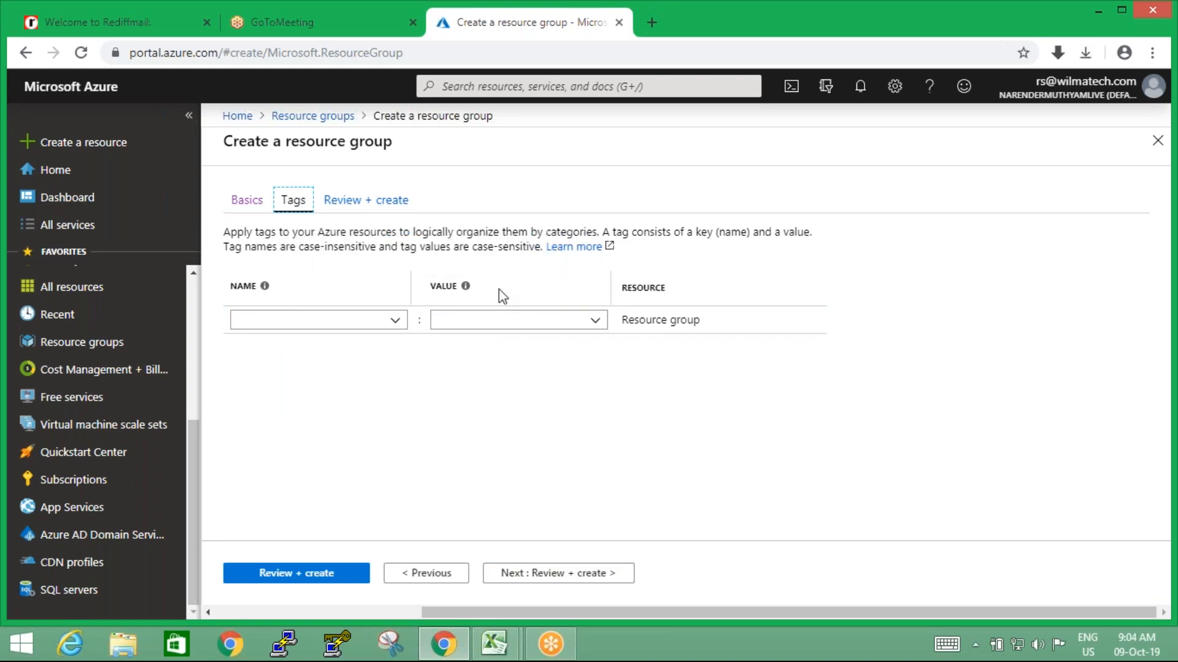
left_click(348, 319)
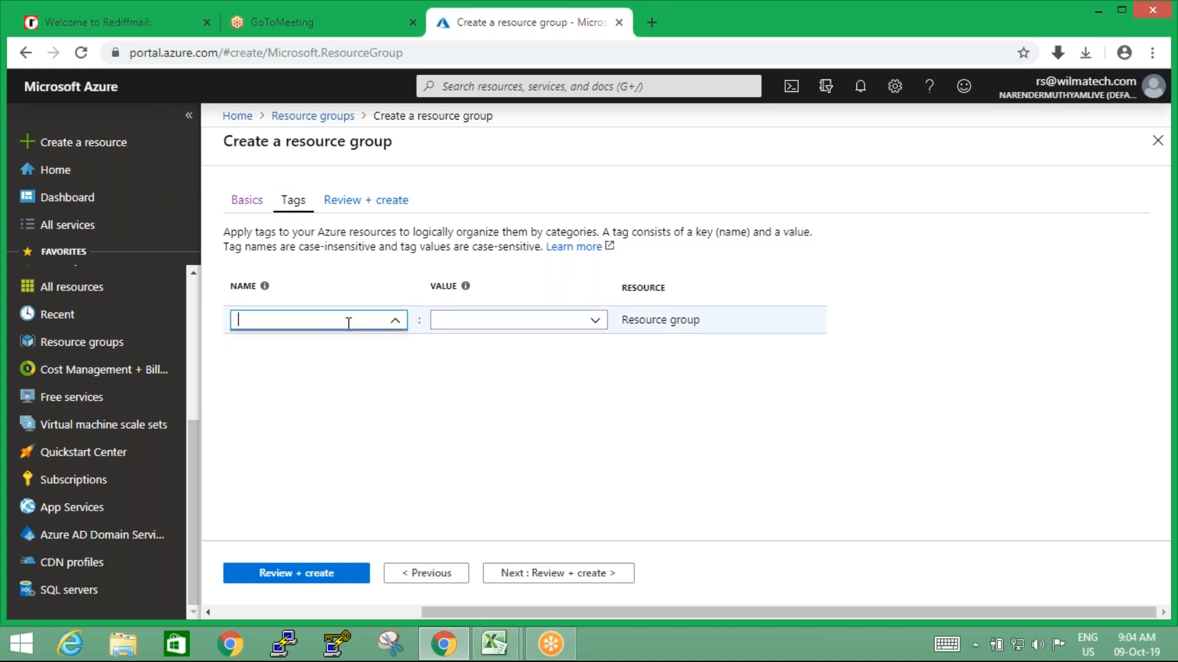
type("E")
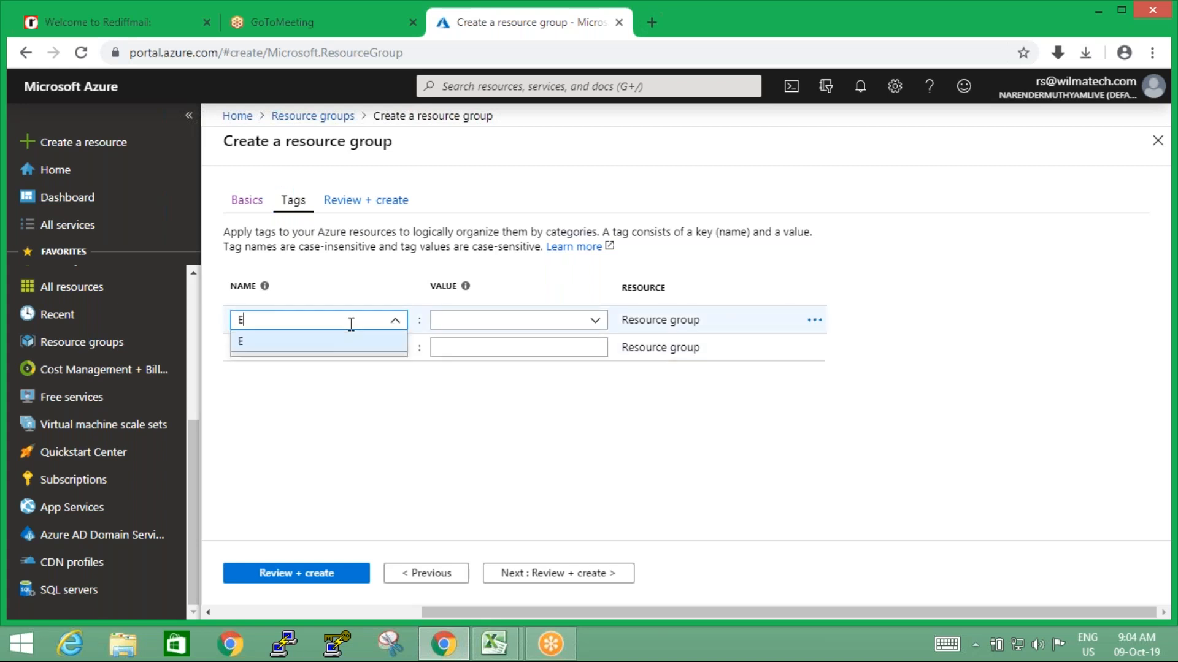
type("nvironment")
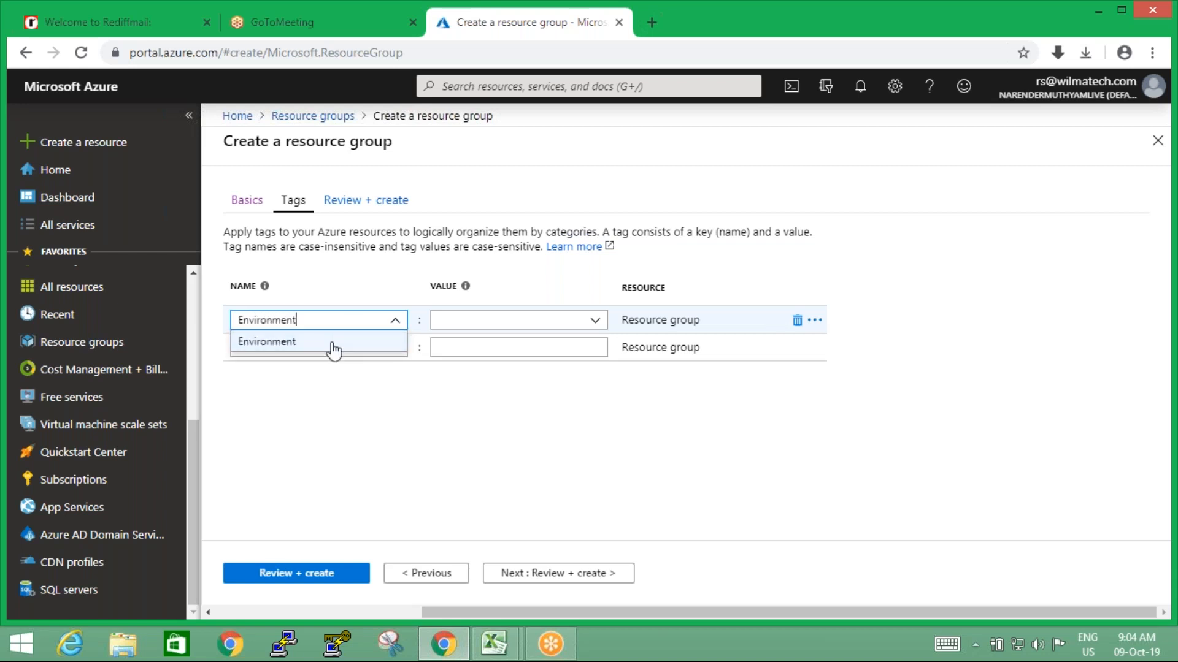
left_click(331, 341)
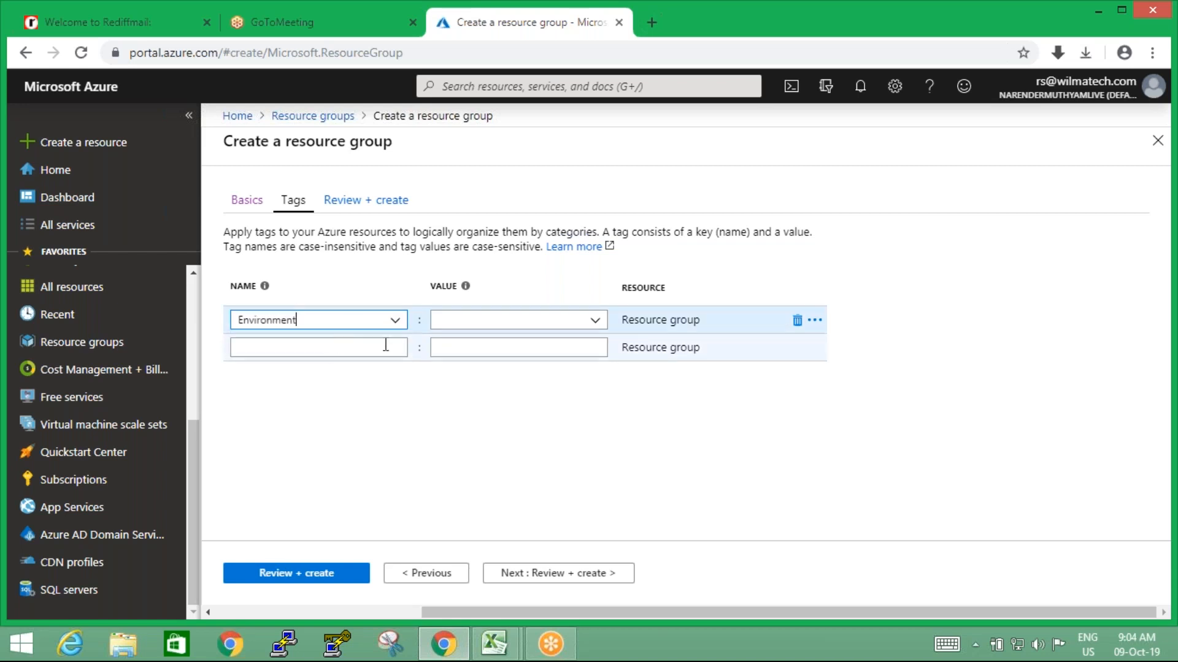
left_click(477, 323)
type("P")
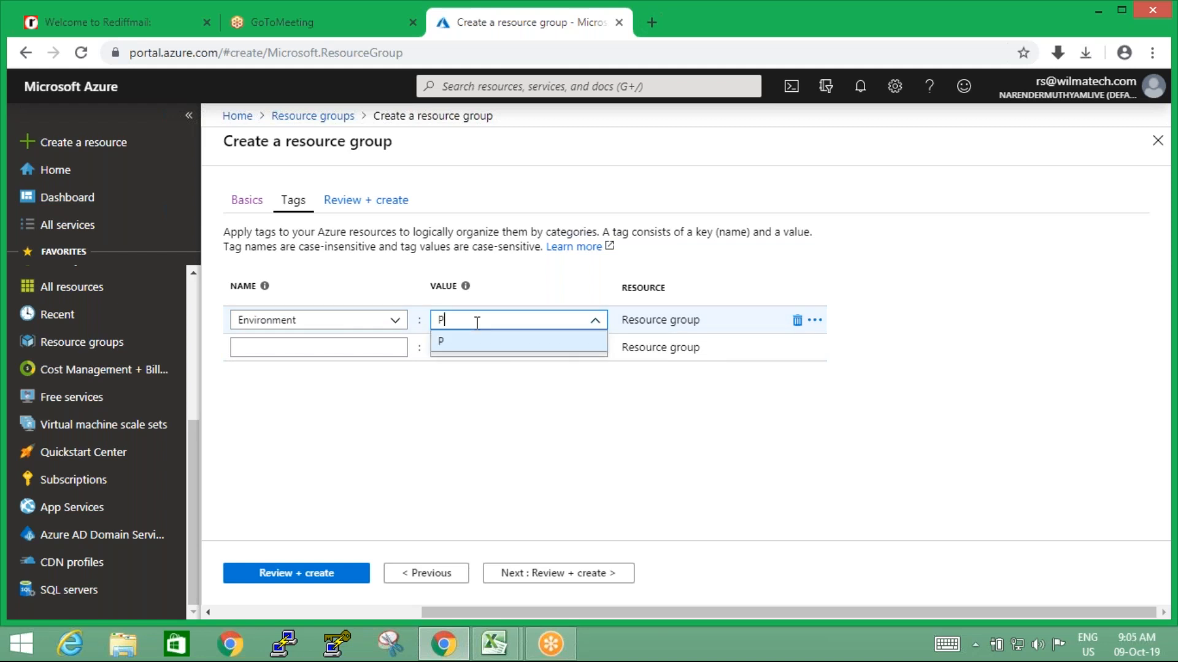
type("roduction")
left_click(474, 344)
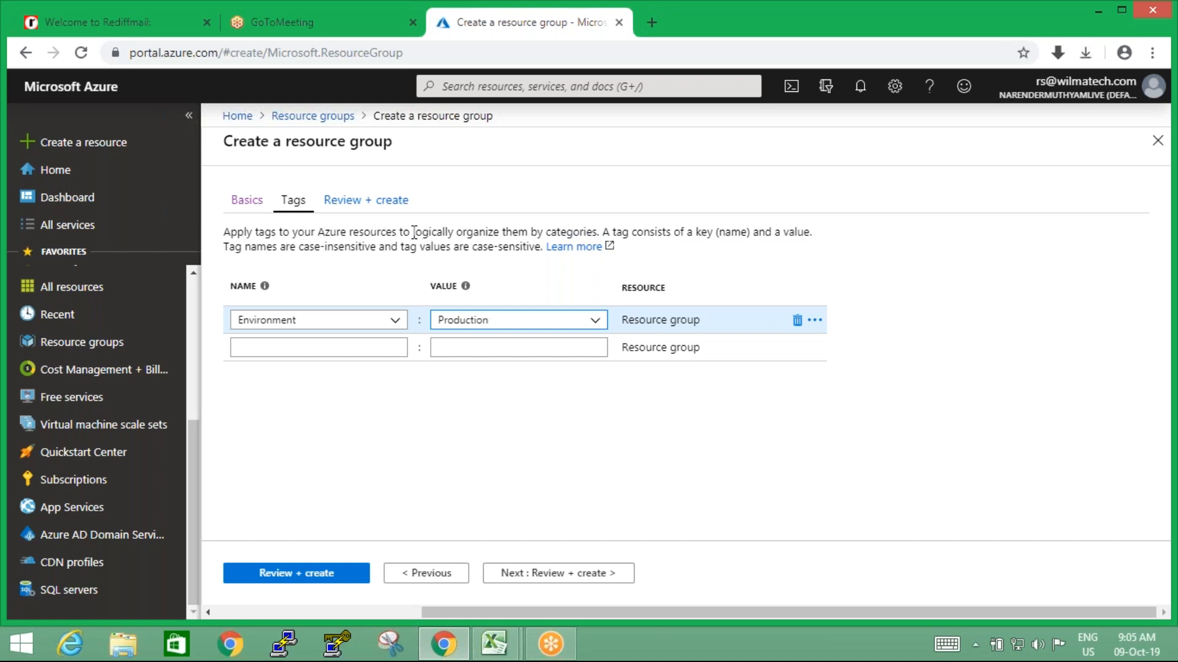
Examine the explanation of tag categories and case sensitivity, and the Environment tag's value
left_click_drag(546, 231, 600, 232)
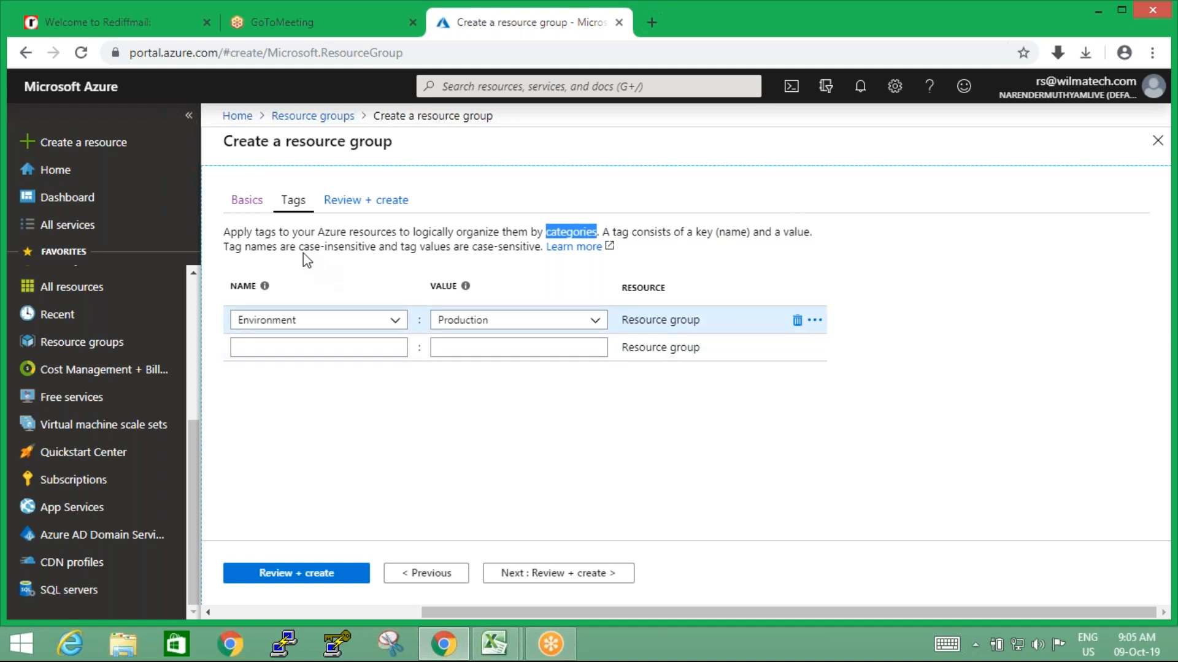
left_click_drag(299, 247, 379, 247)
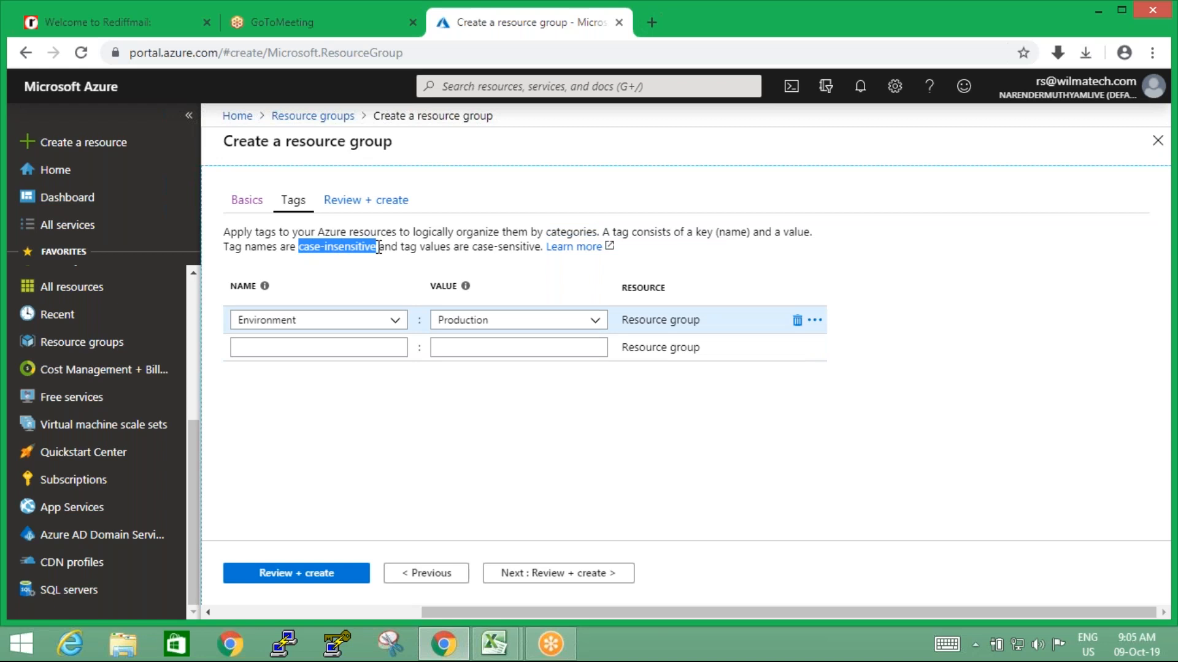
left_click(384, 284)
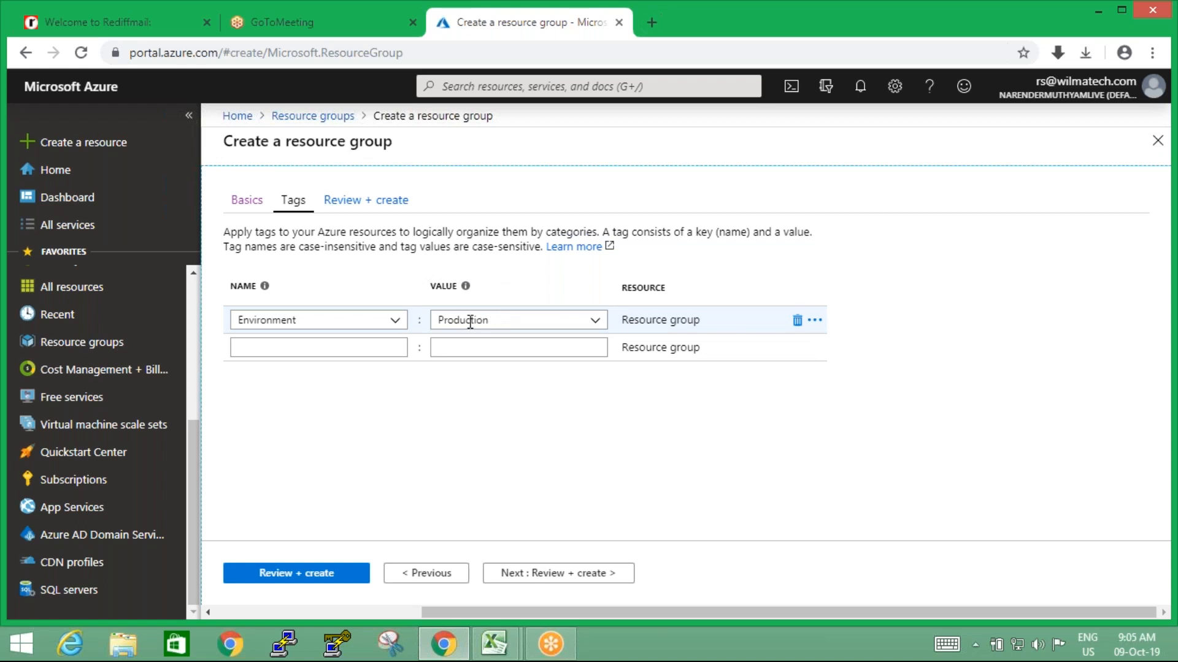
left_click_drag(436, 320, 498, 320)
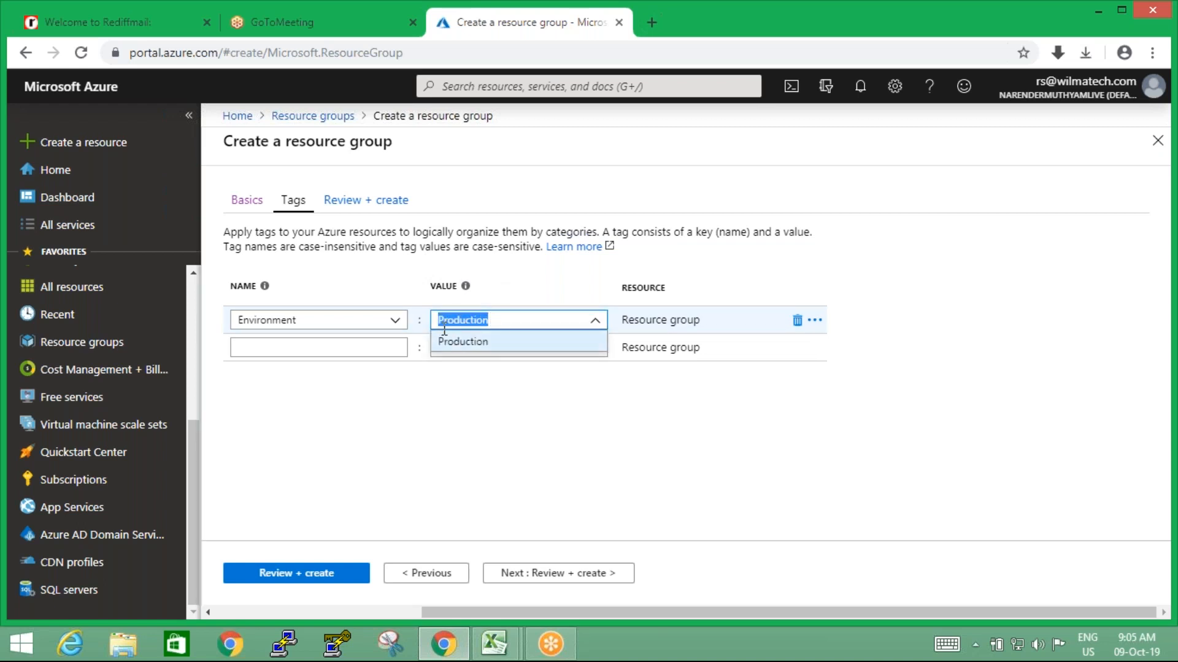
left_click(477, 400)
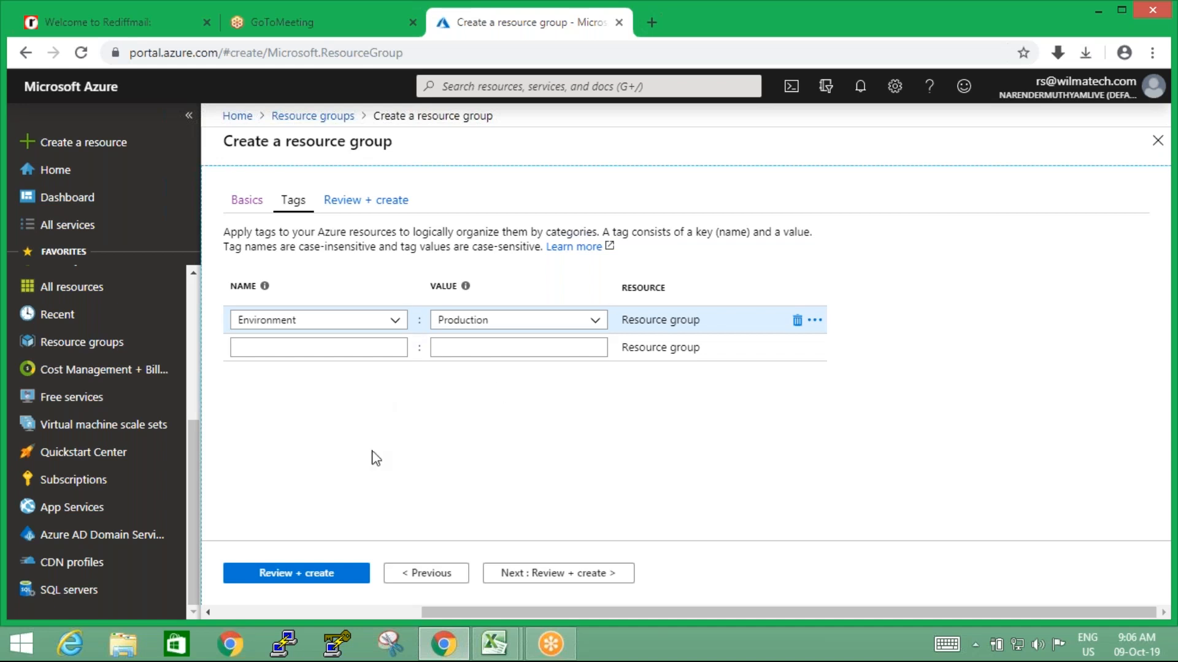
Review and create the samplerg resource group, and check for it on the dashboard and in the resource groups list
left_click(297, 575)
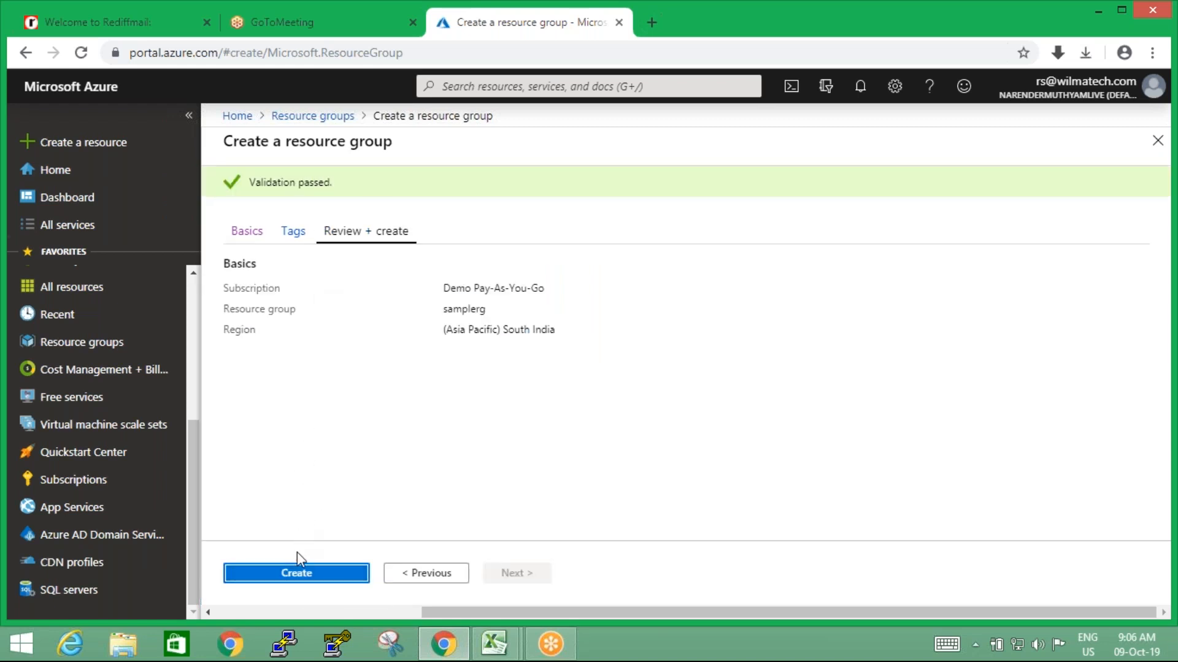
left_click(297, 576)
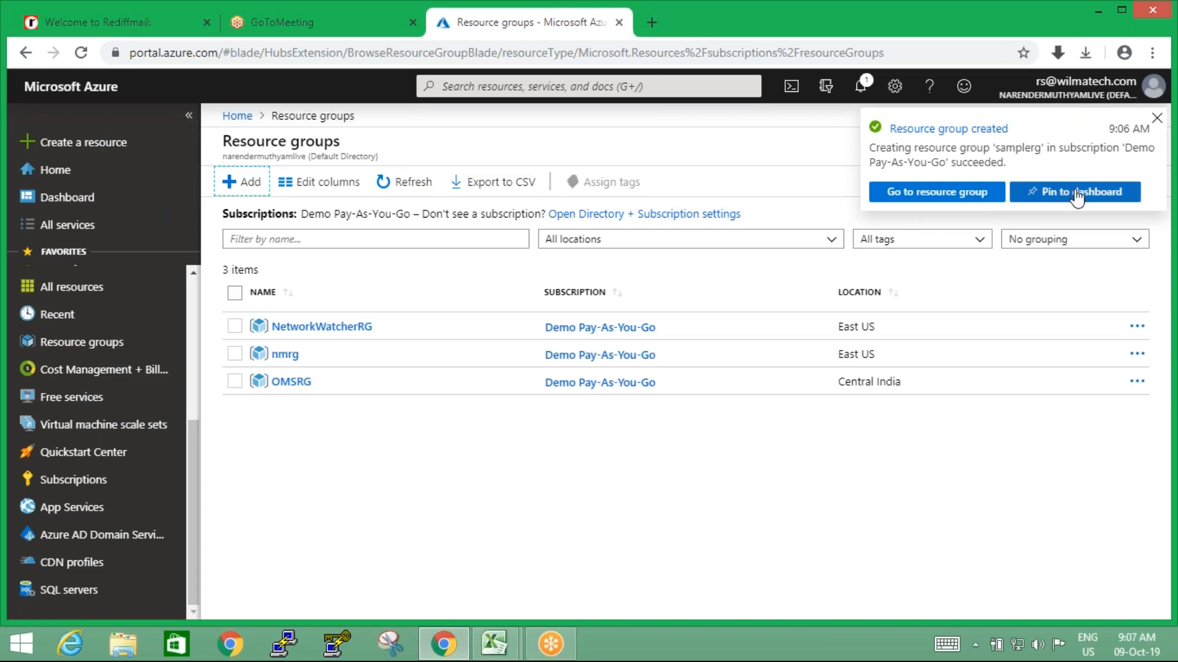
left_click(65, 201)
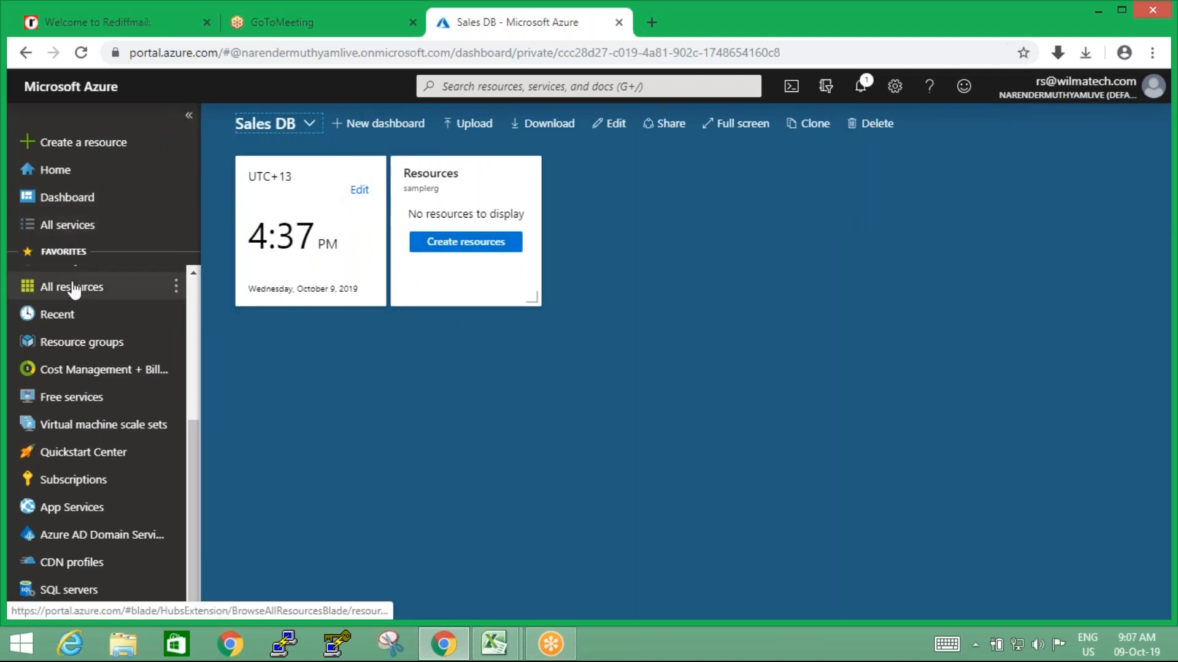
left_click(77, 347)
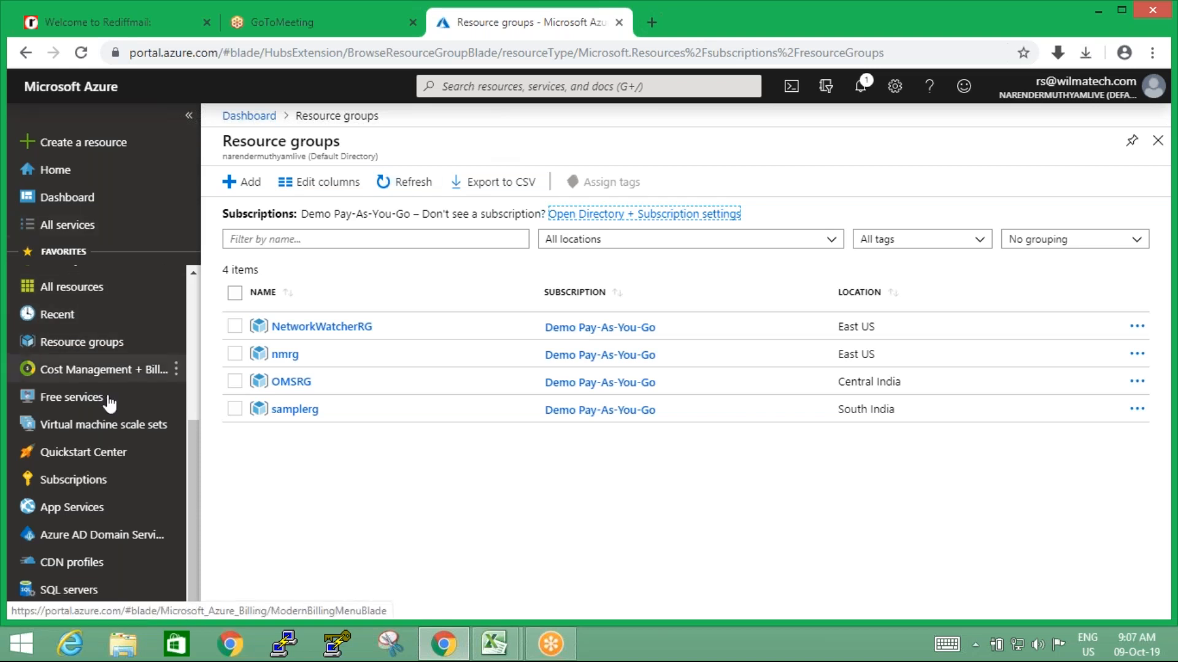
Start a new virtual machine in the Demo Pay-As-You-Go subscription and assign it to the samplerg resource group
left_click_drag(189, 443, 185, 299)
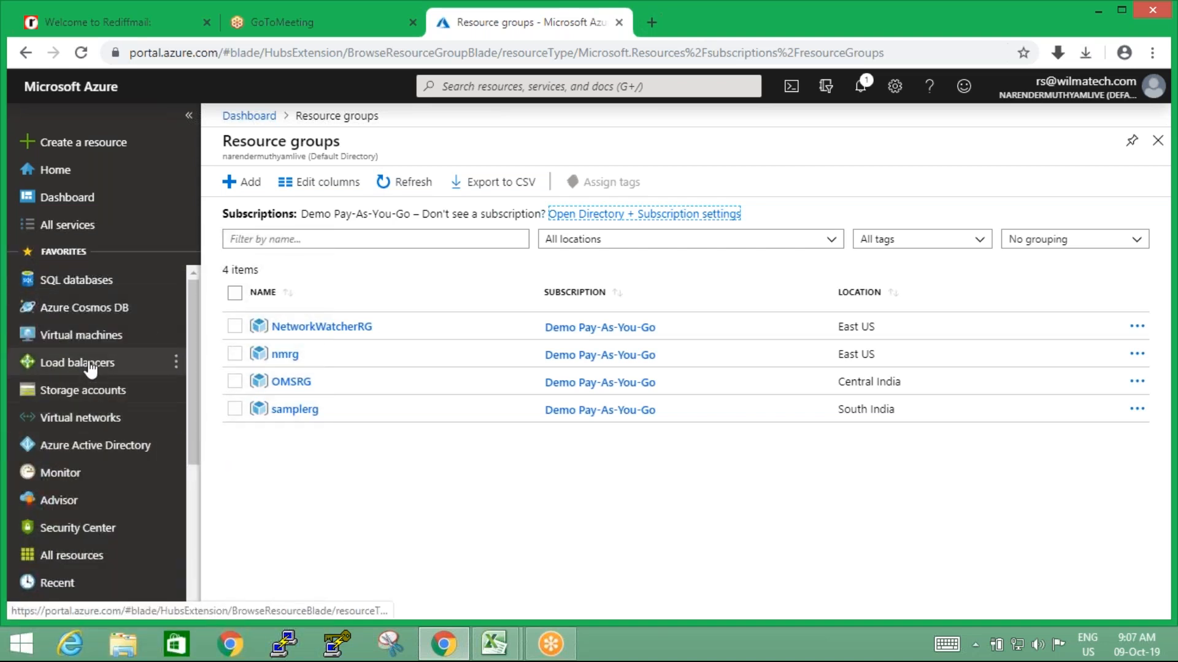
left_click(87, 341)
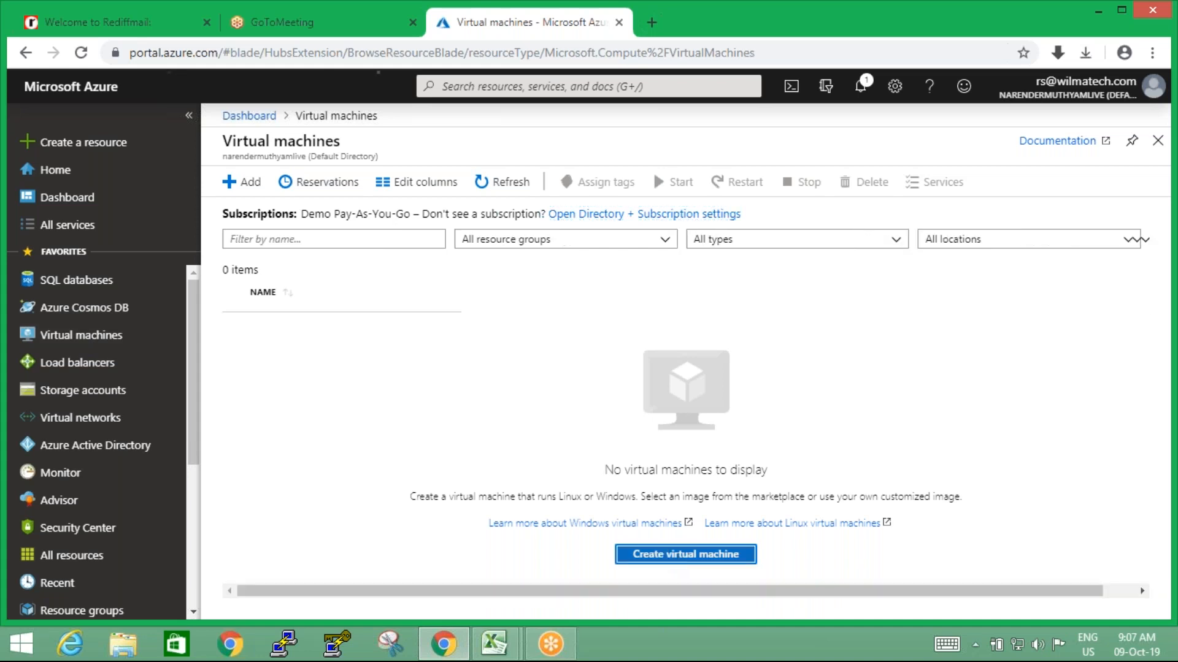
left_click(642, 554)
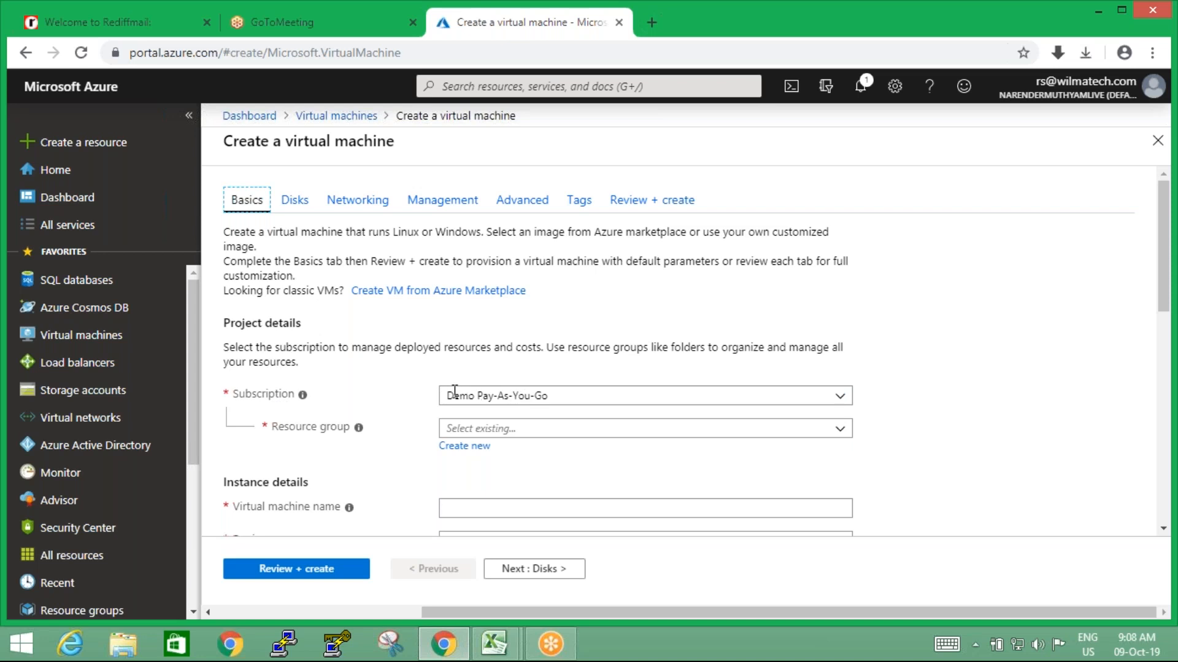
left_click_drag(447, 396, 559, 394)
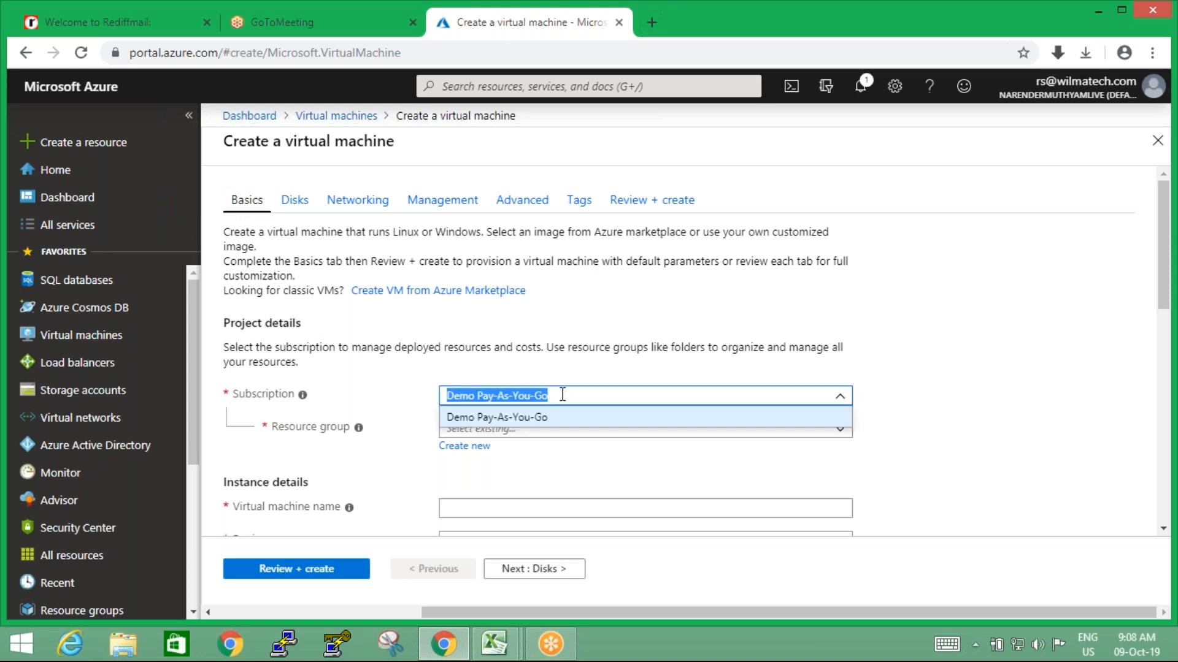
left_click(842, 433)
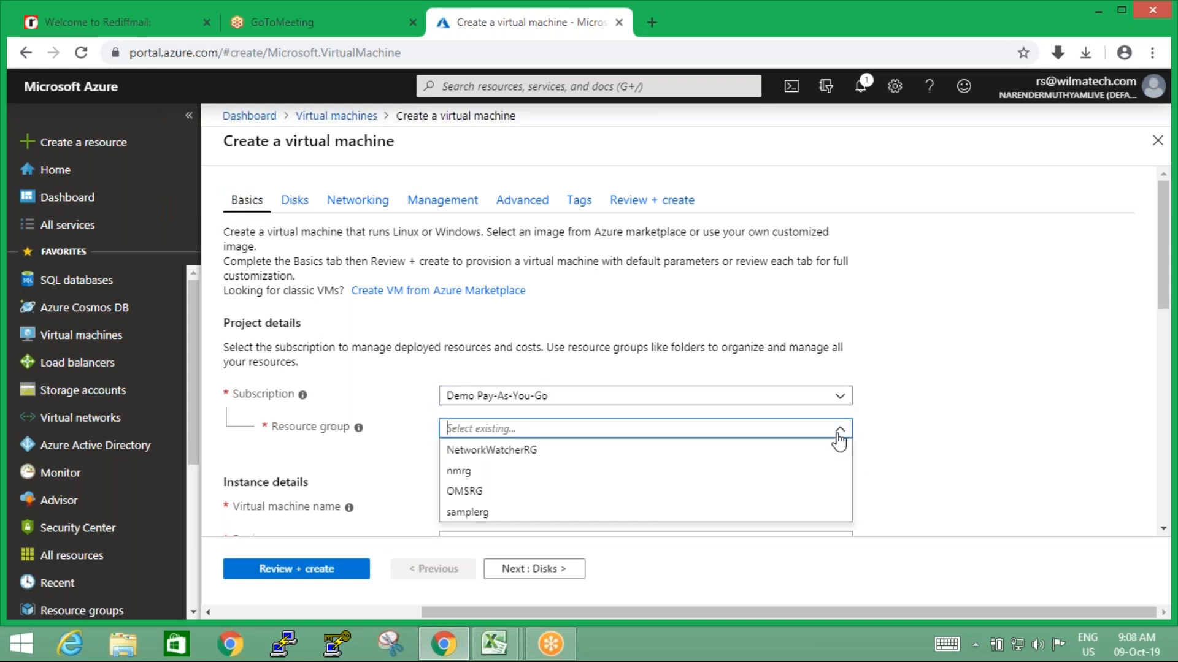
left_click(471, 515)
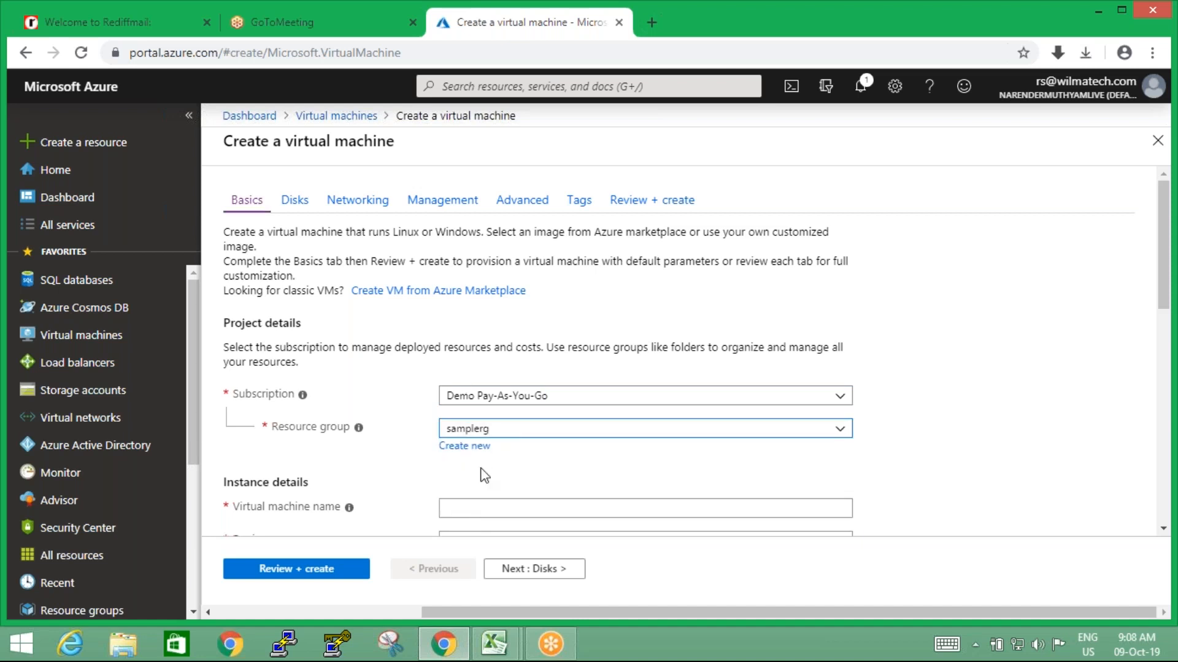
Name the virtual machine samplevm in the instance details
scroll(484, 476, "down", 4)
left_click(495, 250)
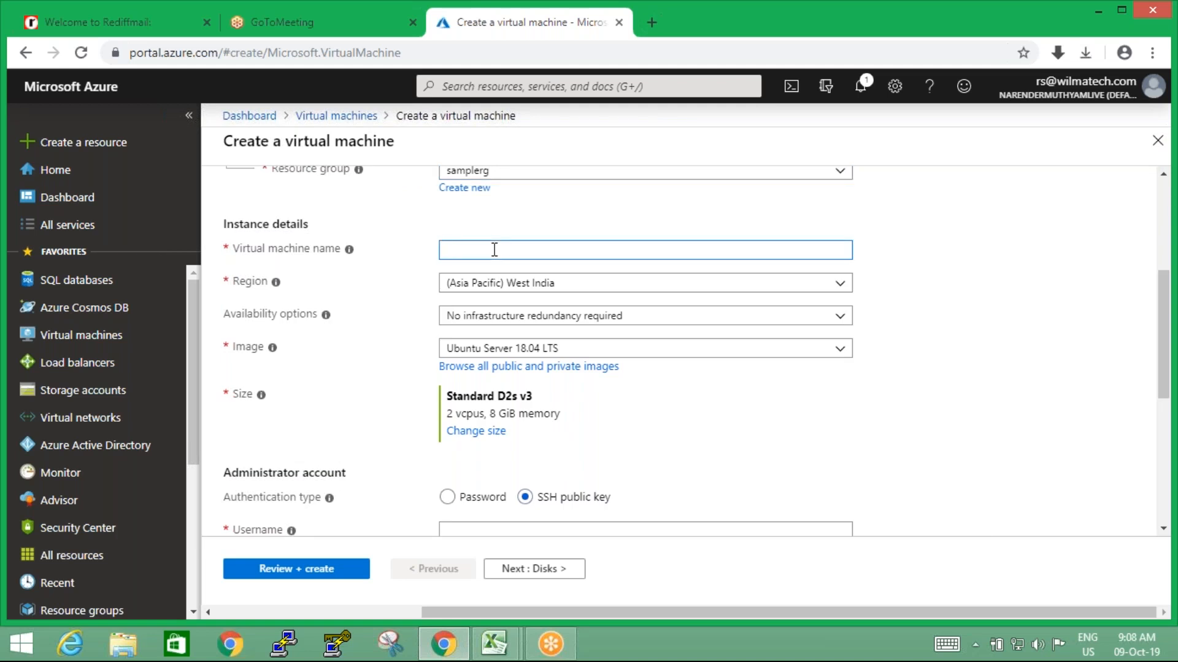
type("samplevm")
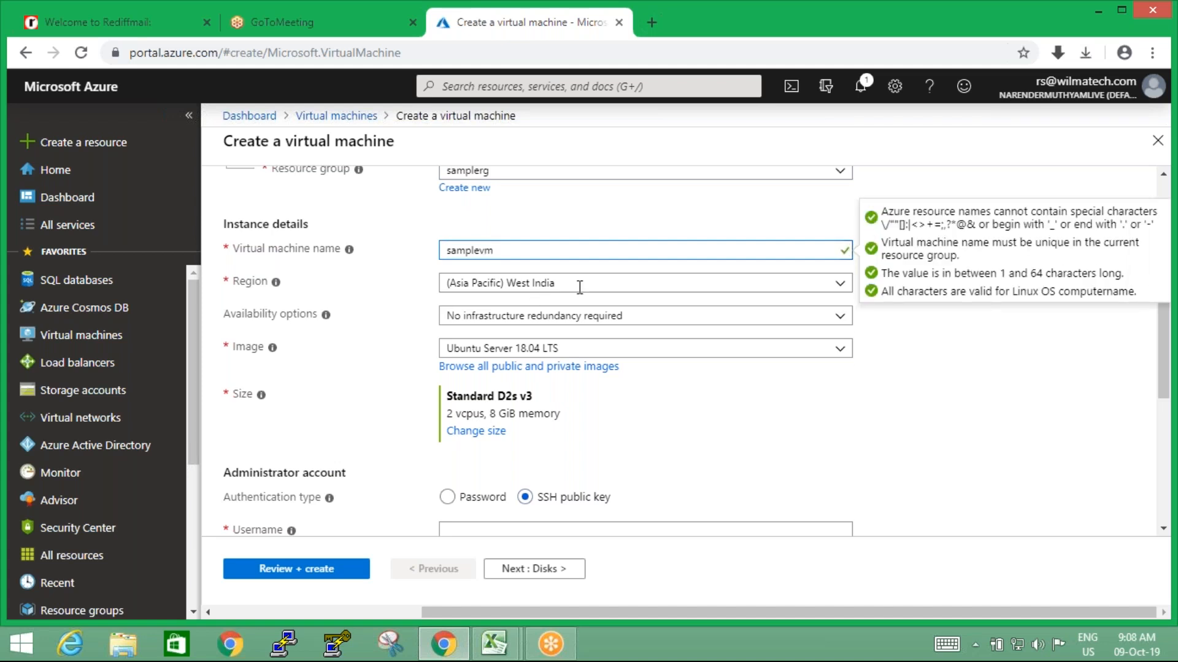
Set the region to (Asia Pacific) South India and check which availability options it offers
left_click(839, 287)
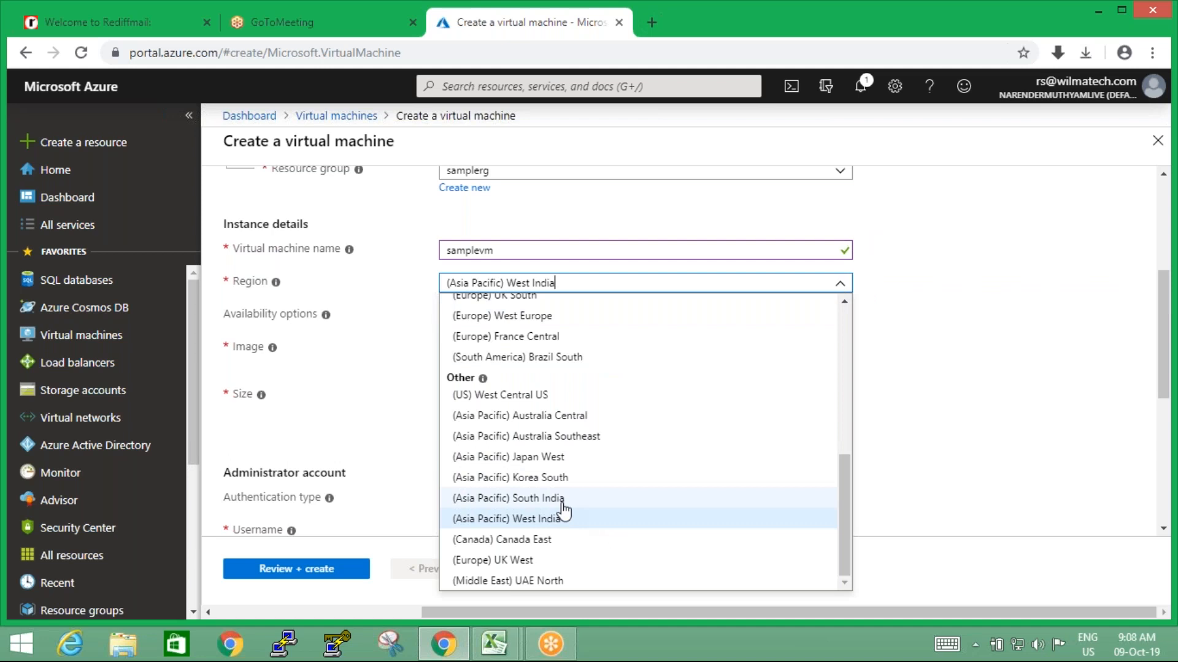
left_click(540, 498)
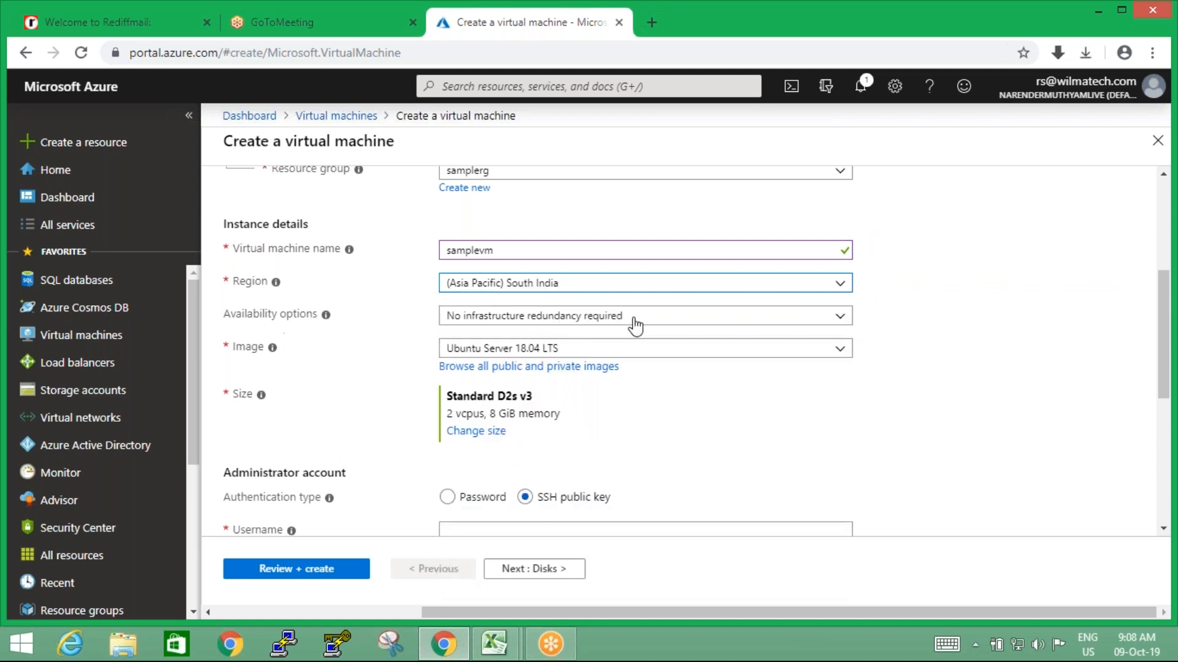
left_click(840, 317)
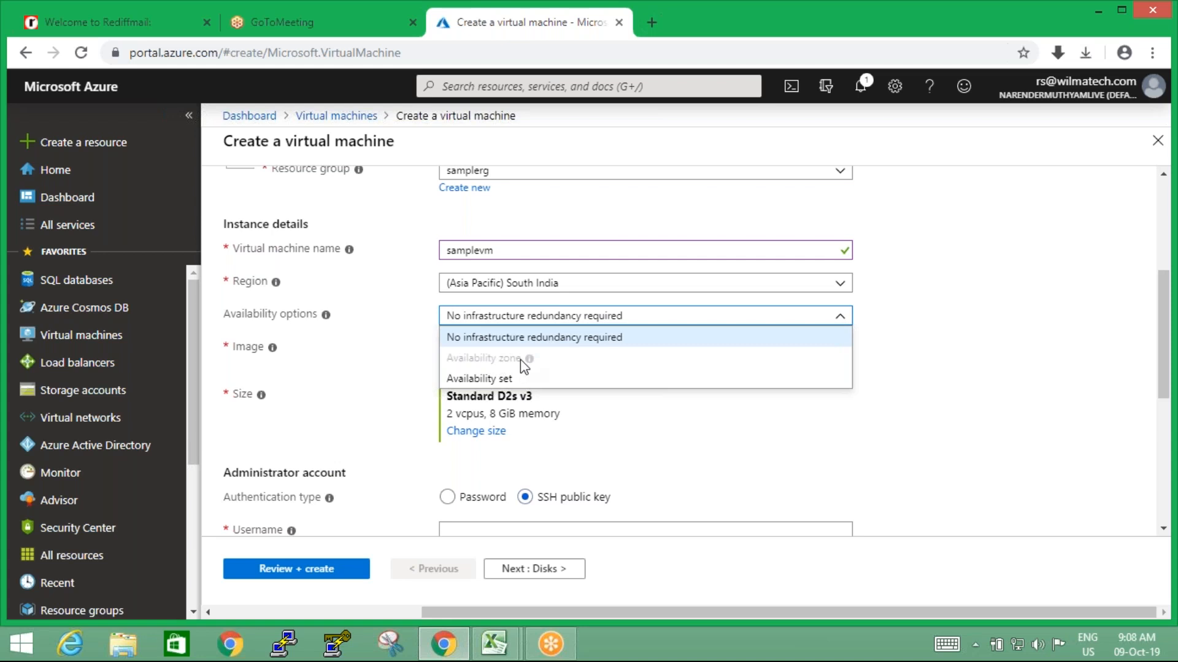
mouse_move(521, 359)
Set the region to (US) Central US and choose No infrastructure redundancy required as the availability option
left_click(843, 287)
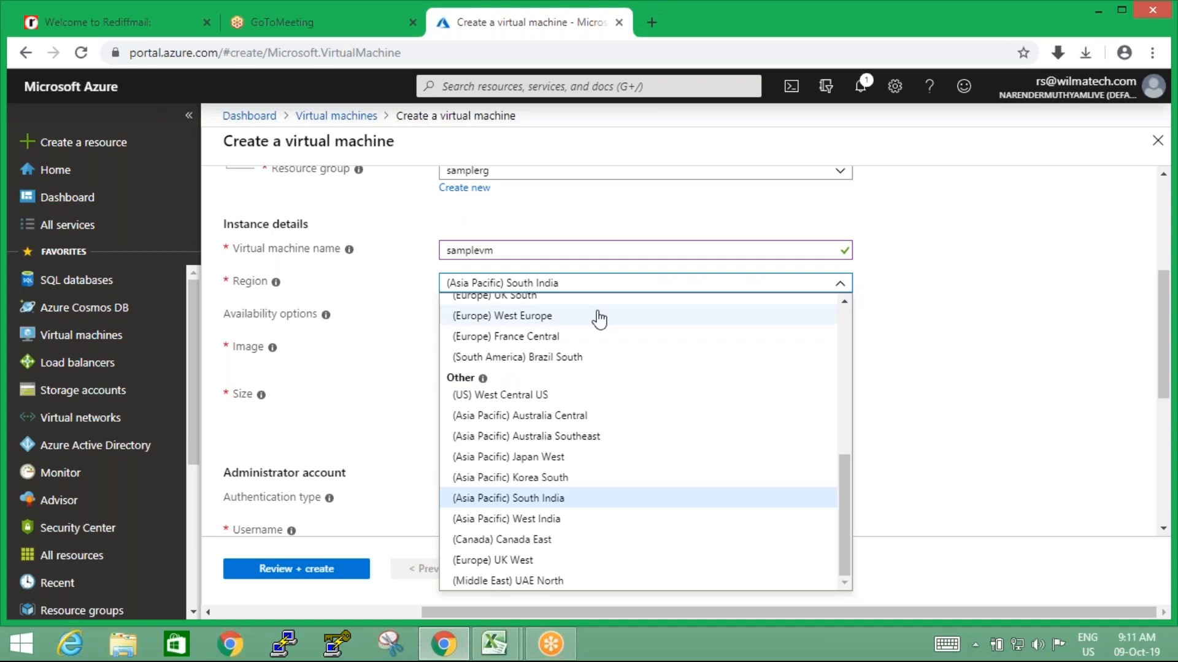
left_click_drag(842, 489, 835, 349)
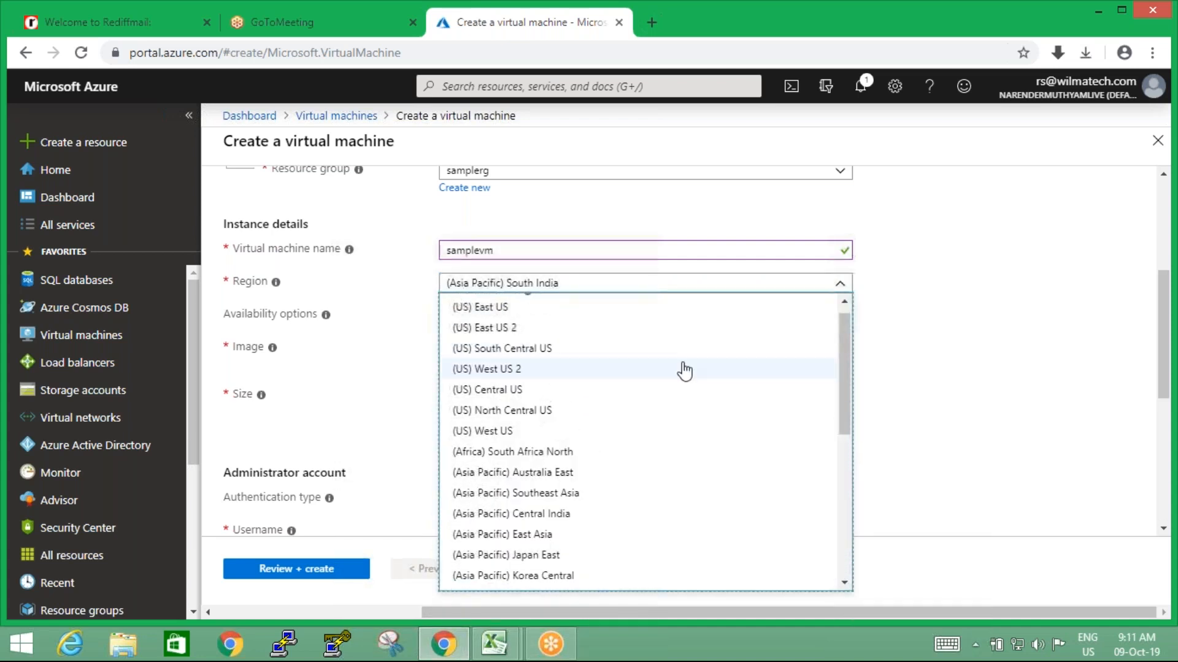
left_click(519, 390)
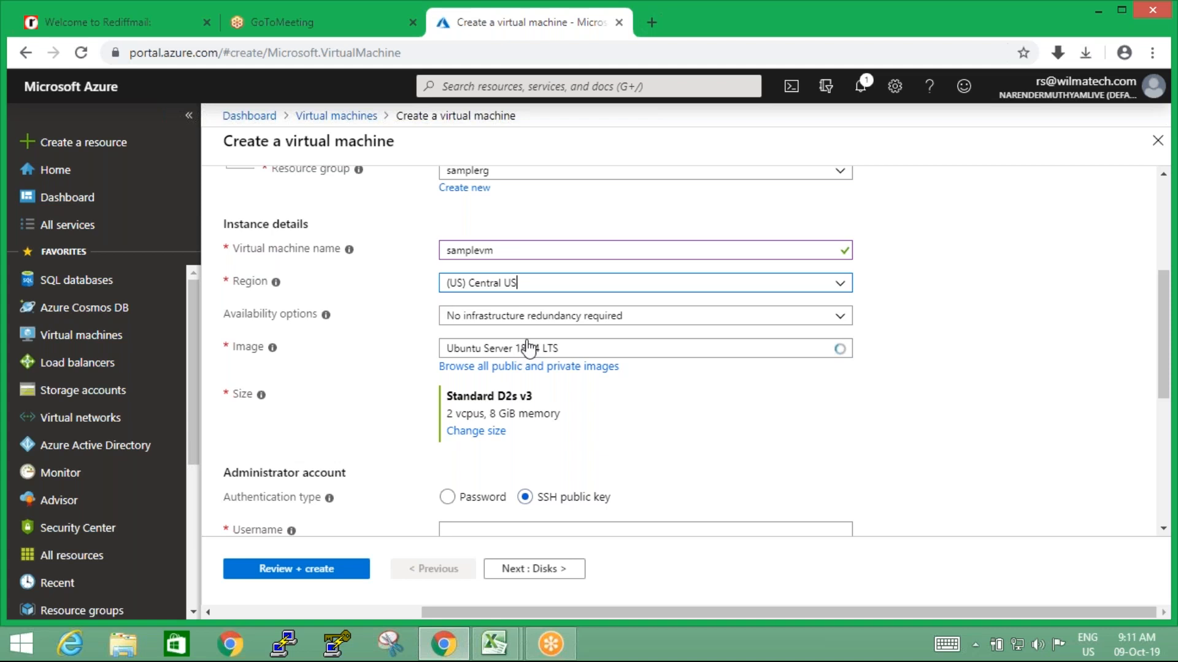
left_click(835, 318)
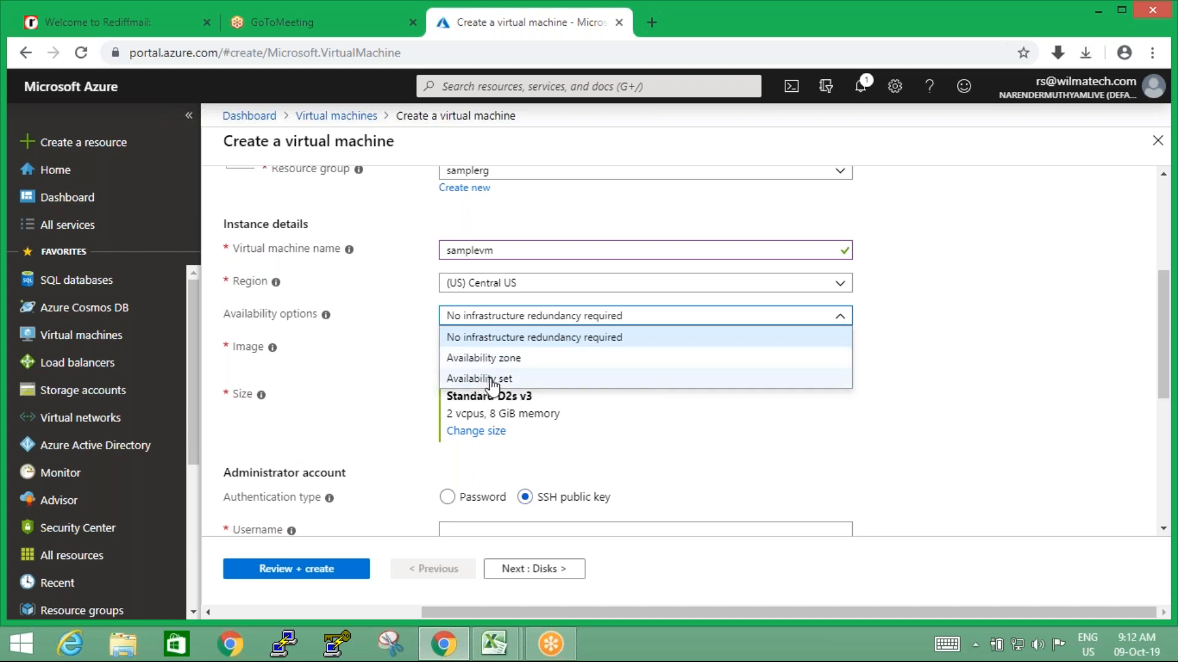
left_click(526, 343)
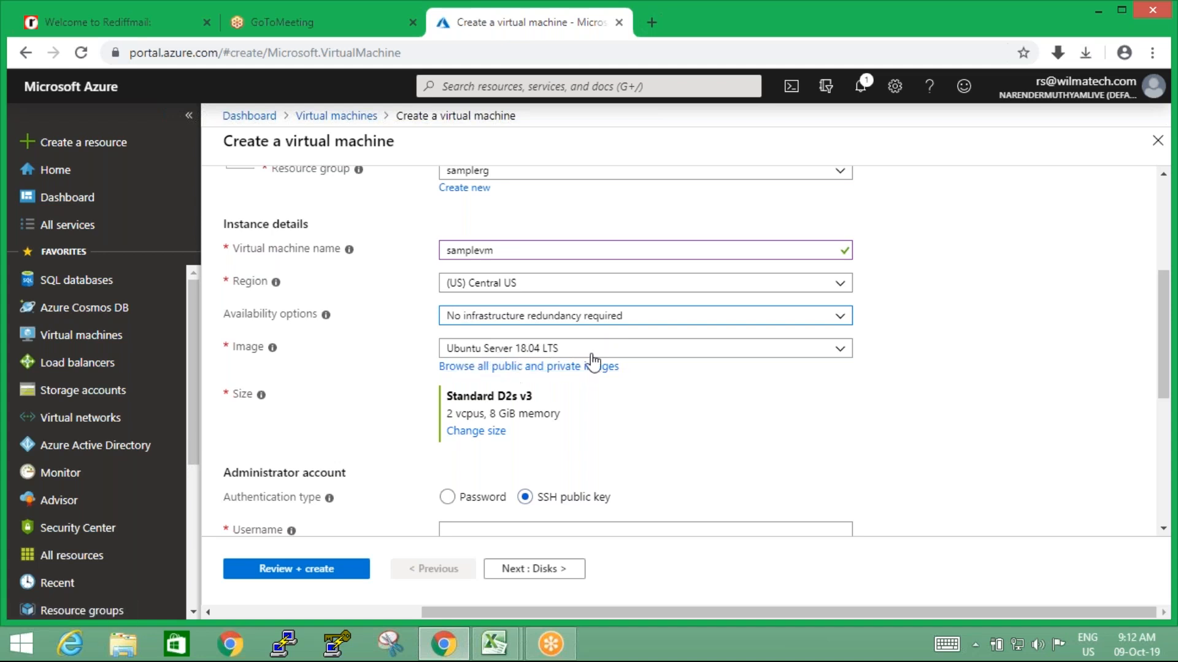
Choose Ubuntu Server 18.04 LTS as the virtual machine's image
scroll(798, 233, "down", 2)
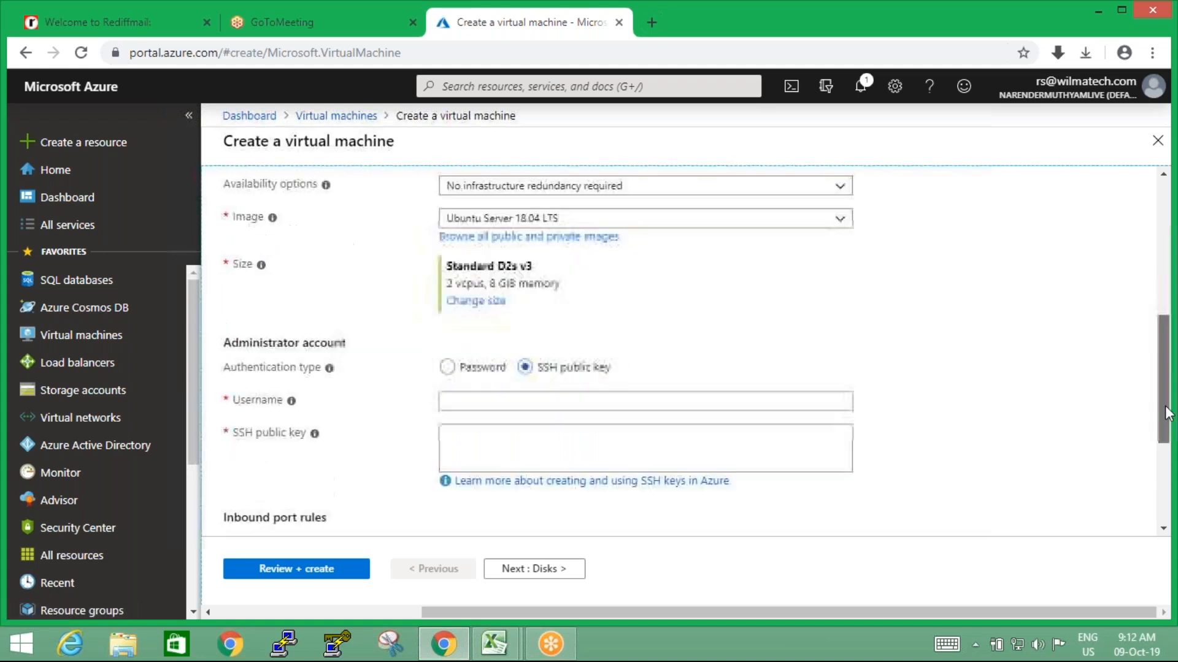
left_click(840, 222)
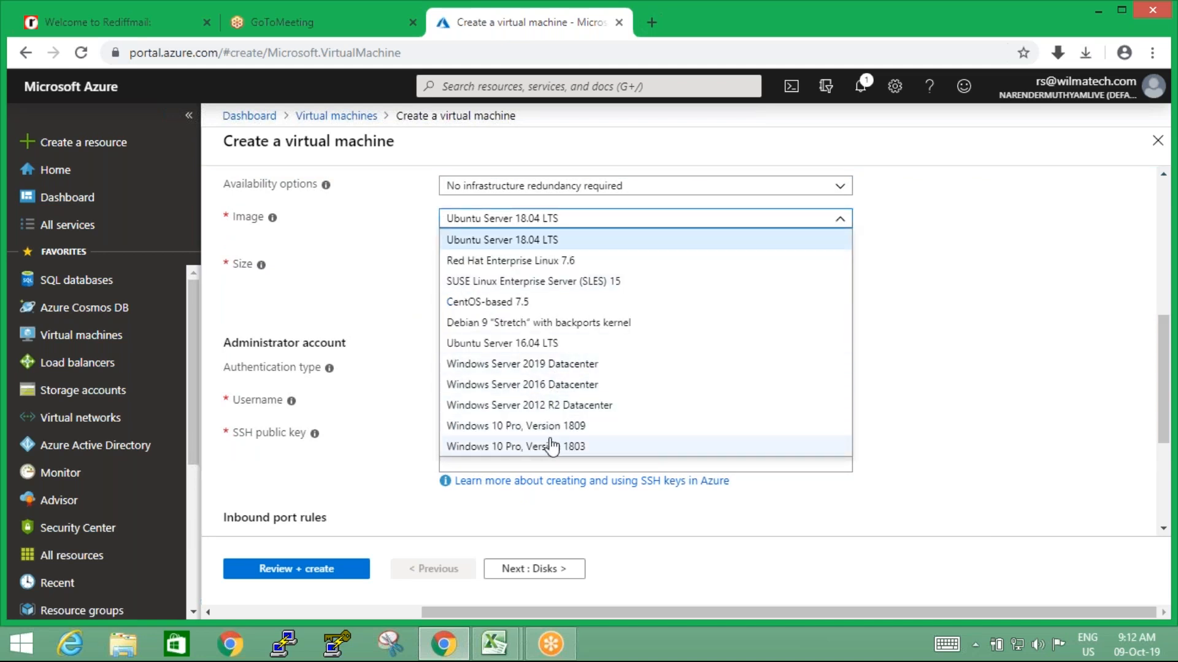
left_click(528, 244)
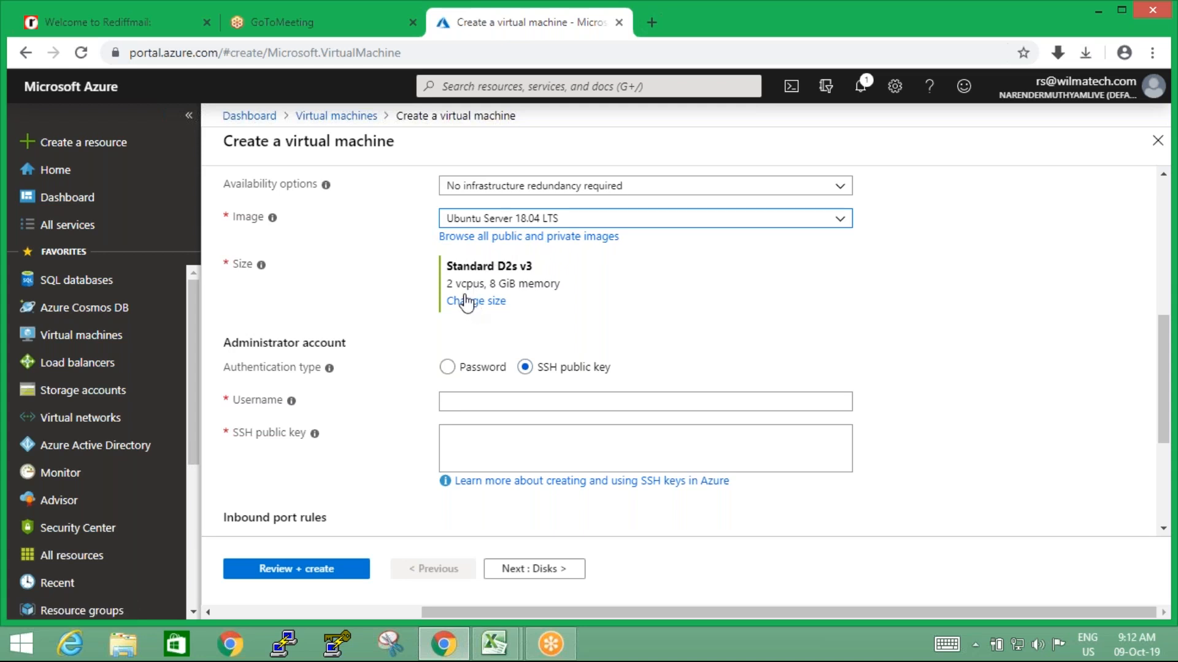
Change the virtual machine size to Standard B1ls after comparing the available general purpose sizes
left_click_drag(447, 284, 581, 288)
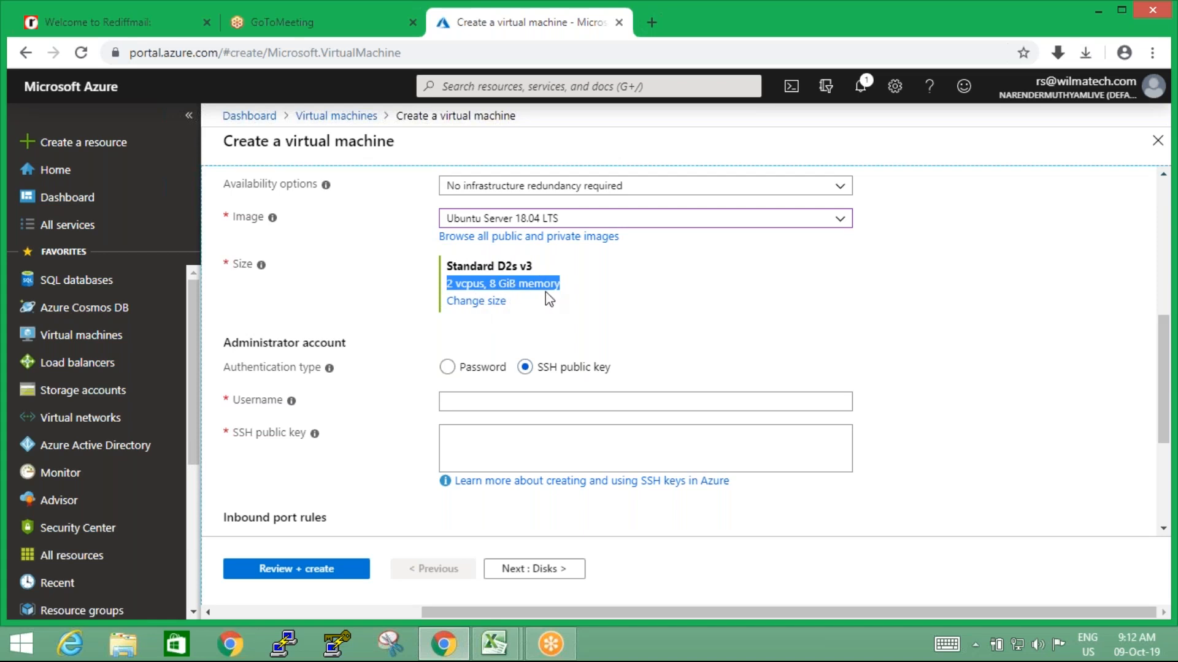
left_click(480, 301)
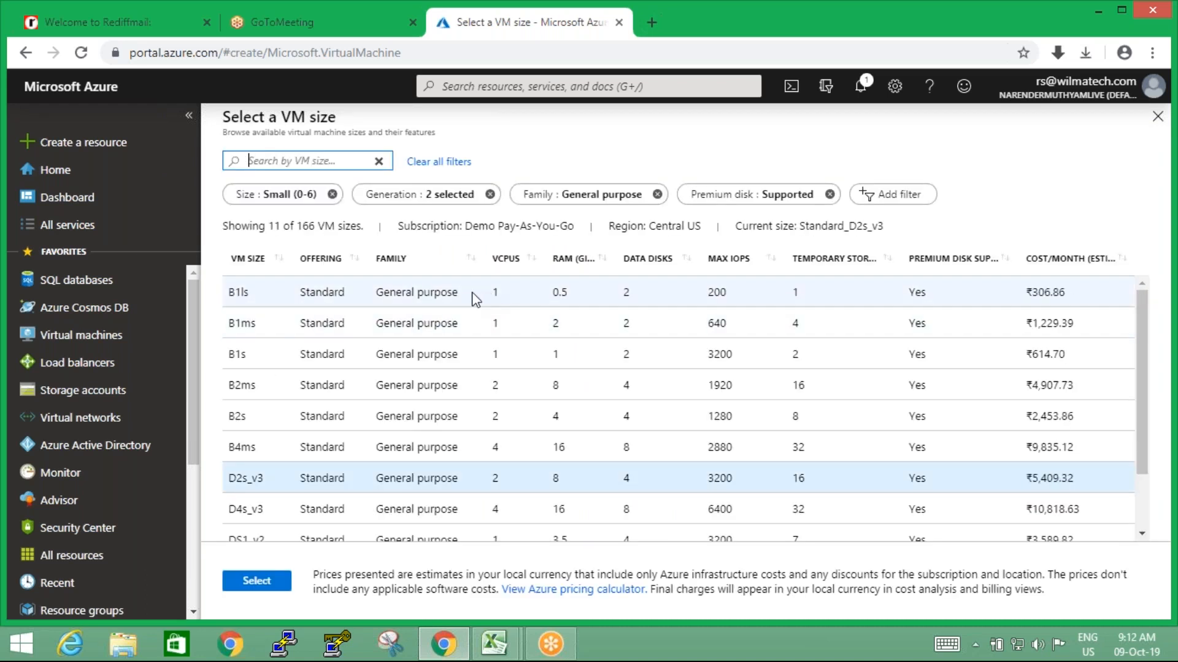
left_click(475, 299)
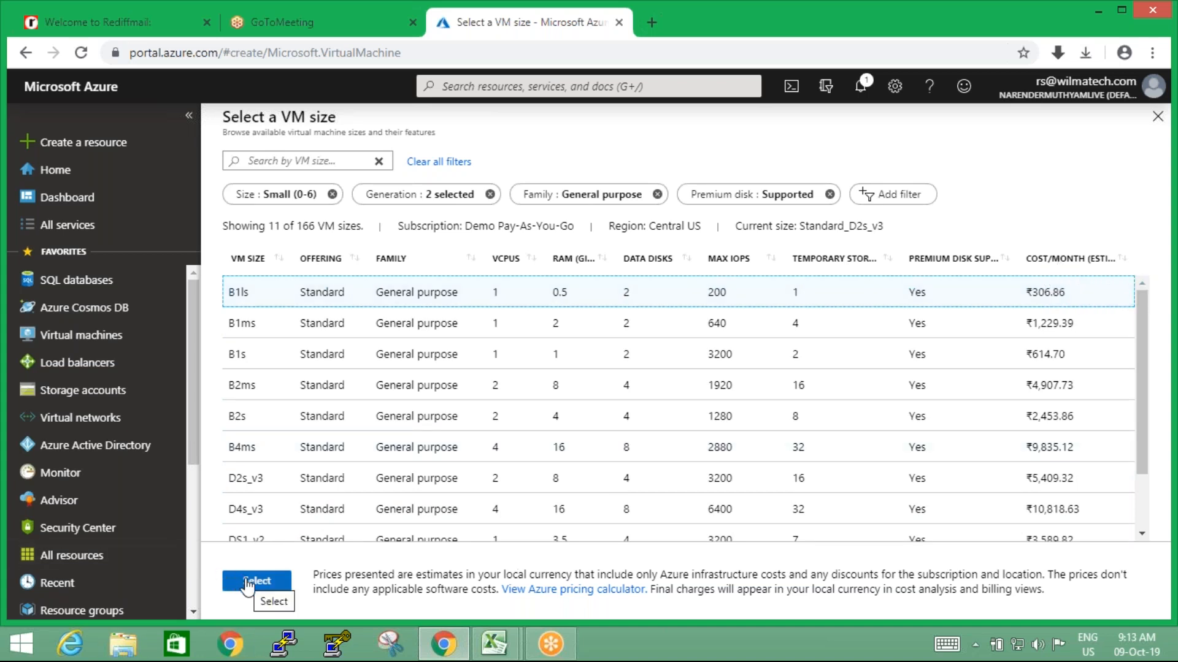
scroll(1141, 381, "down", 1)
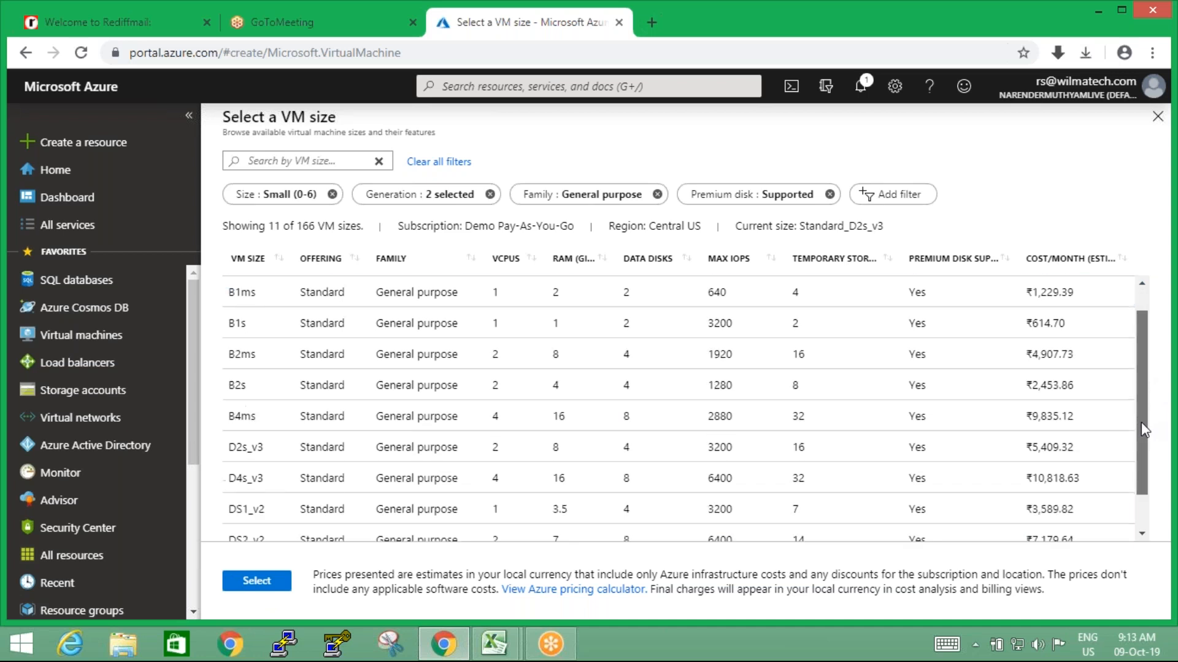
scroll(1141, 423, "down", 1)
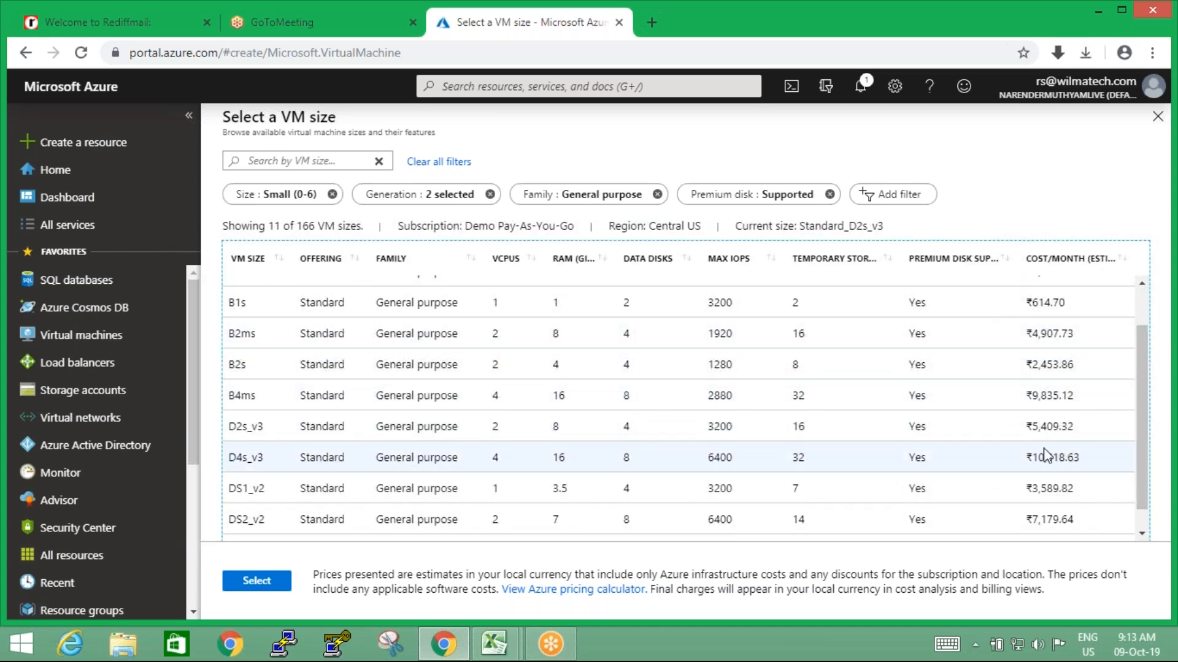
scroll(1137, 484, "down", 1)
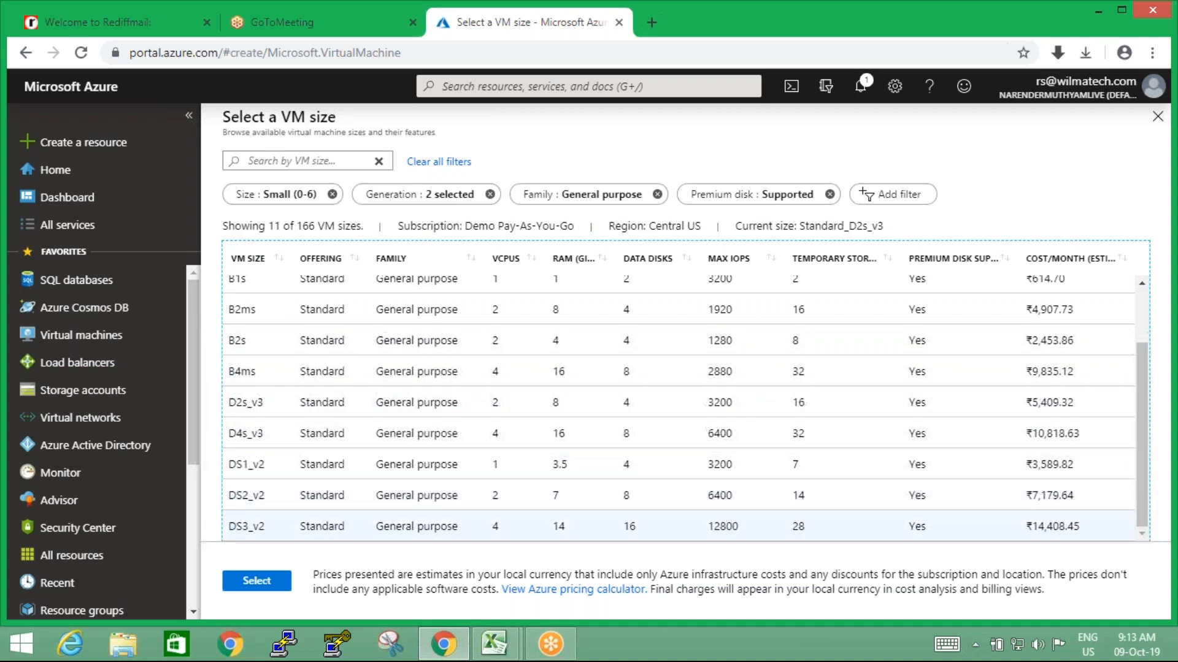
left_click(270, 587)
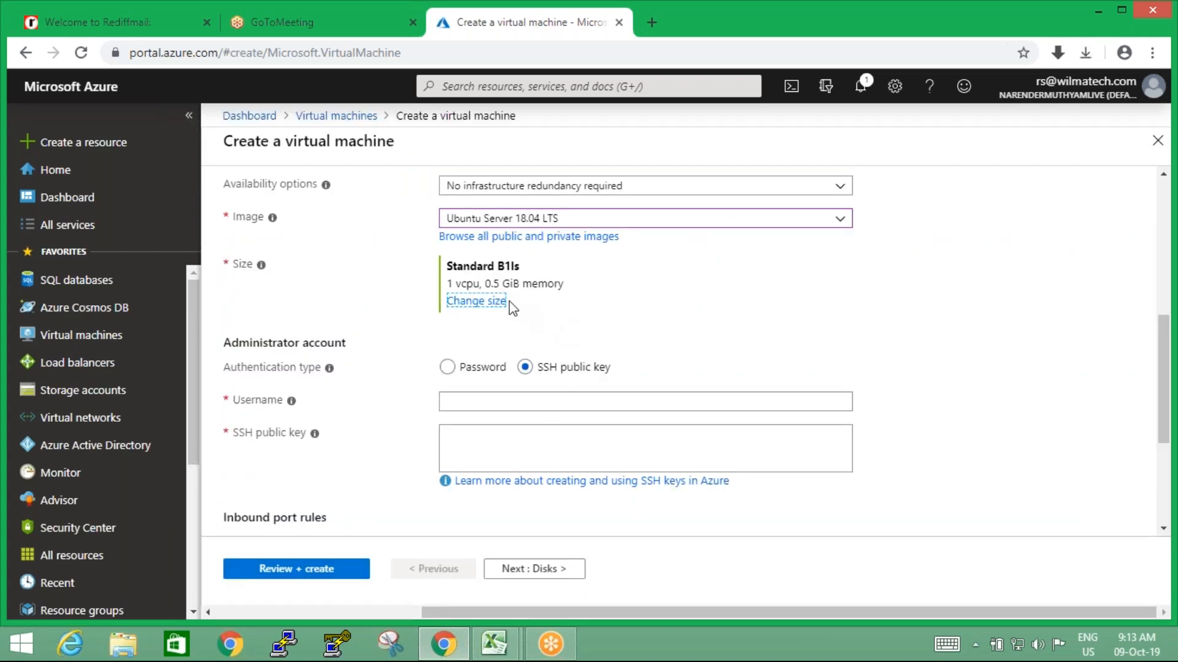
left_click_drag(450, 282, 582, 292)
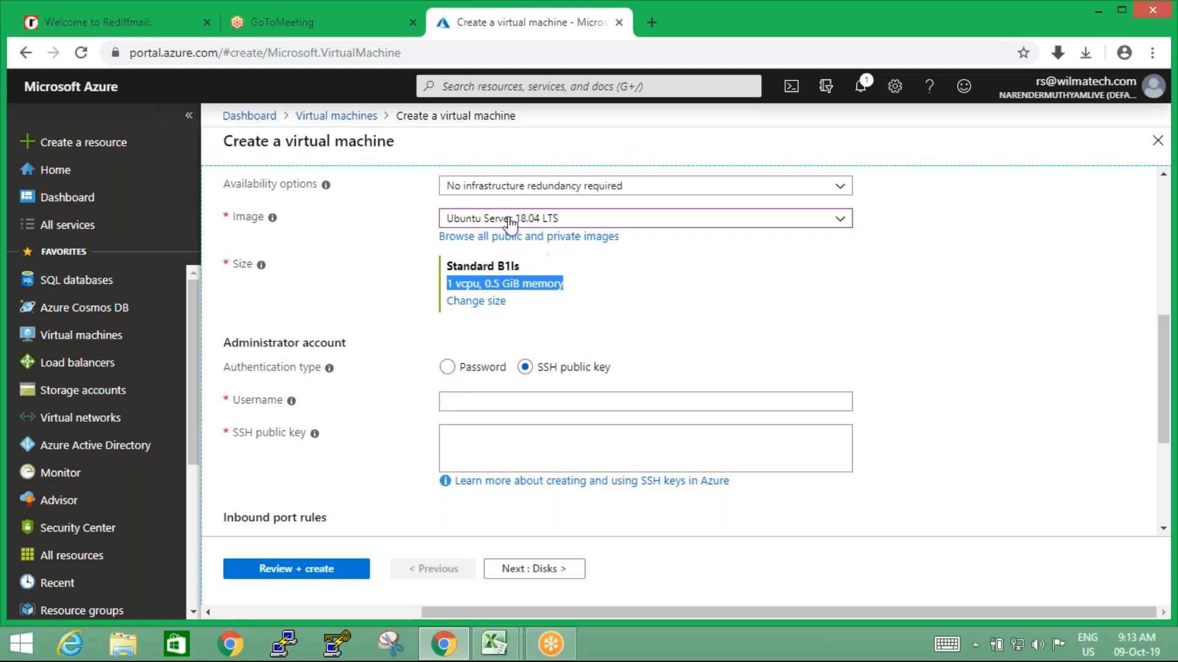
Switch the administrator authentication to Password to look at its credential fields, and return to SSH public key
left_click(447, 368)
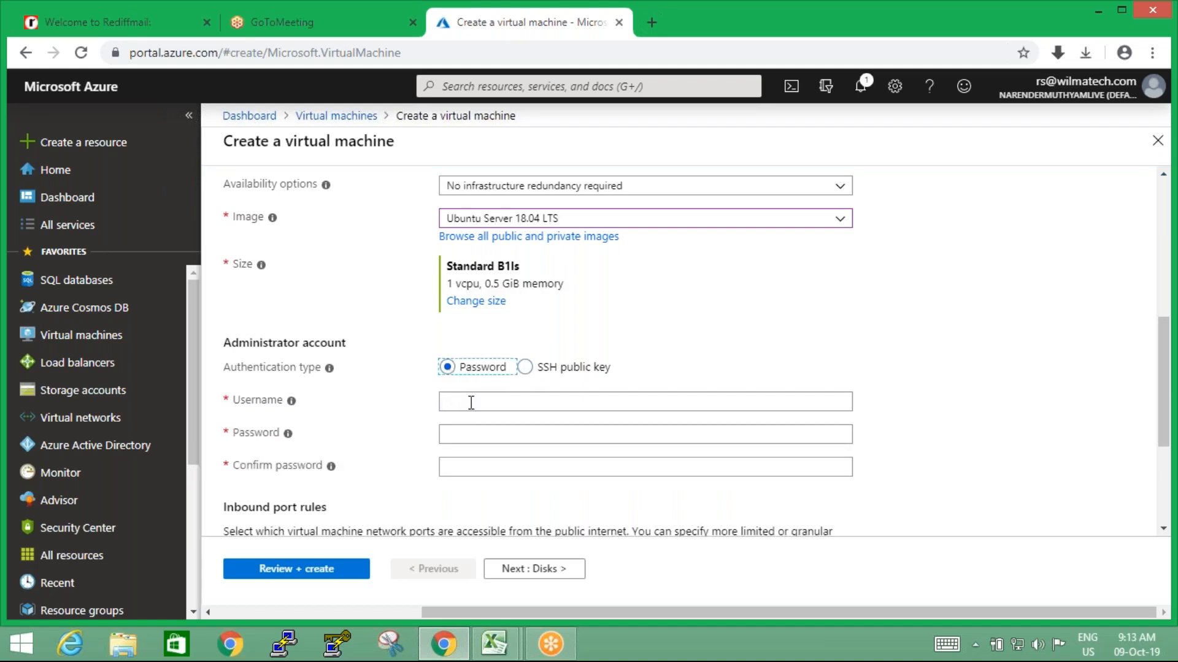
left_click(471, 403)
left_click(463, 433)
left_click(463, 467)
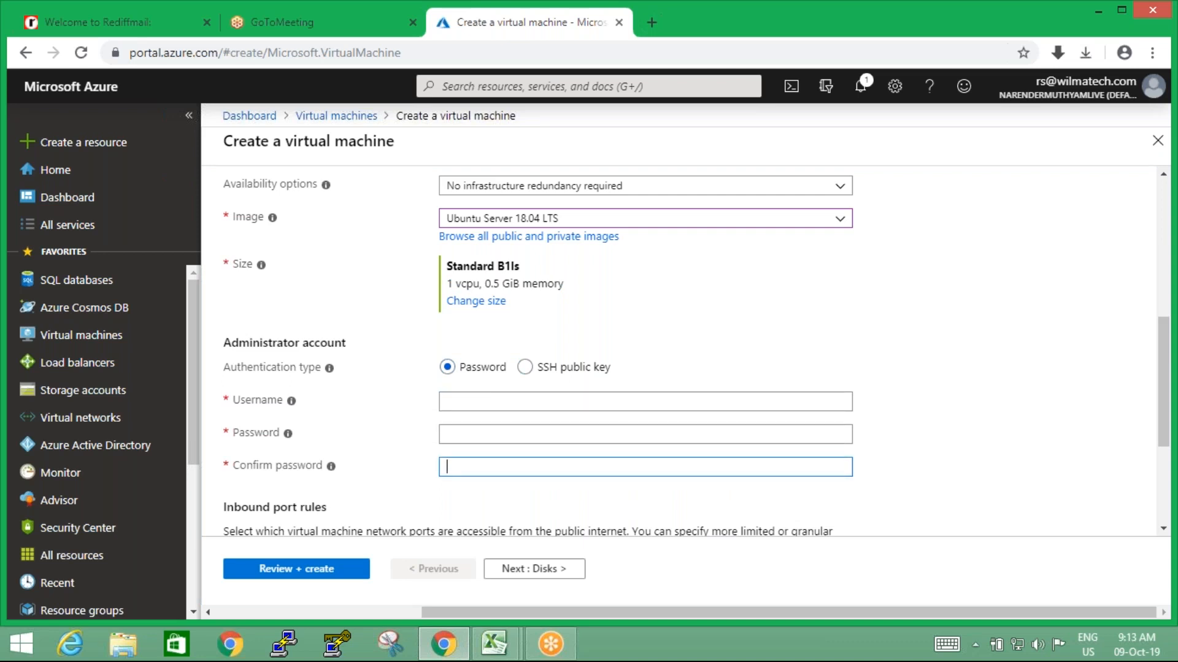
left_click(525, 368)
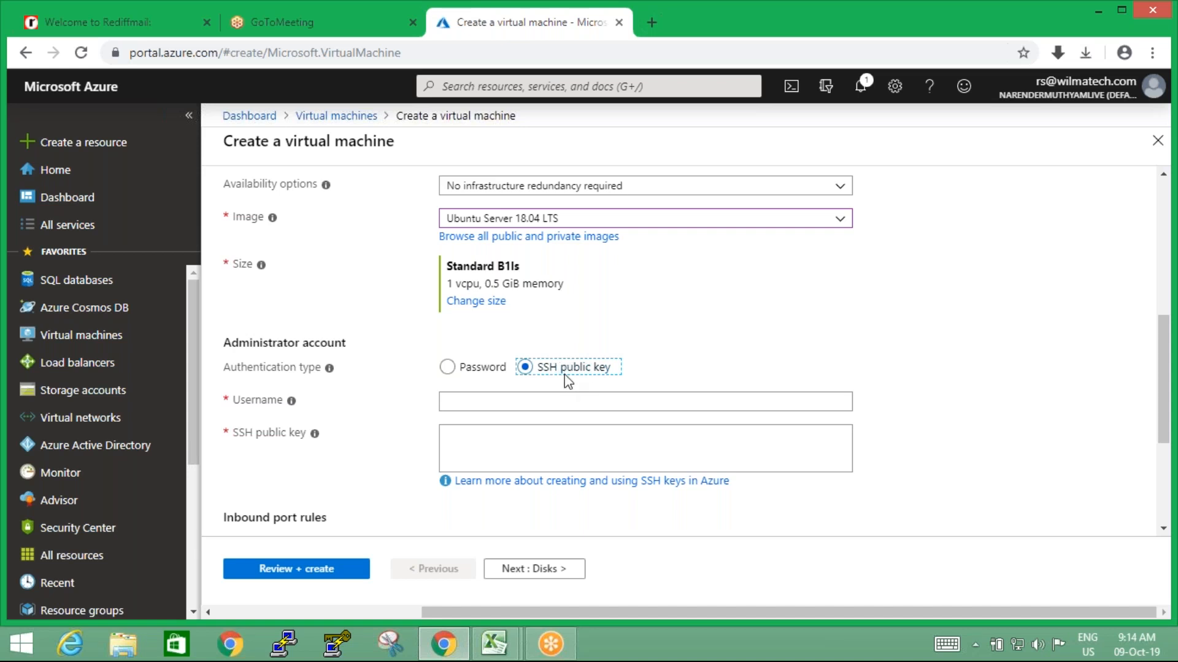
Switch to PuTTY Key Generator, generate a 2048-bit RSA key pair and copy the public key
left_click(337, 644)
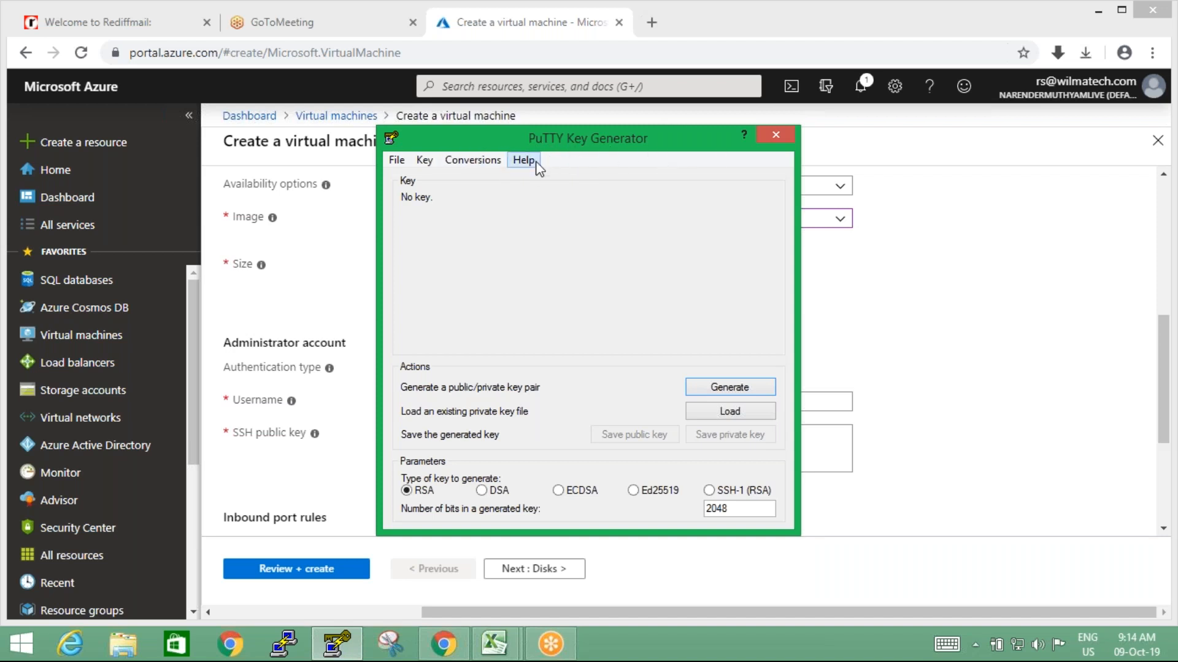
left_click(715, 389)
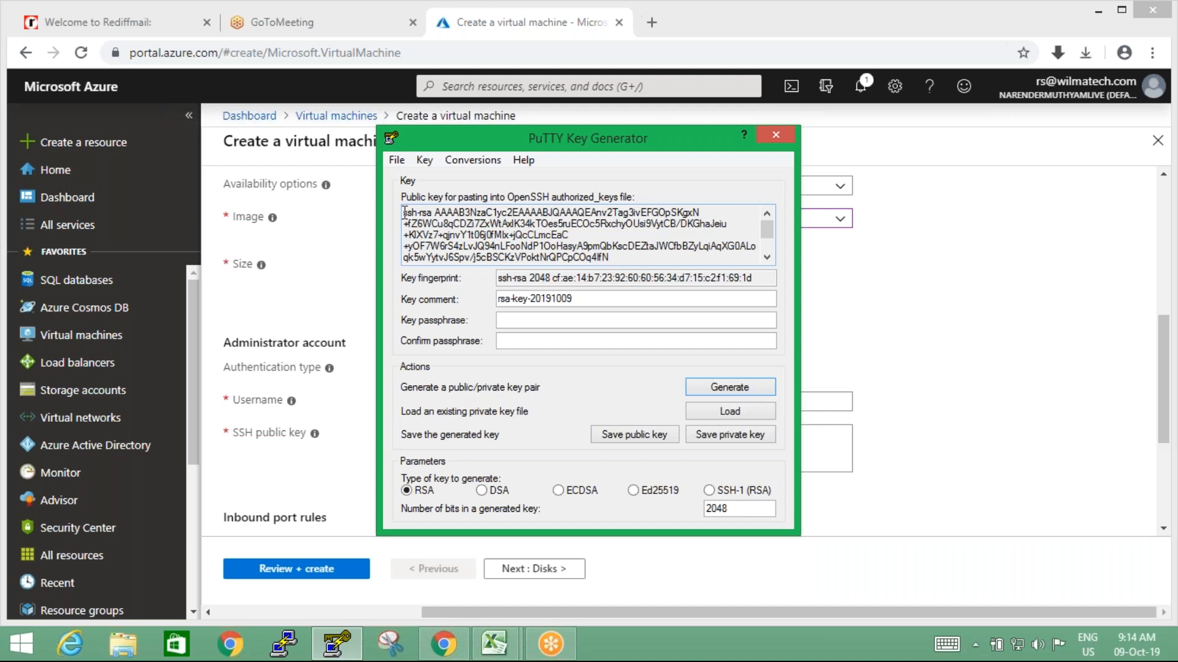
left_click_drag(404, 212, 694, 269)
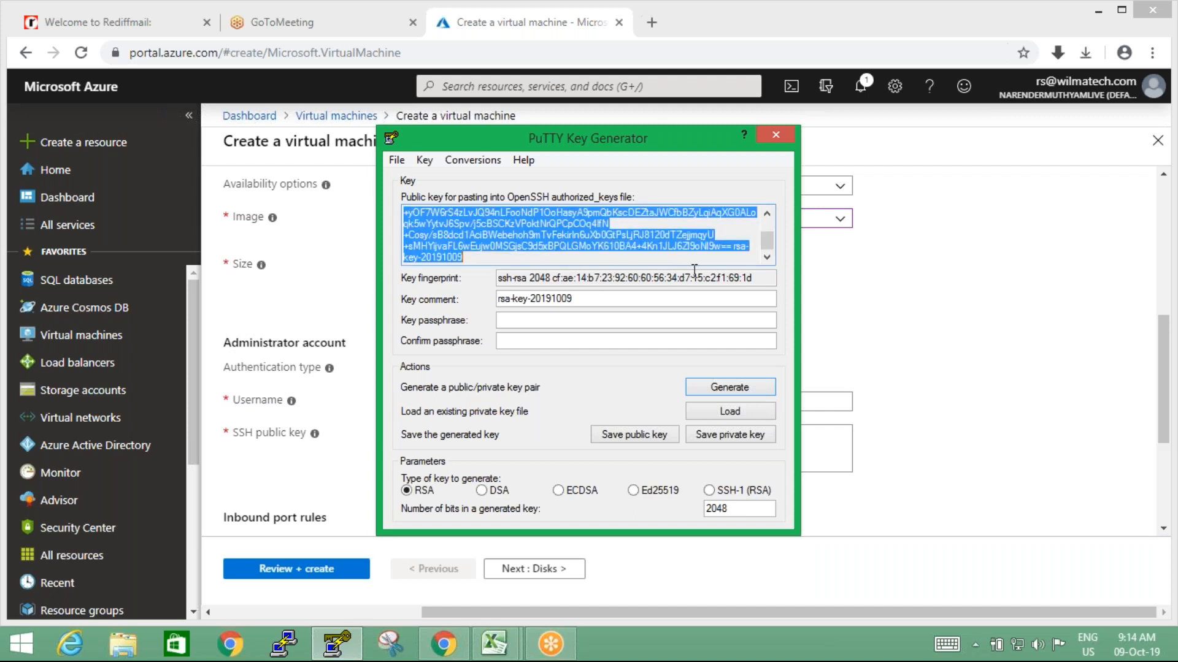
right_click(570, 219)
left_click(612, 275)
Check the key's comment and fingerprint, recopy the whole public key, and paste it as the virtual machine's SSH public key in the Azure portal
left_click(512, 299)
left_click_drag(512, 298, 476, 307)
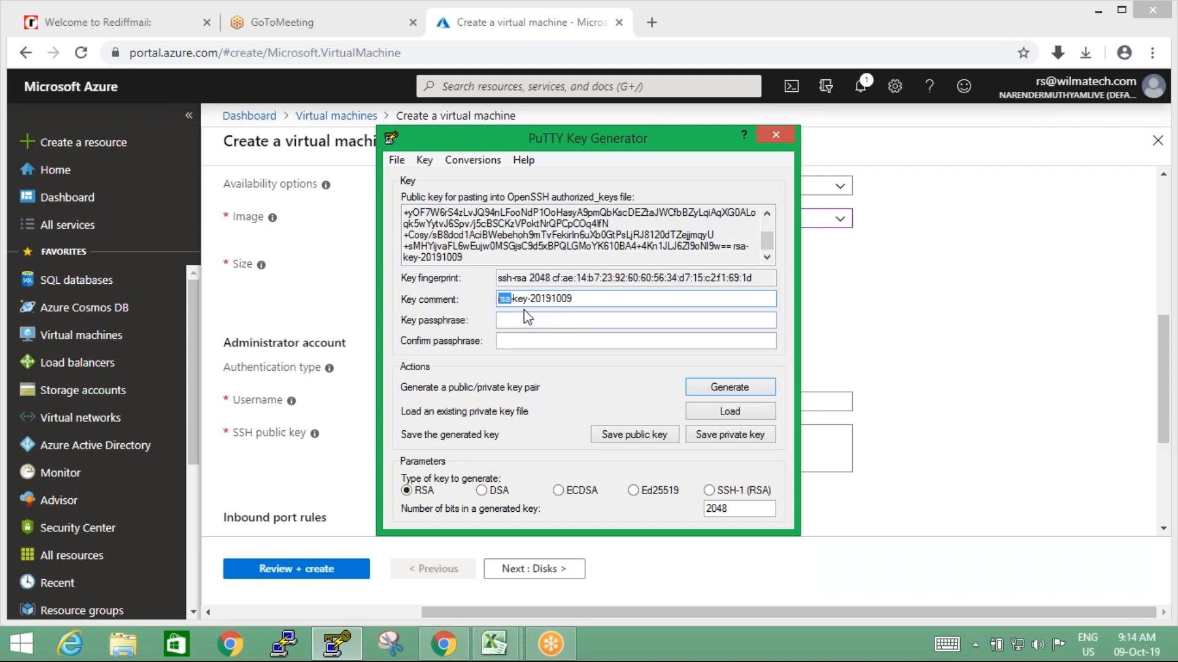
double_click(533, 277)
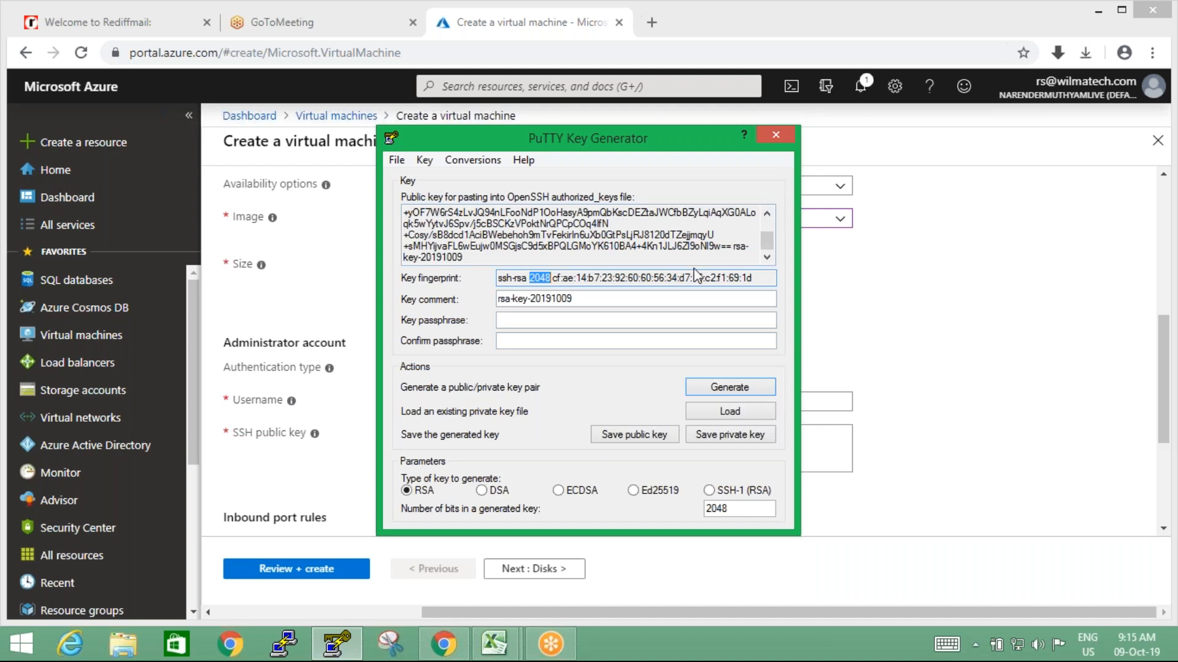
left_click_drag(767, 242, 766, 220)
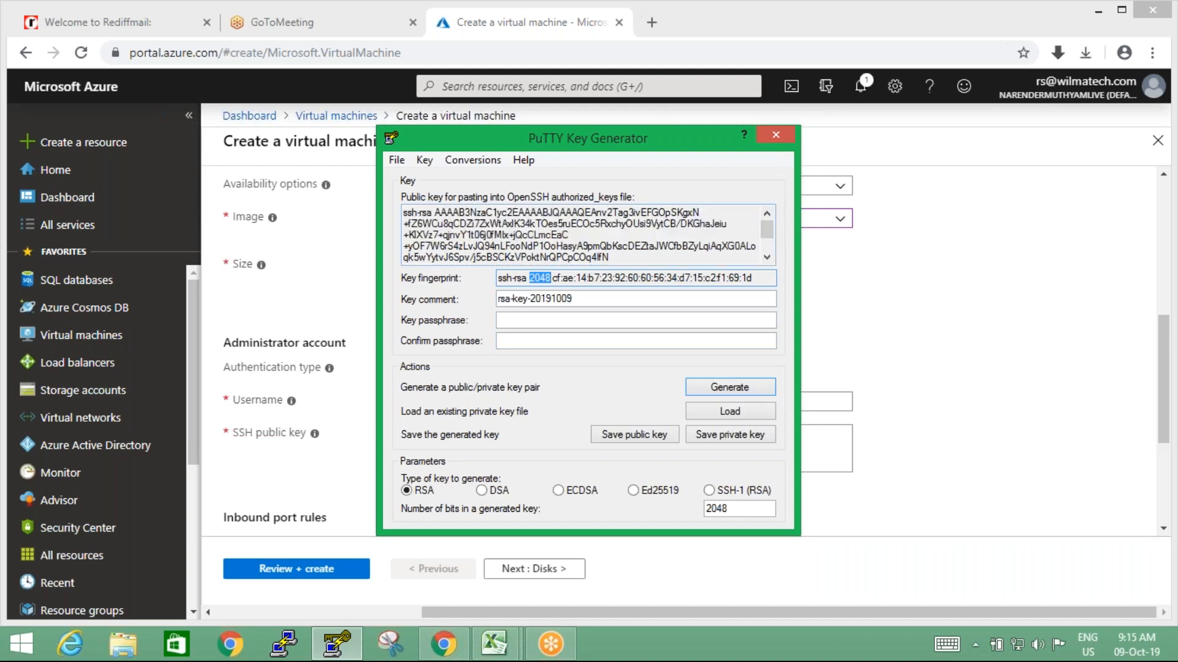
left_click_drag(405, 211, 659, 272)
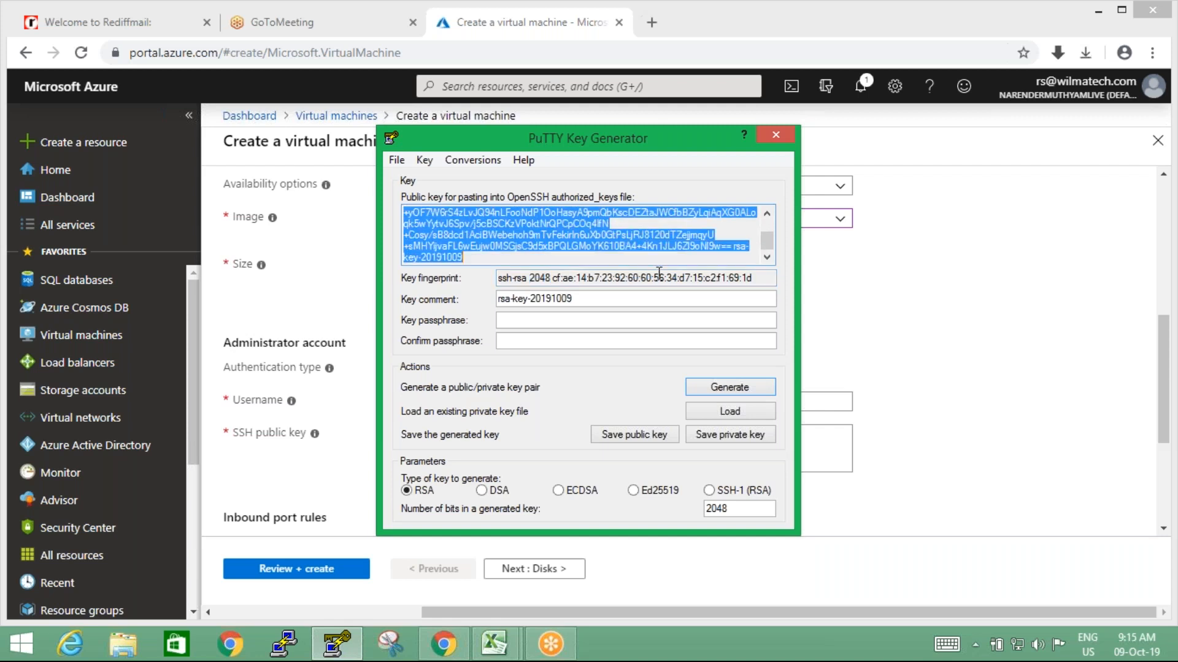
right_click(689, 228)
left_click(711, 281)
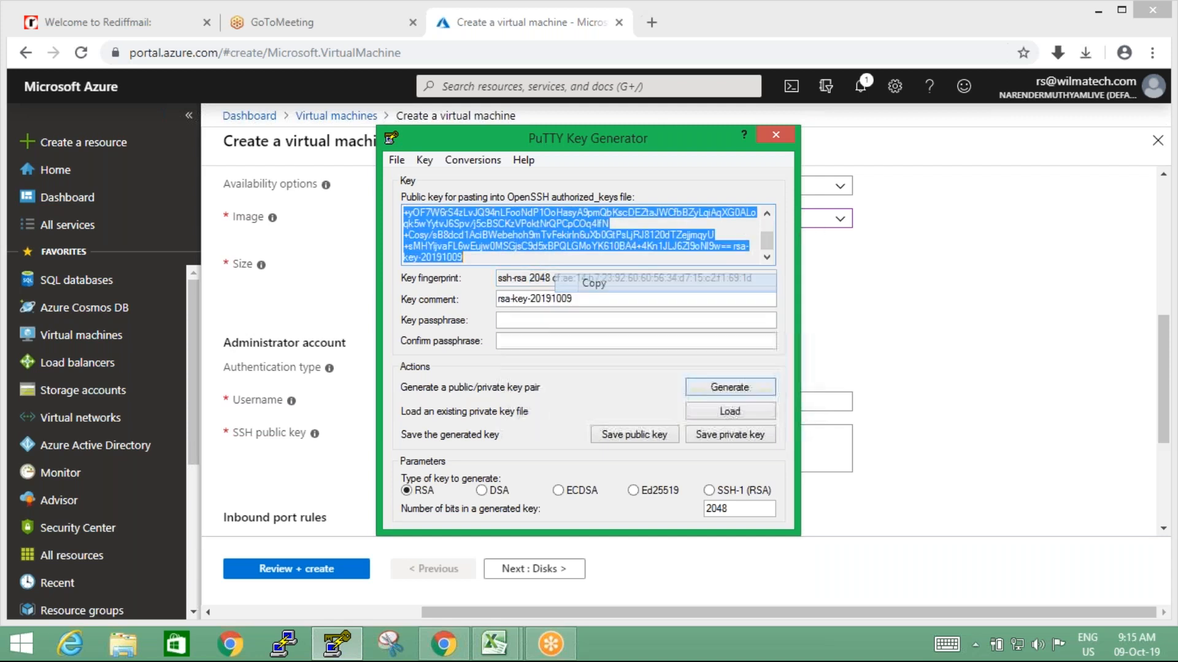
left_click(775, 137)
left_click(555, 448)
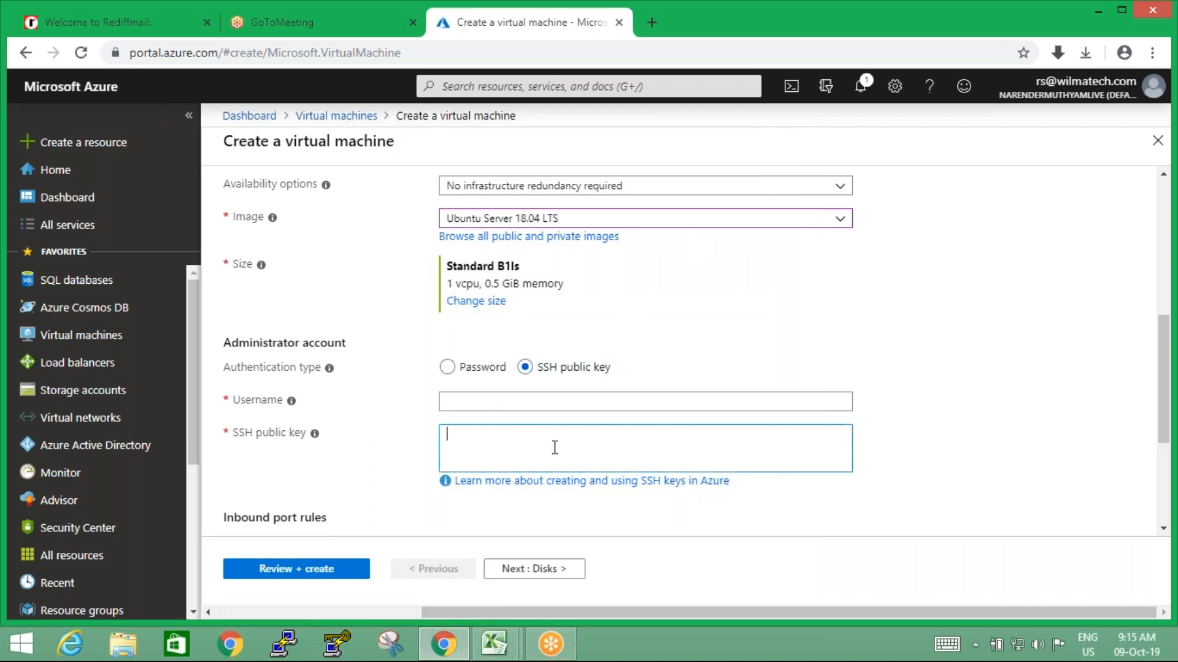
right_click(555, 447)
left_click(591, 310)
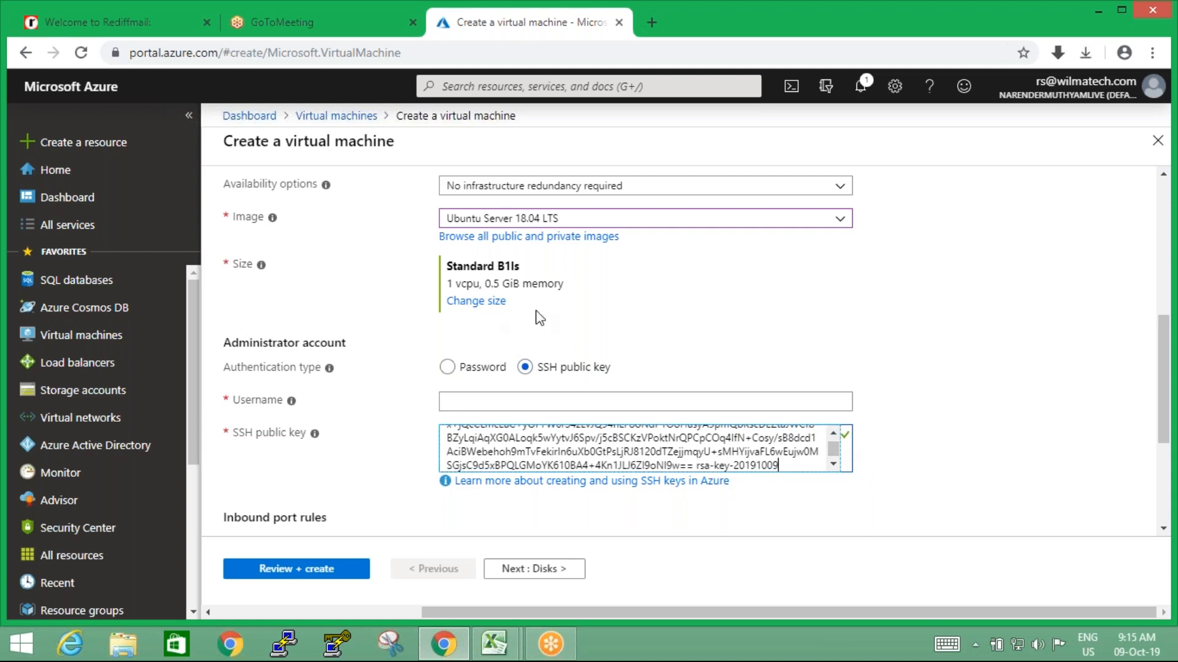
Set the administrator username to ladmin and submit the virtual machine configuration for validation and review
left_click(567, 400)
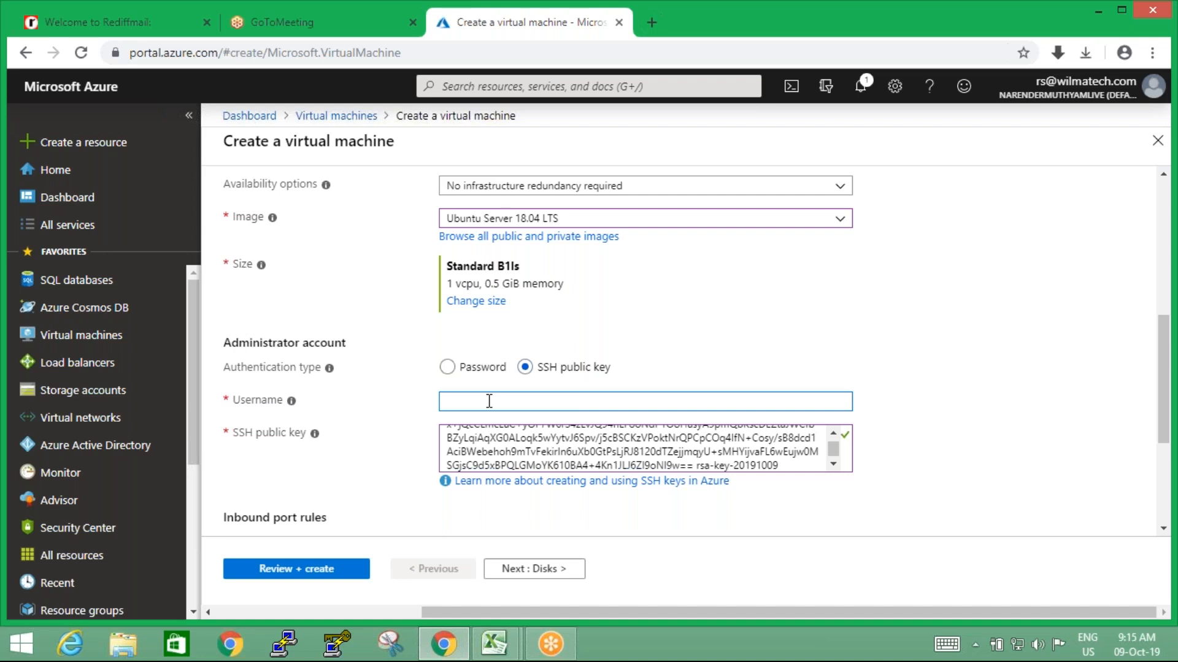
type("azure")
left_click_drag(489, 401, 411, 408)
type("ladmin")
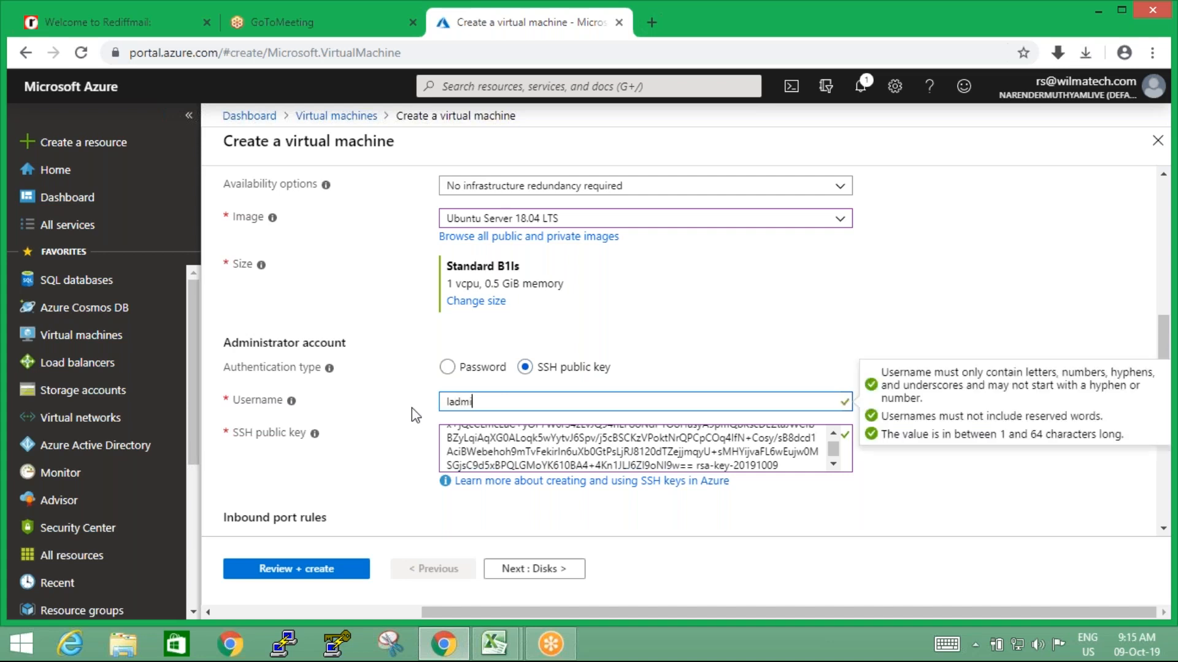
left_click(455, 525)
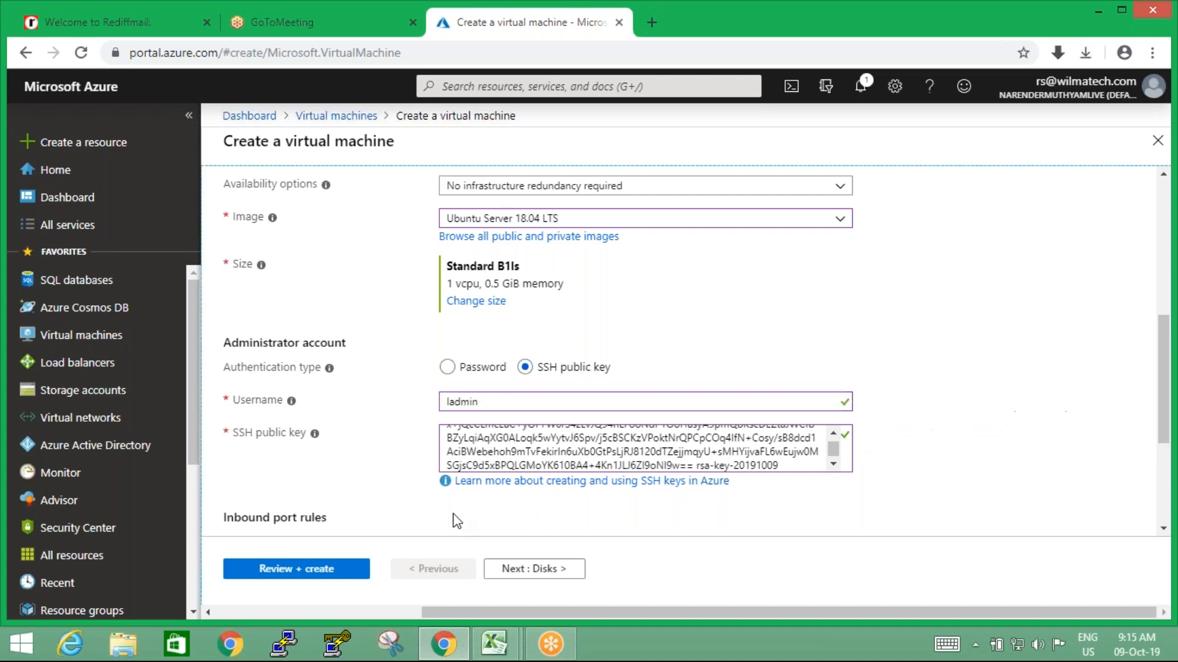
left_click(310, 575)
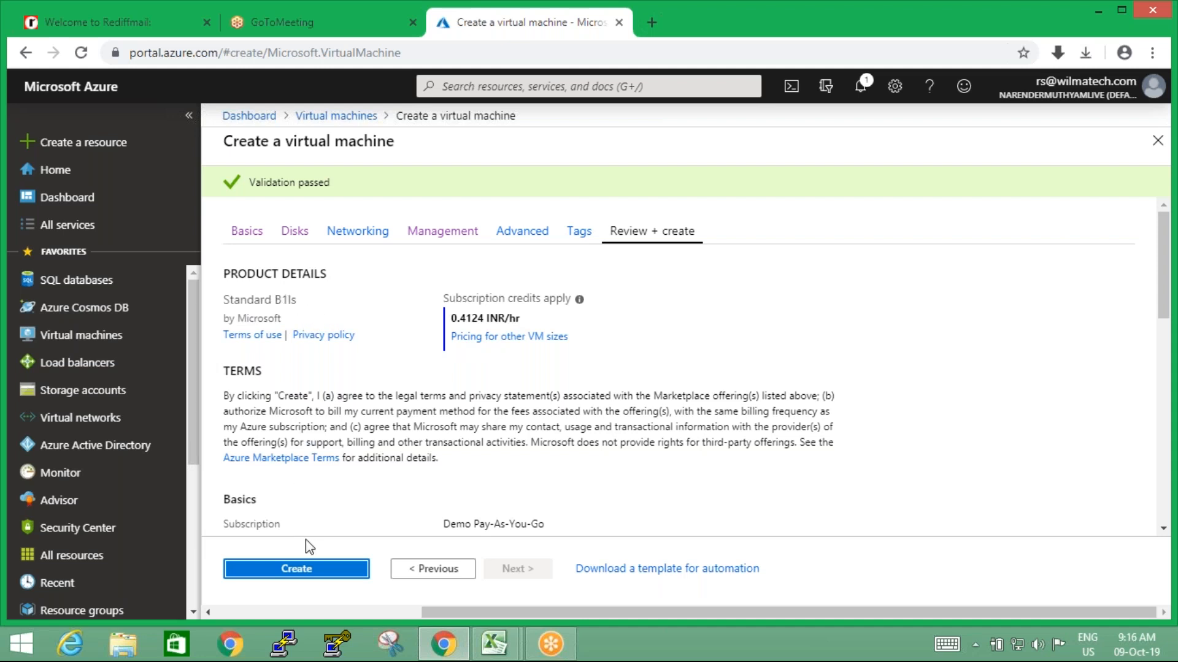
Examine the basics and disk settings in the virtual machine's review summary
left_click_drag(1166, 296, 1167, 377)
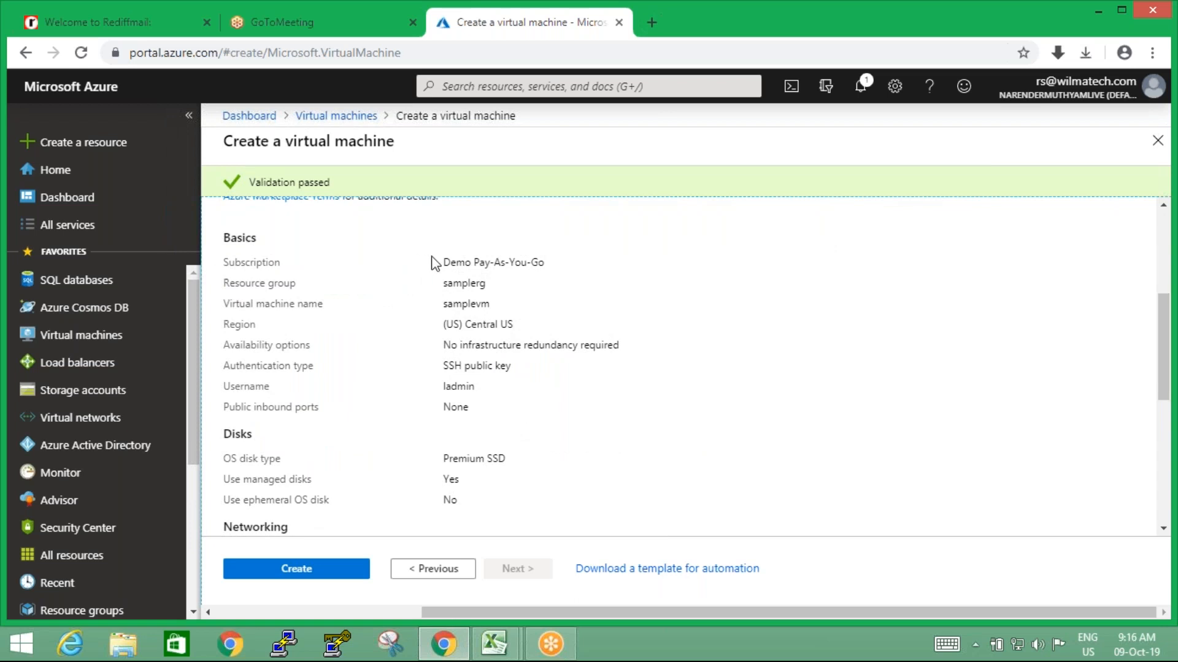
left_click_drag(442, 262, 516, 411)
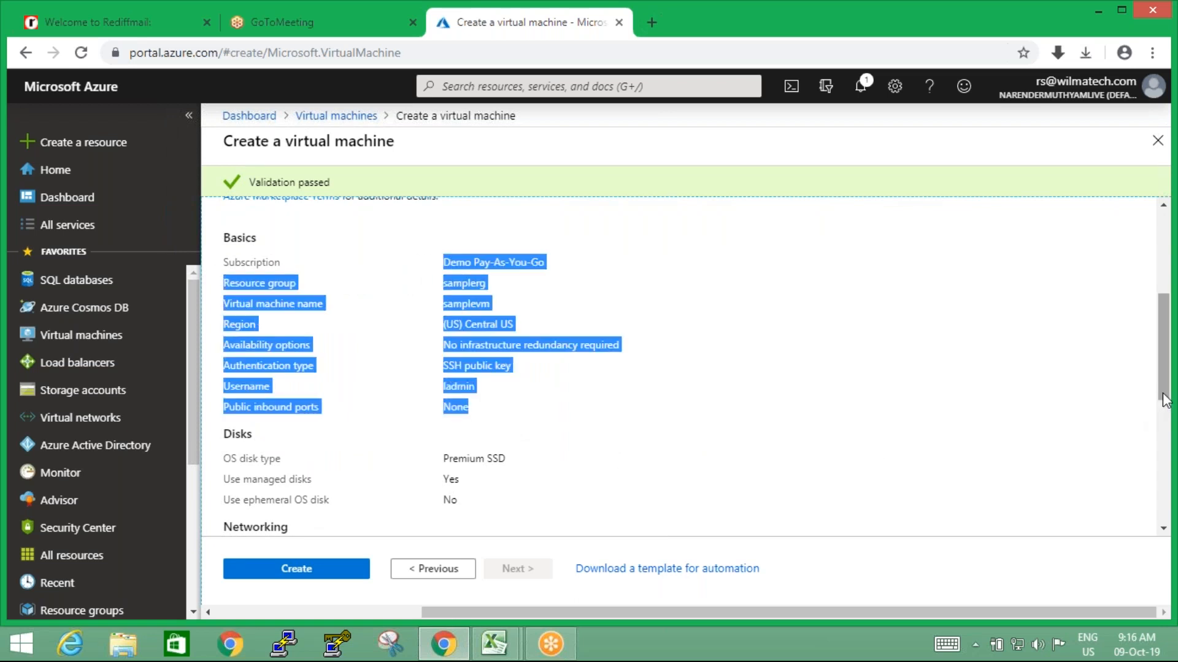
left_click_drag(1165, 405, 1165, 441)
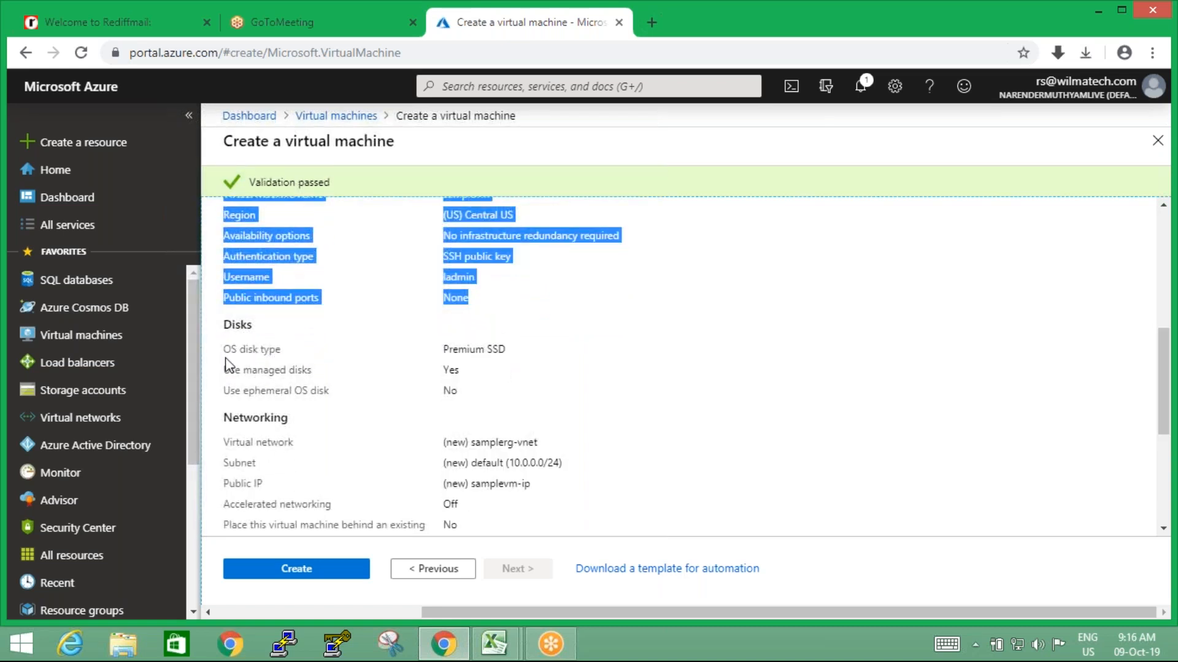
left_click_drag(443, 350, 510, 349)
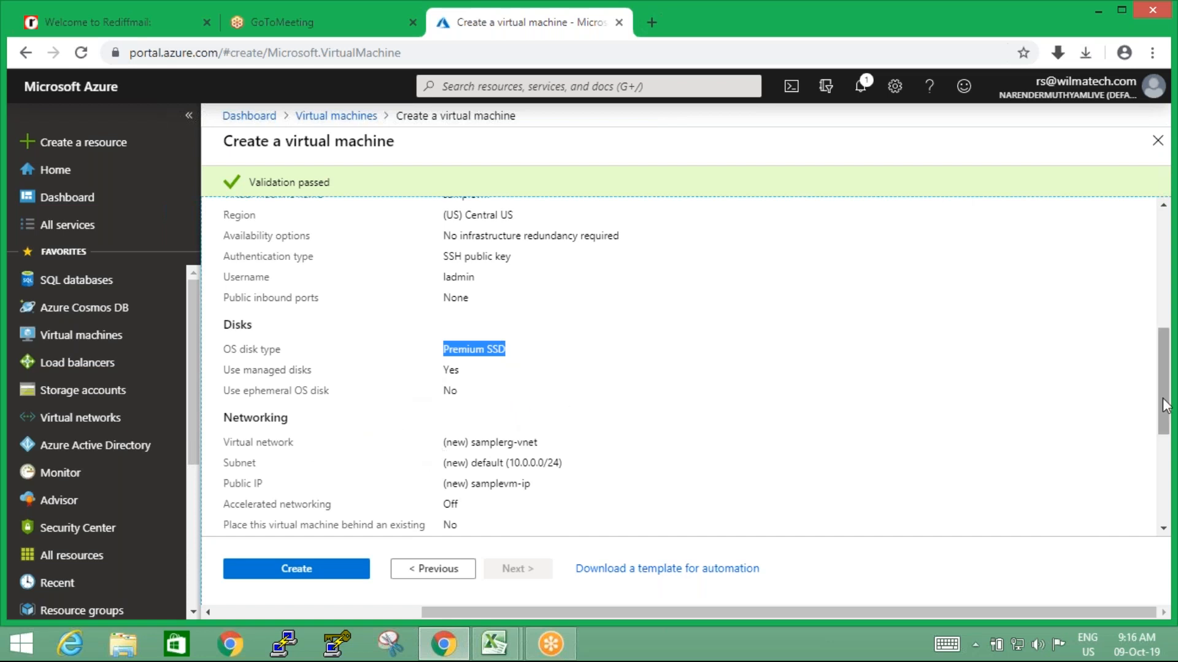
left_click_drag(1166, 398, 1170, 442)
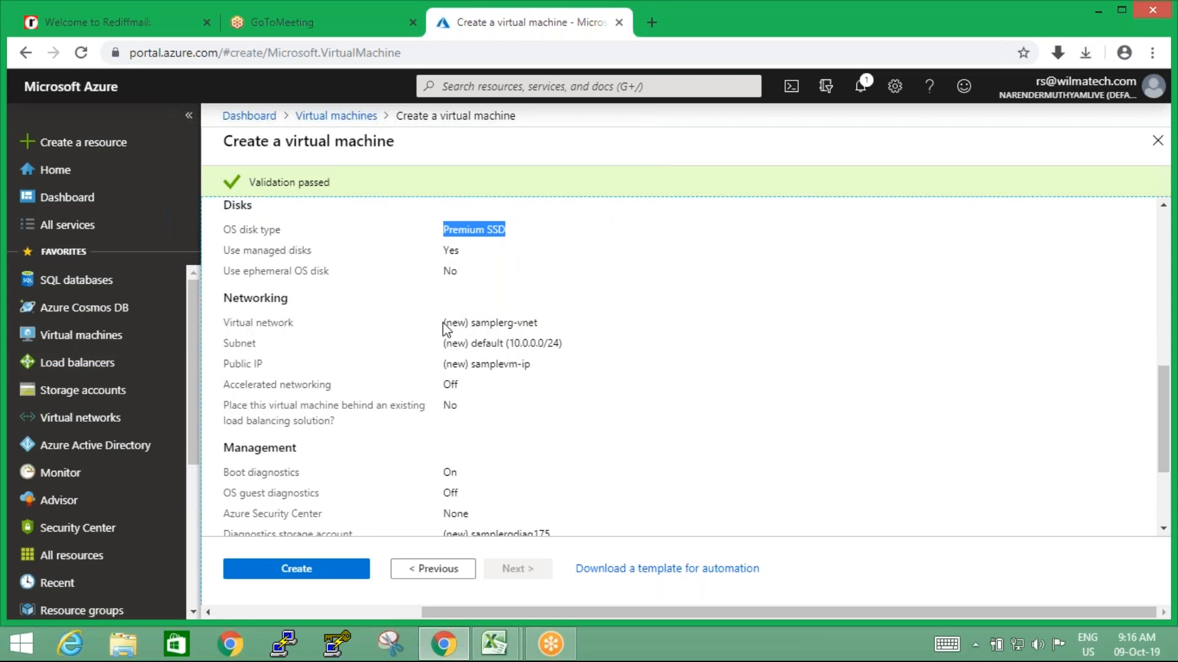
Check the networking and management settings in the review summary, and start creating the virtual machine
left_click_drag(441, 323, 473, 404)
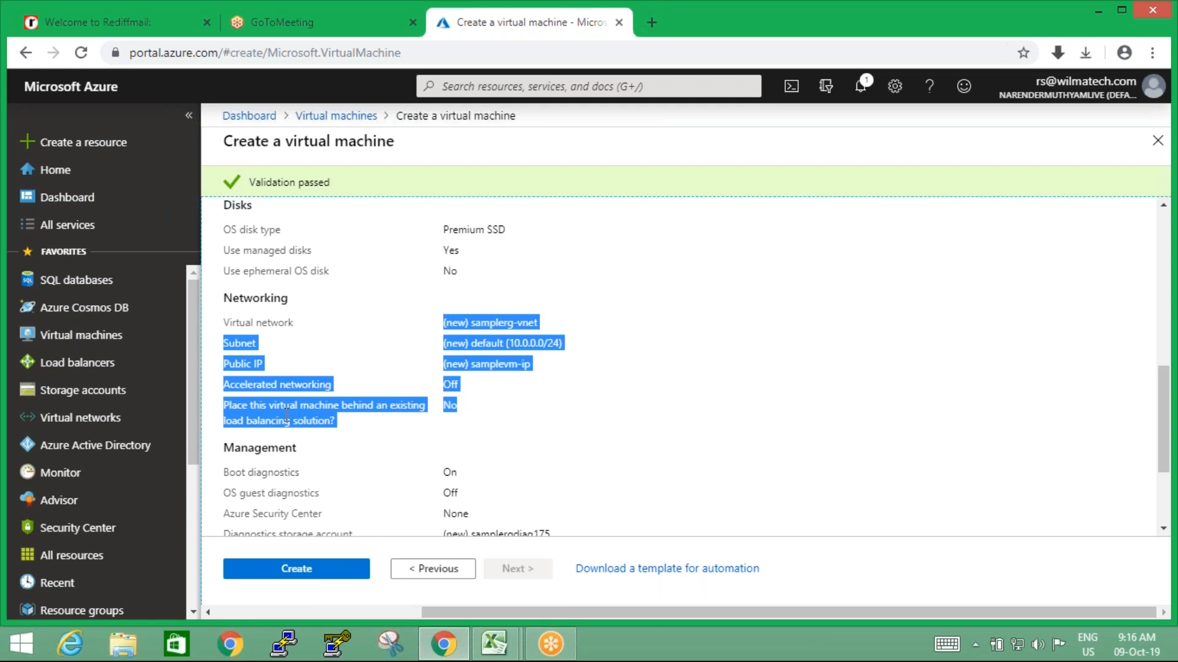
left_click(517, 386)
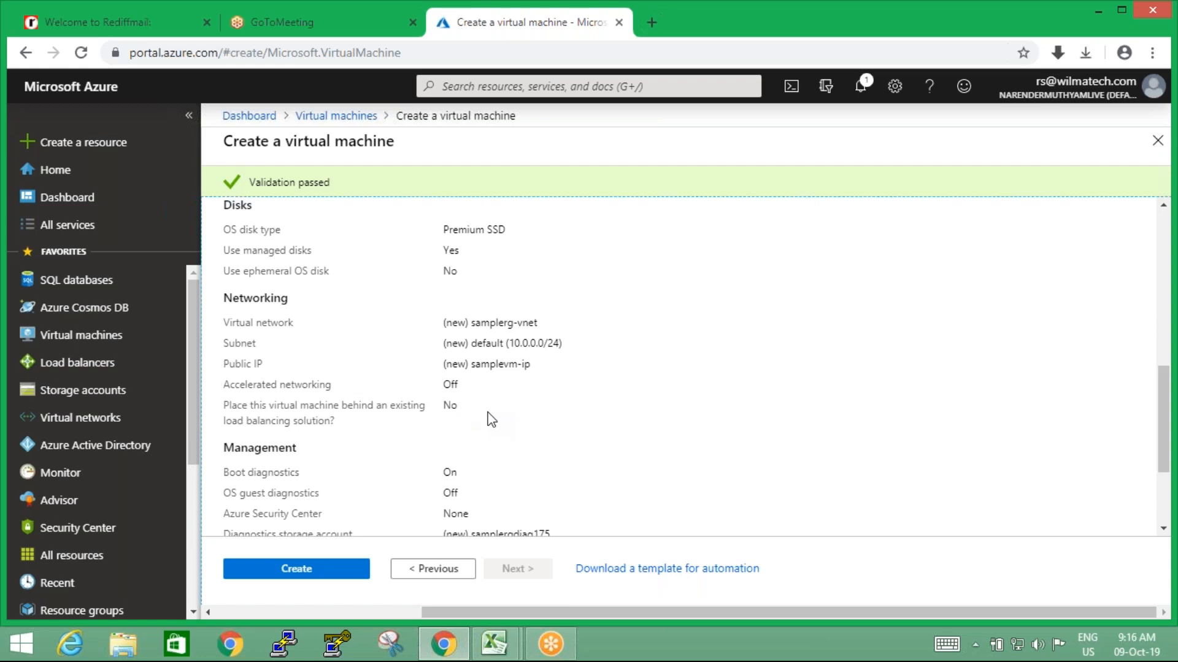
left_click_drag(1167, 455, 1165, 505)
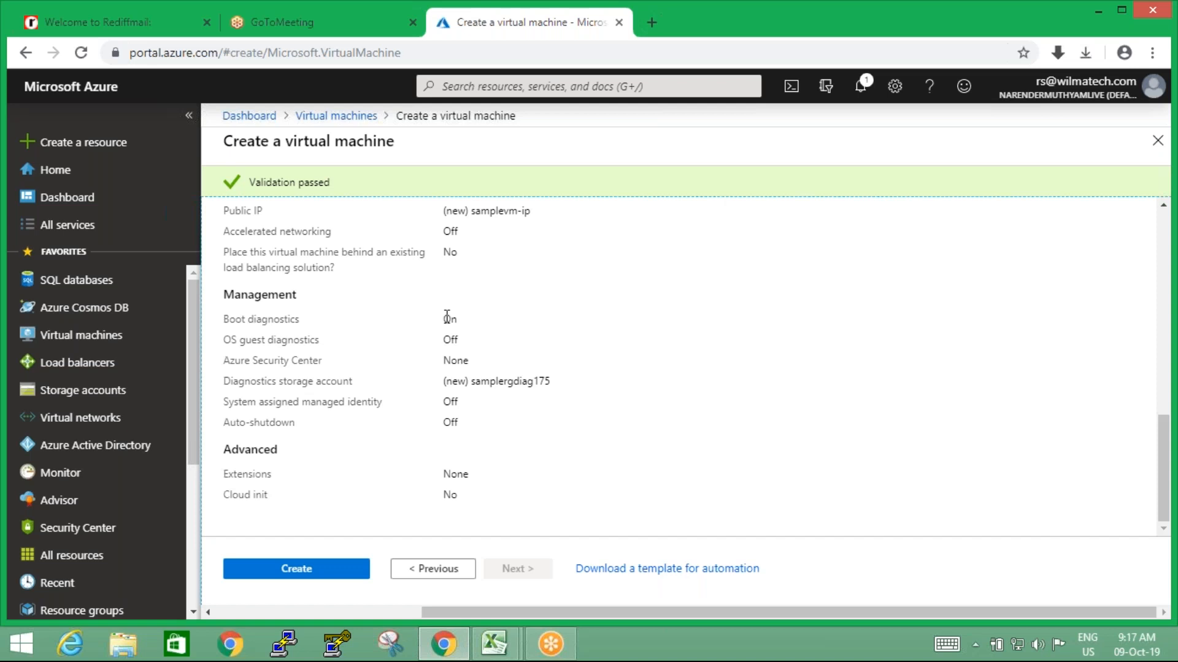
left_click_drag(447, 316, 491, 459)
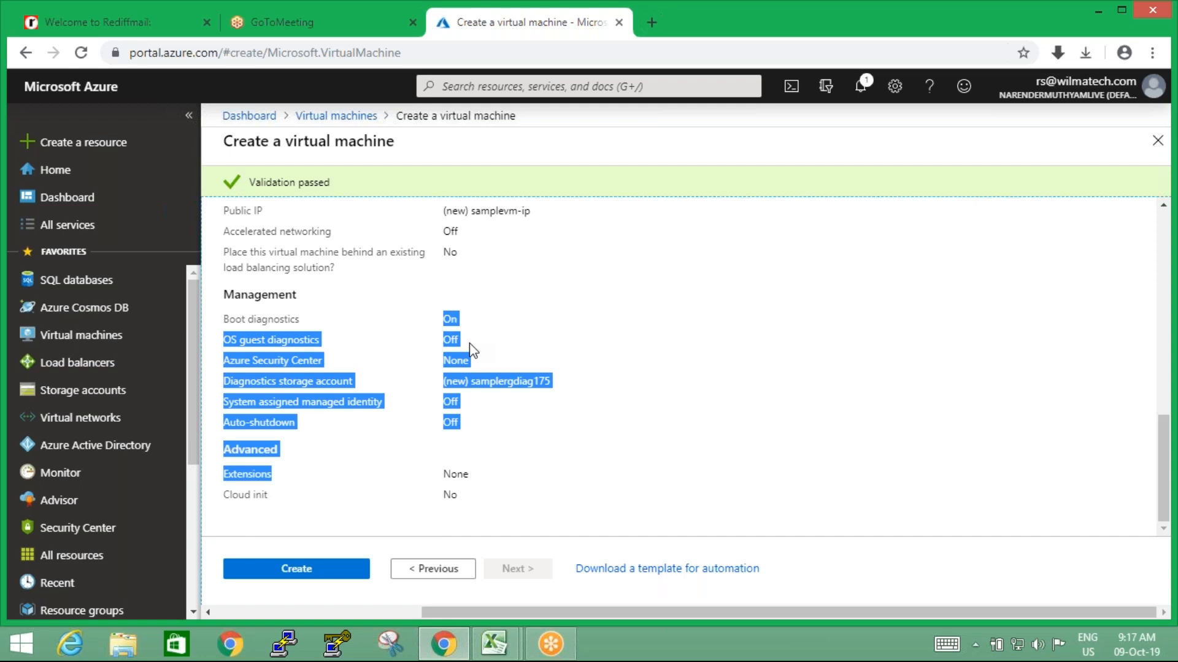
left_click(325, 576)
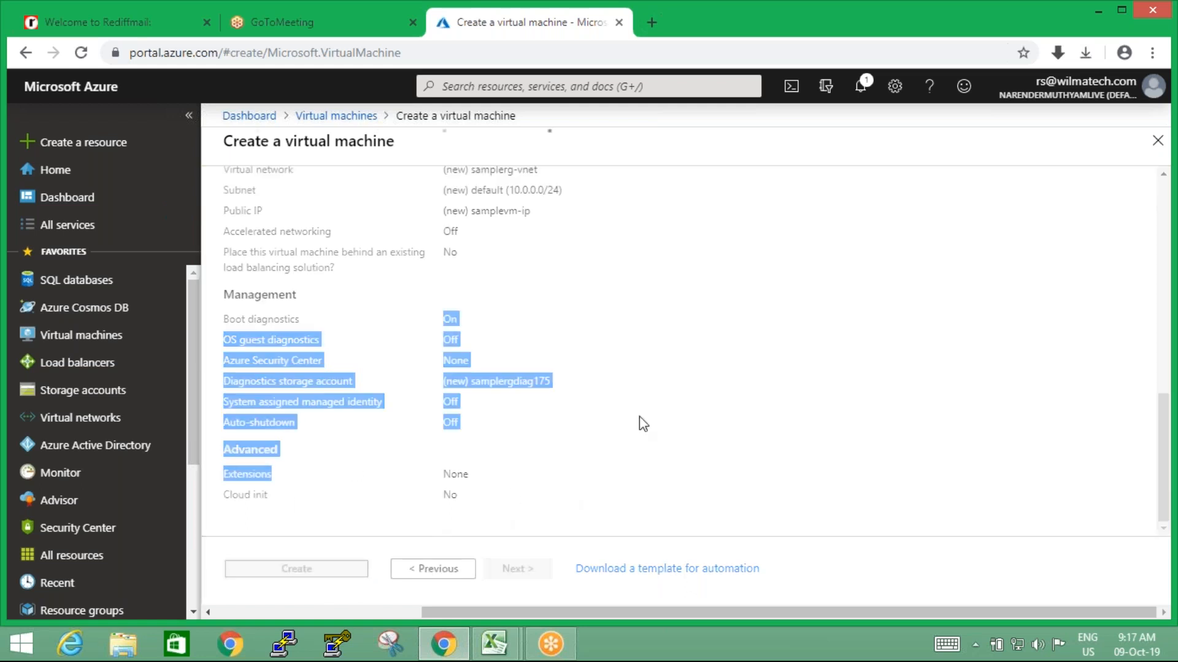
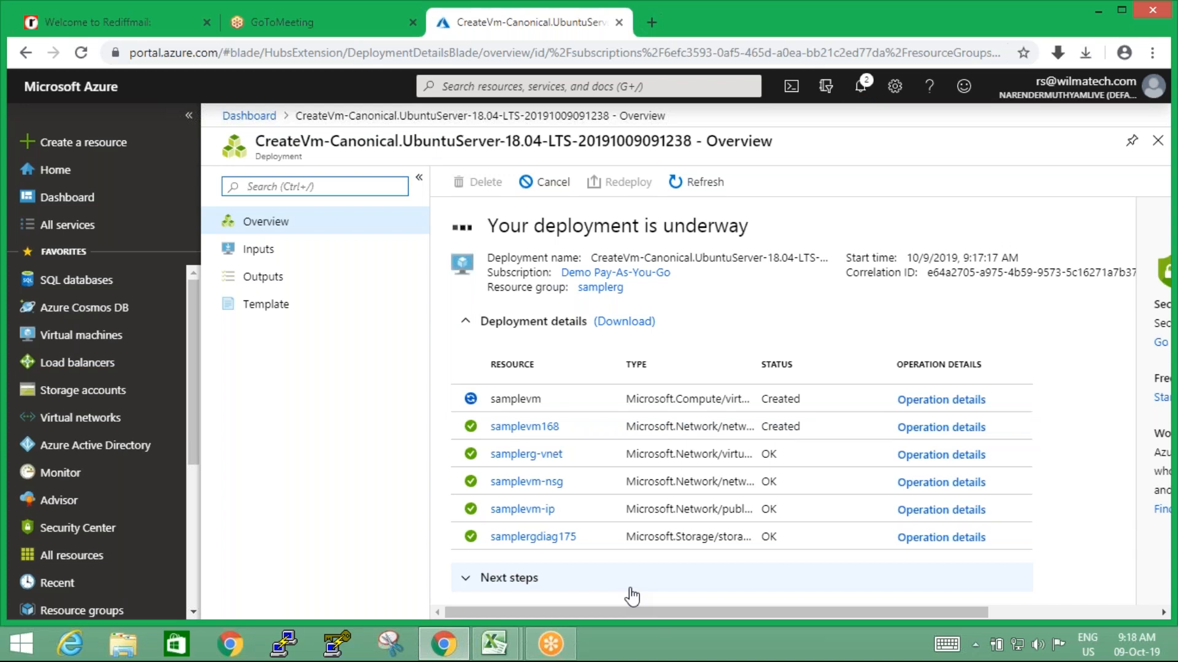
Pin the newly deployed virtual machine to the dashboard and open the dashboard
left_click(1023, 22)
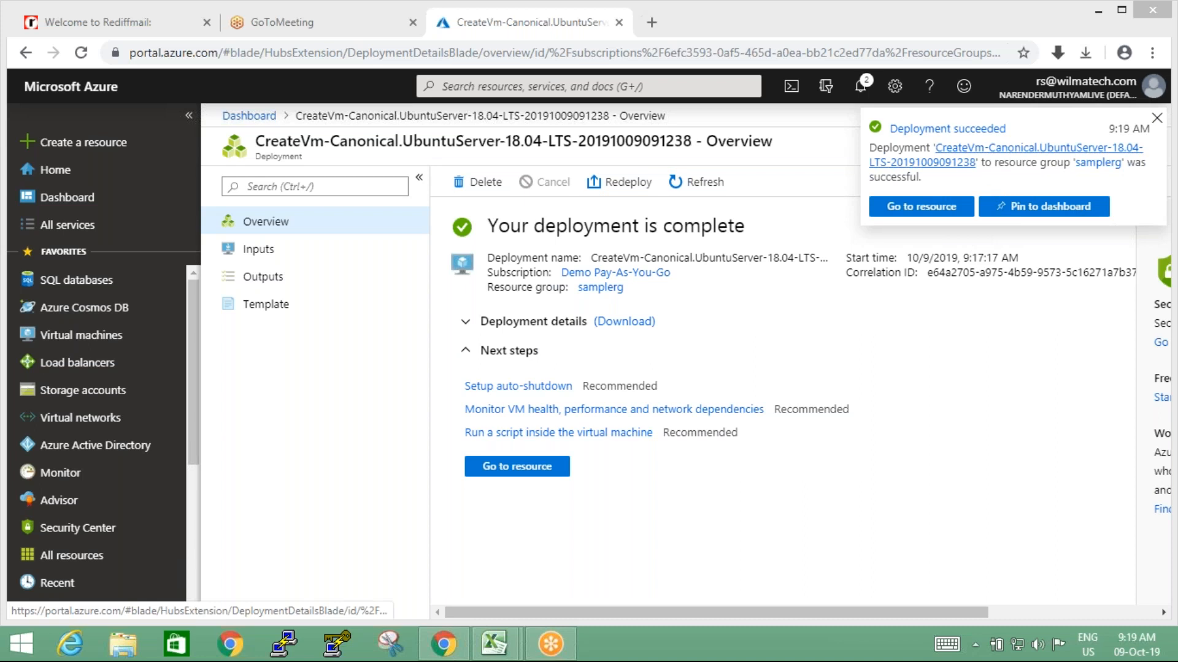
left_click(1049, 207)
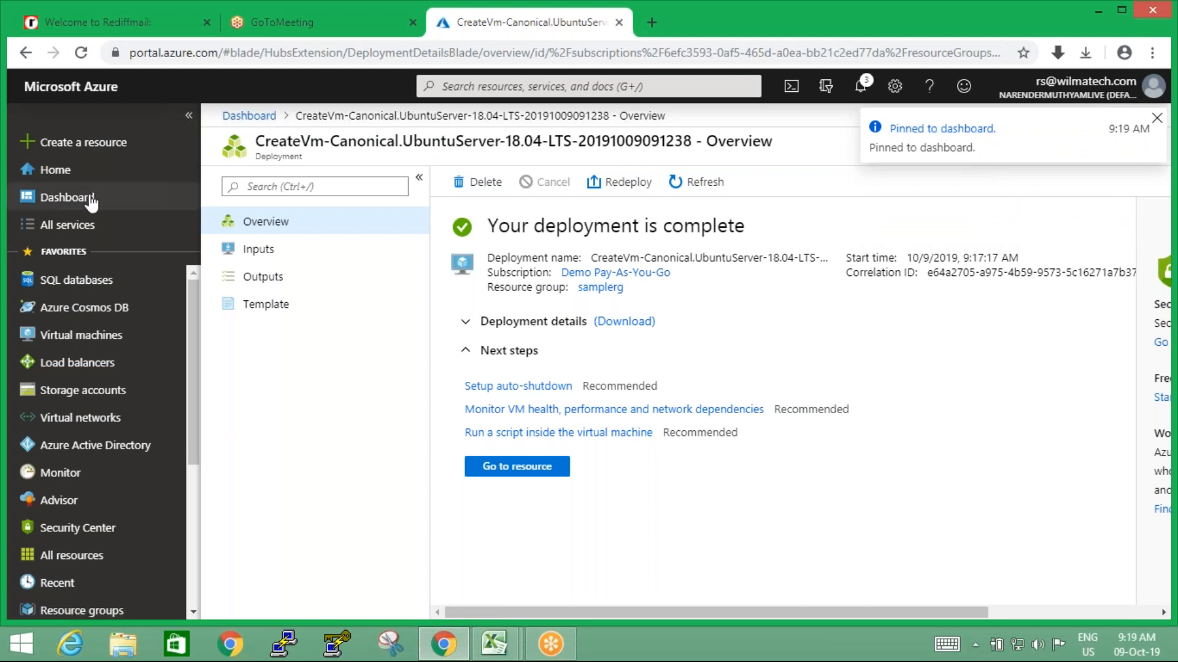
left_click(70, 200)
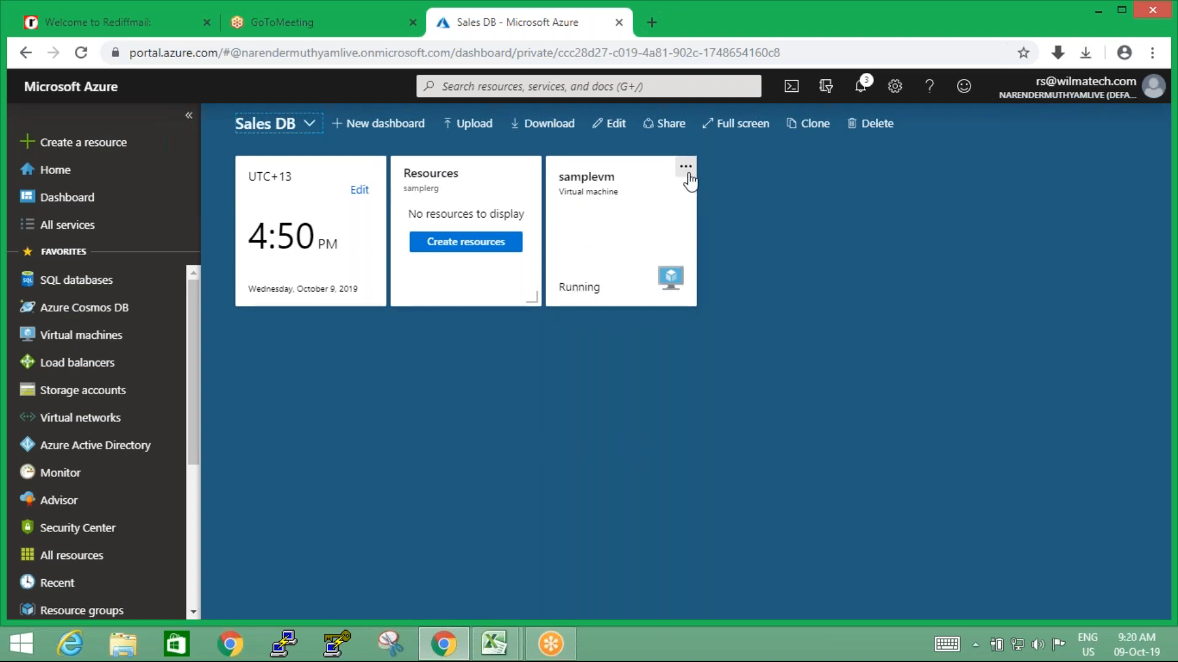
Open samplevm from its dashboard tile, add the tag Environment with the value Production, and save it
left_click(579, 299)
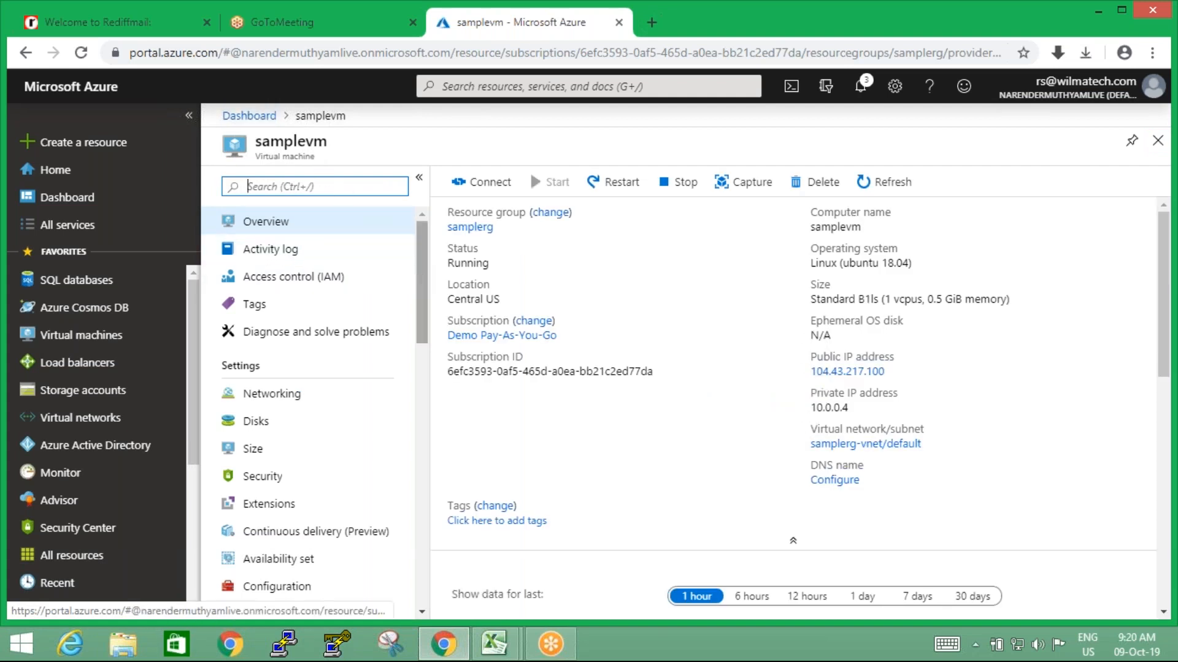
left_click_drag(423, 281, 434, 250)
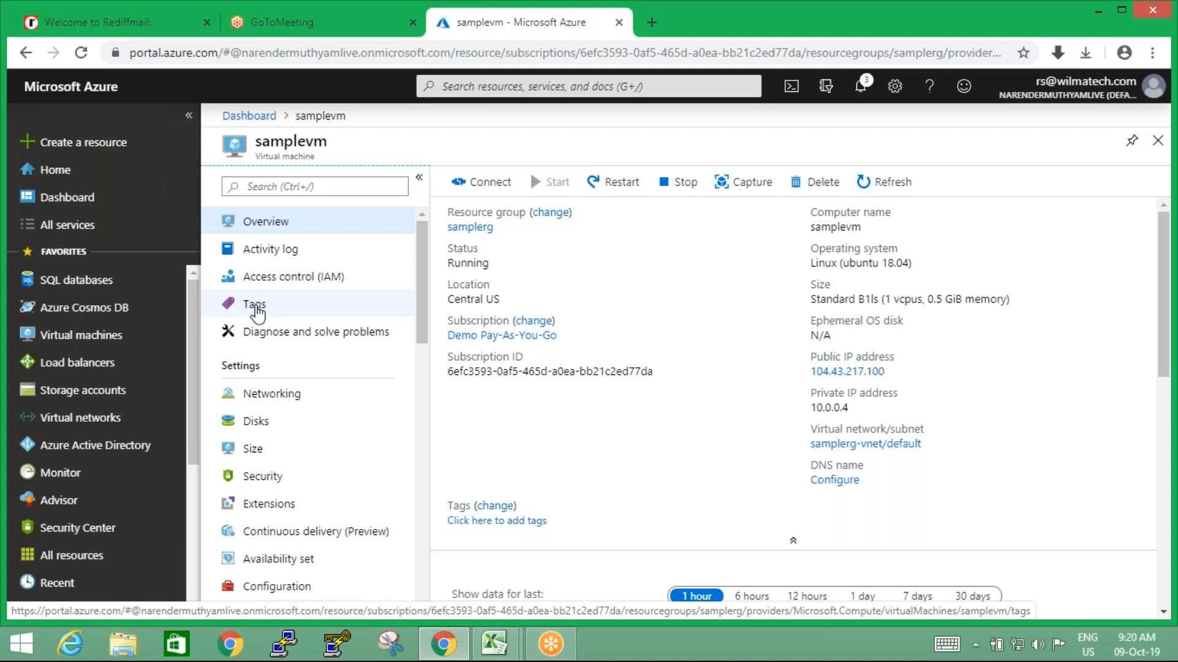
left_click(255, 307)
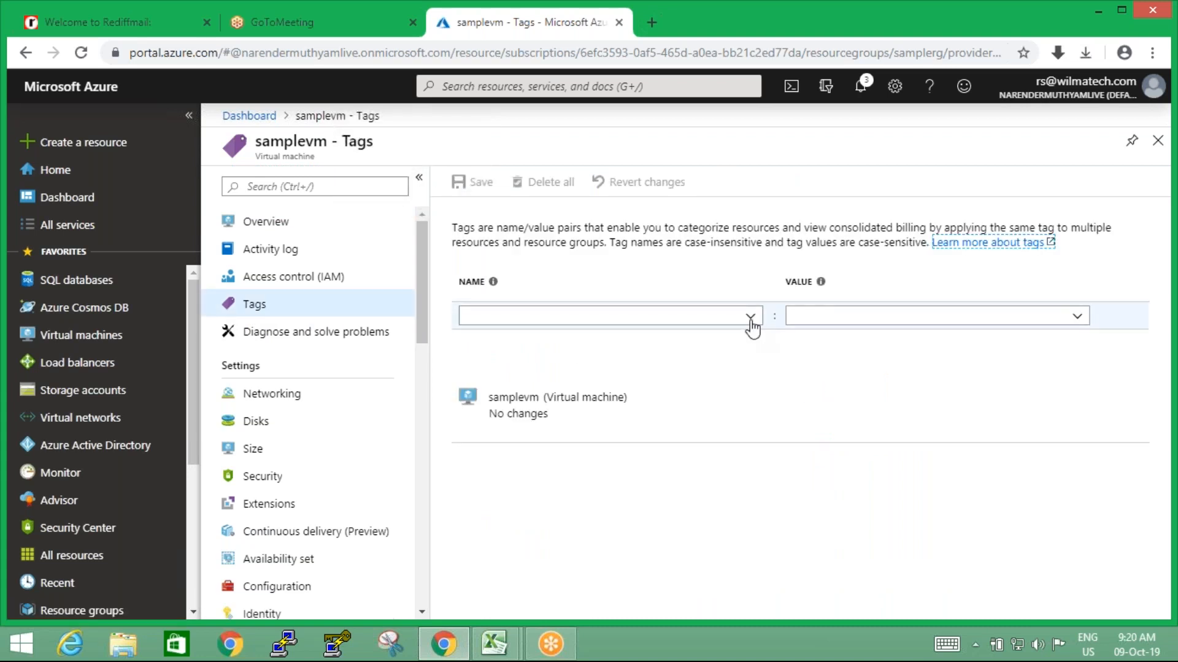
left_click(750, 317)
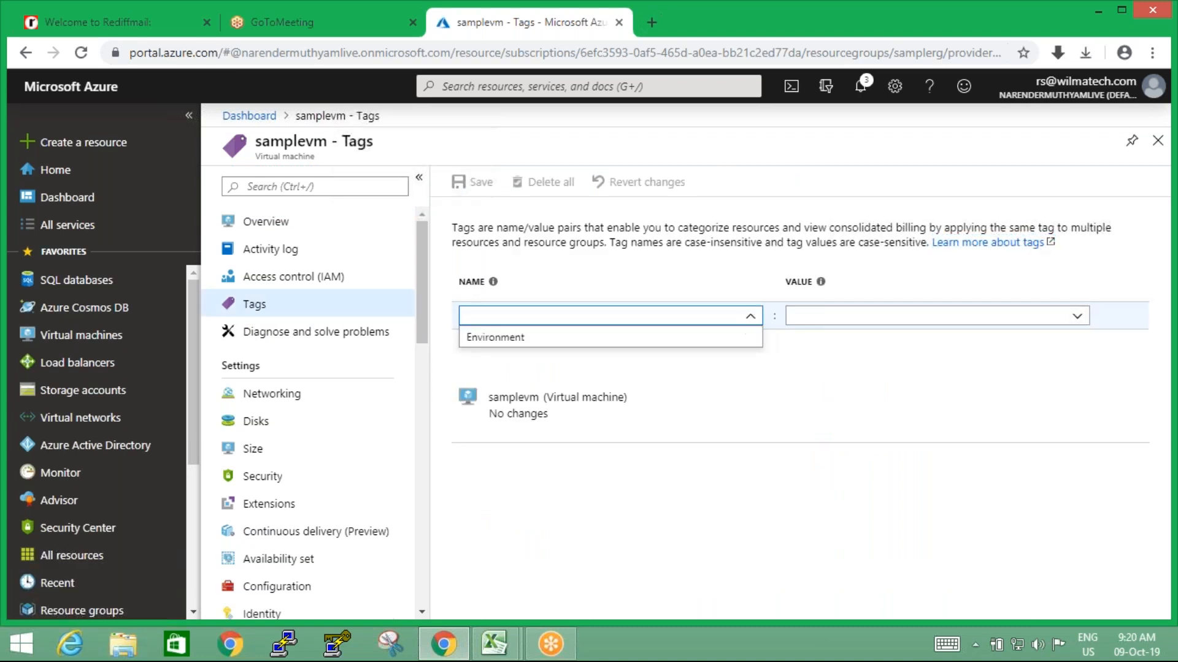
left_click(484, 339)
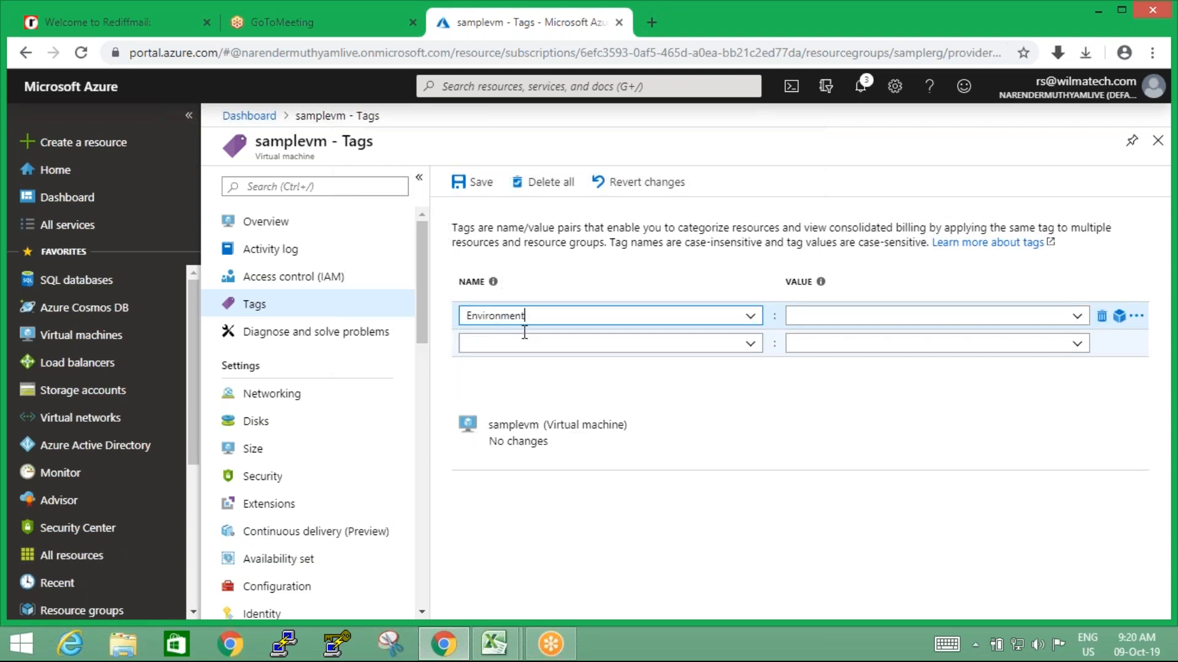
left_click(1001, 330)
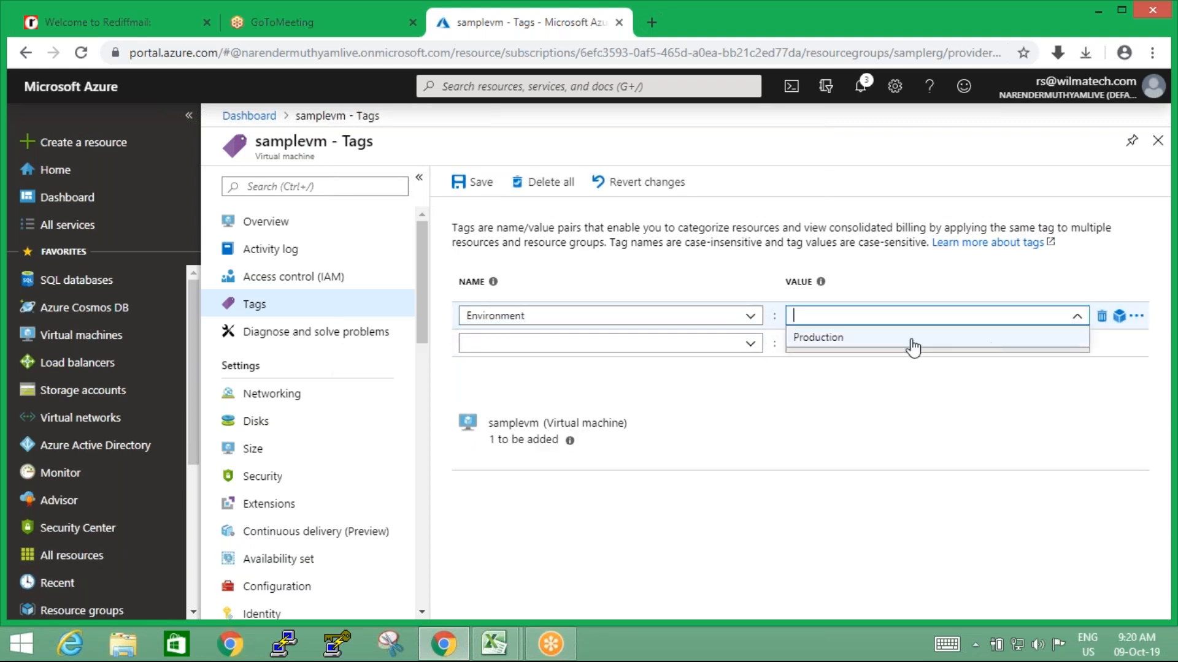
left_click(831, 343)
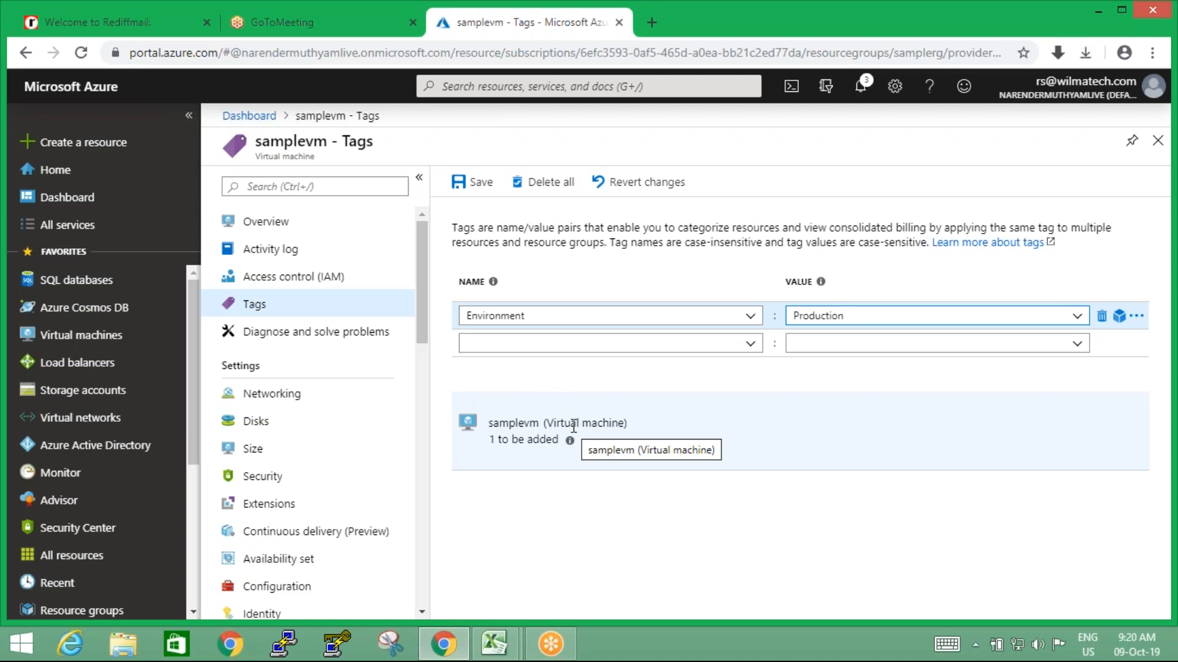
left_click(482, 193)
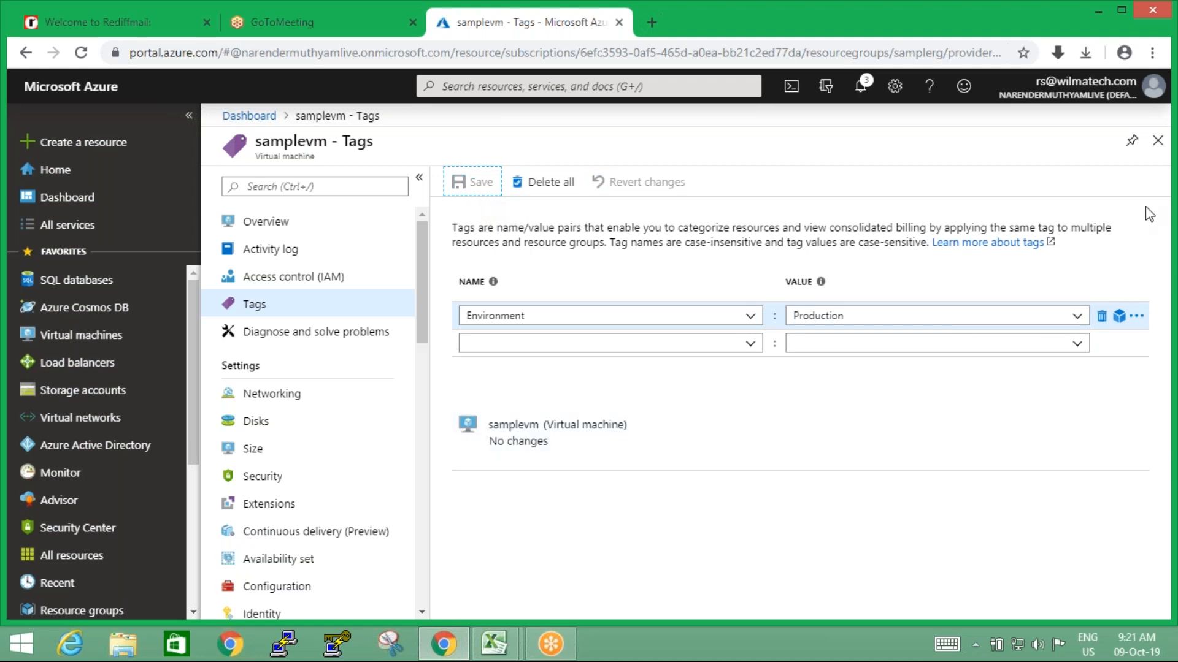
Close the tags page, reopen samplevm from the dashboard to check its saved tags, and return to its overview
left_click(1157, 142)
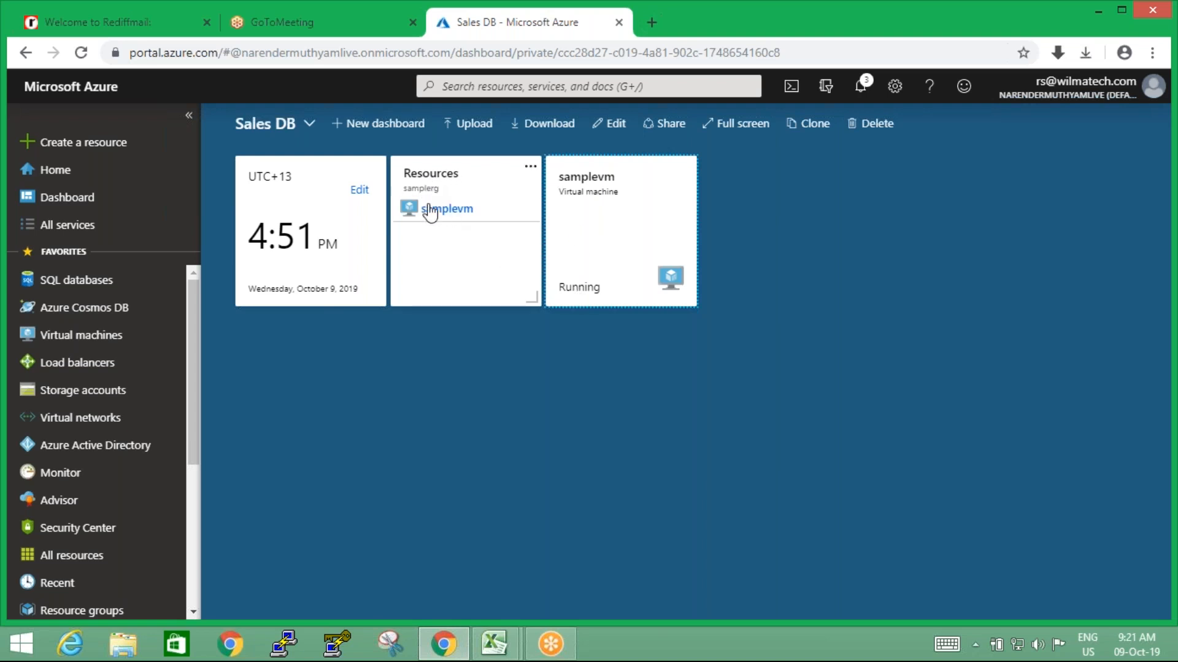
left_click(594, 297)
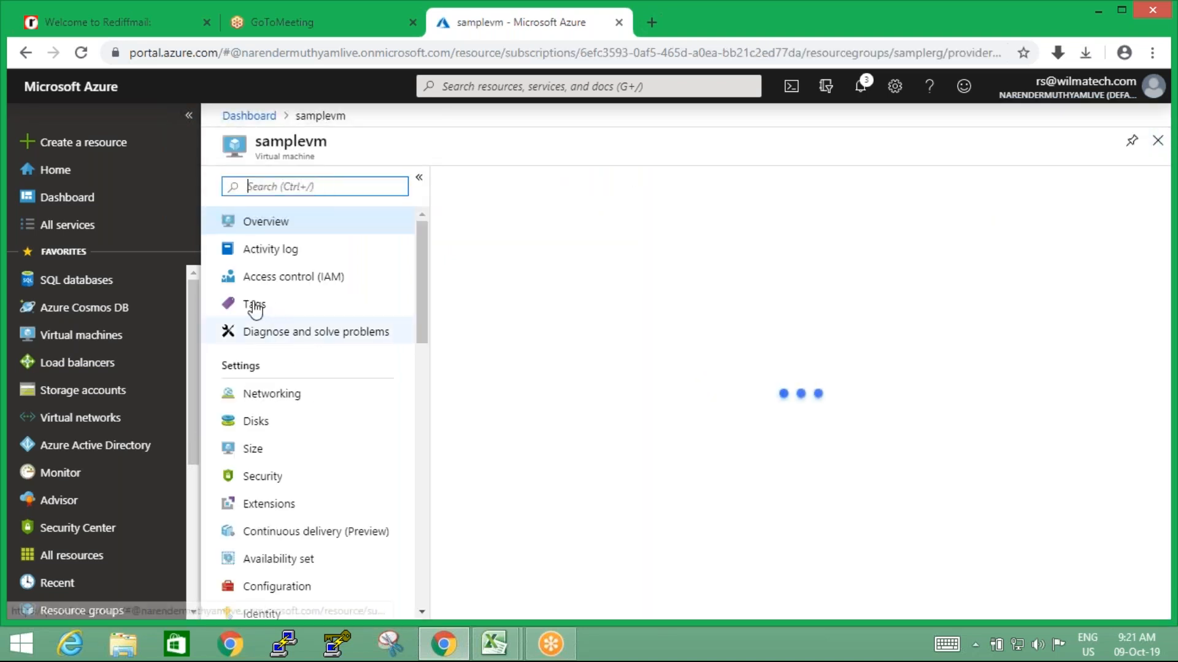
left_click(257, 307)
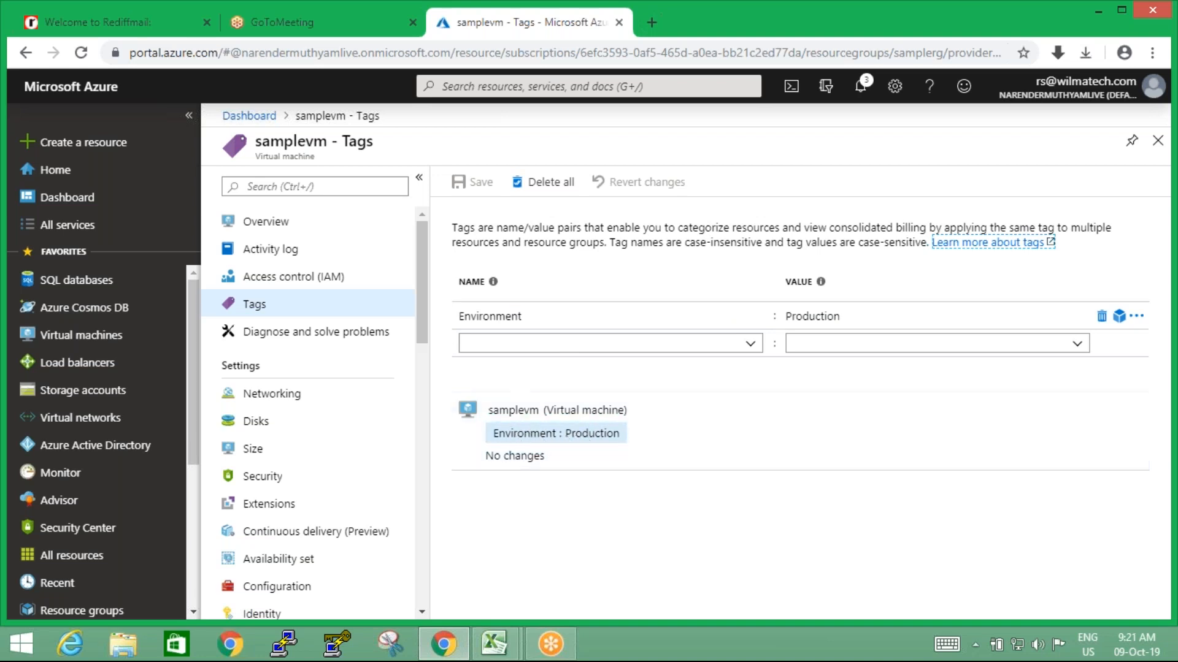
left_click(270, 224)
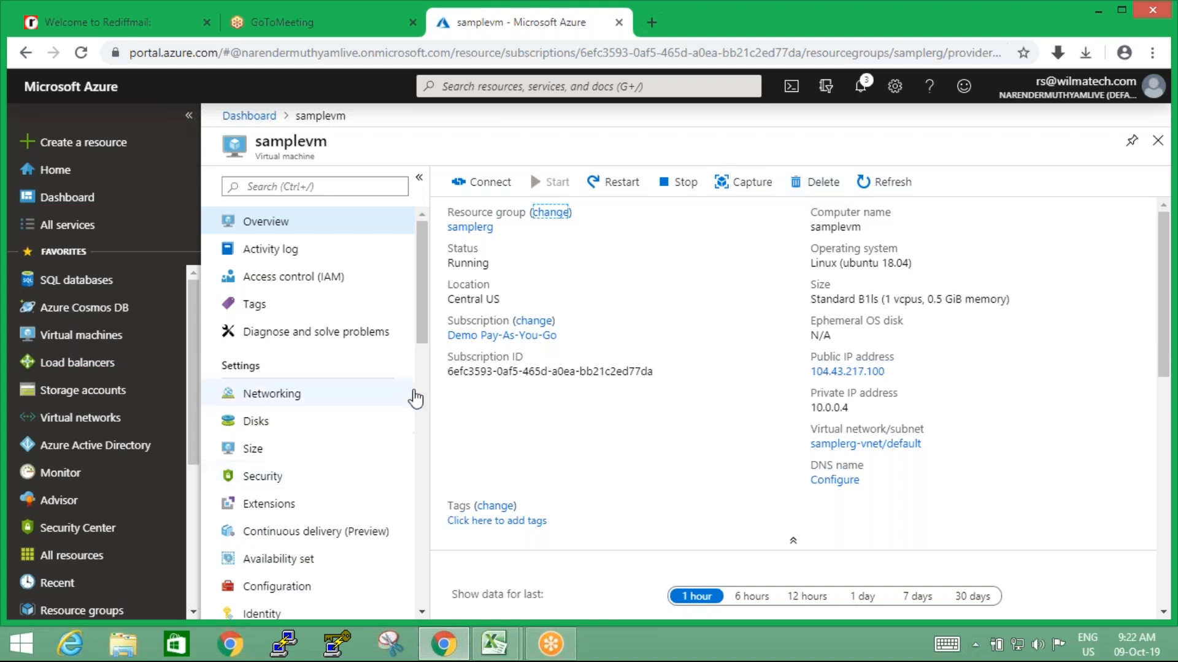
Open samplevm's locks and examine the lock name, type, scope and notes columns
left_click_drag(421, 338, 423, 343)
scroll(307, 380, "down", 5)
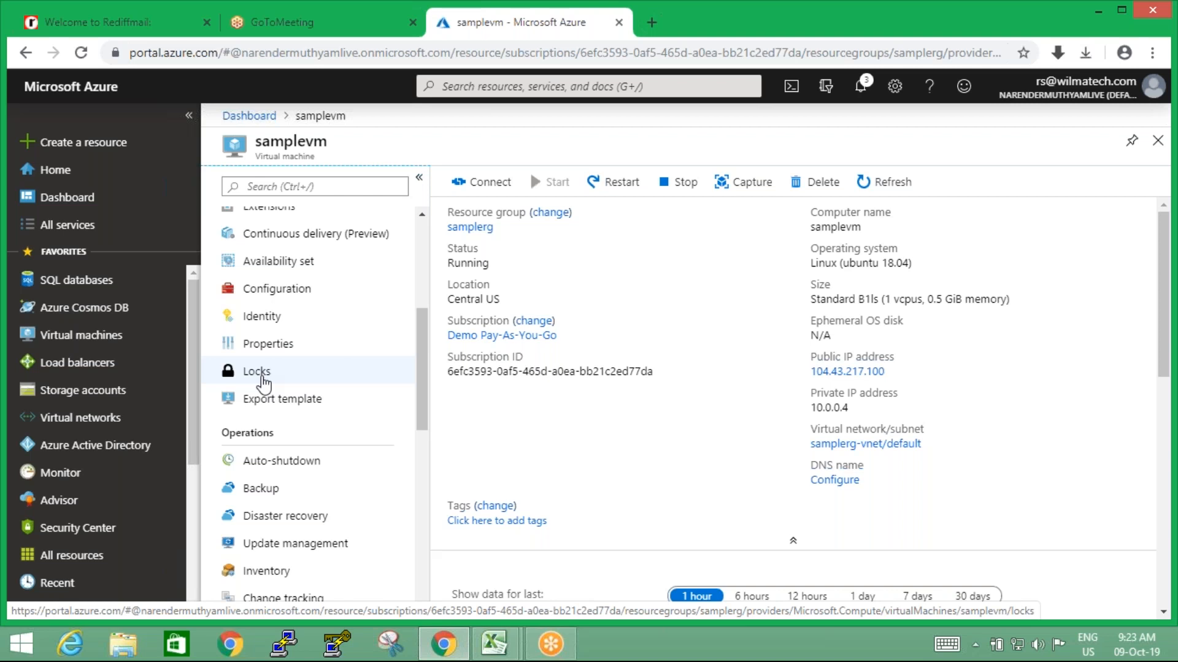
left_click(263, 380)
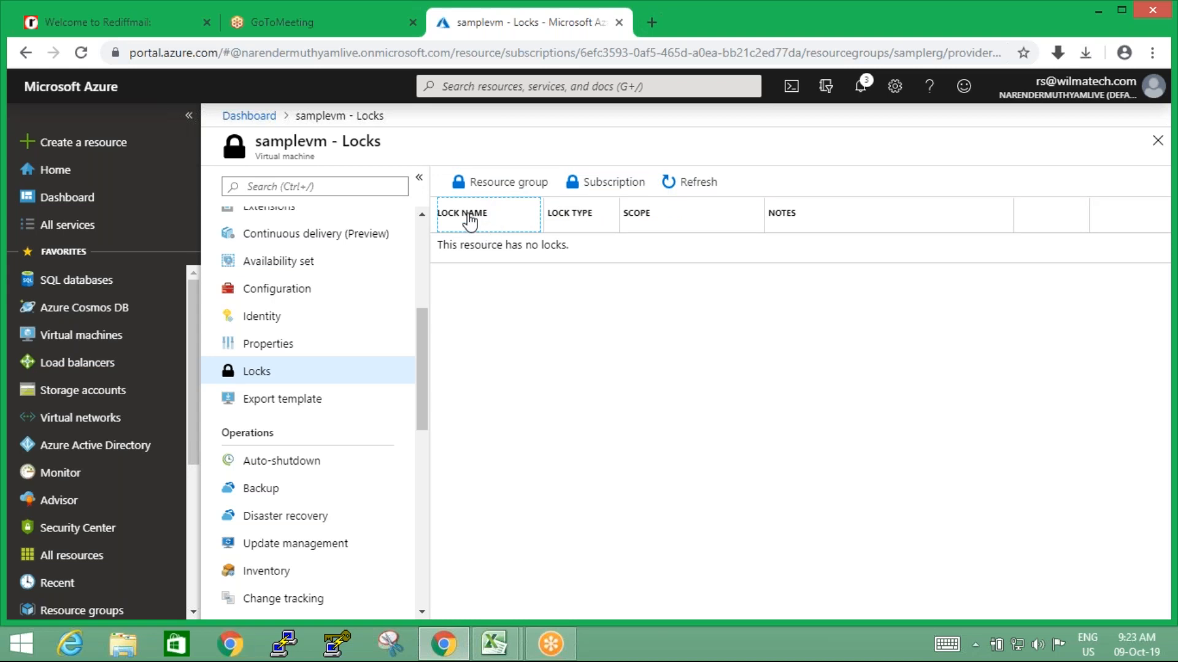
left_click(573, 224)
left_click(661, 232)
left_click(806, 232)
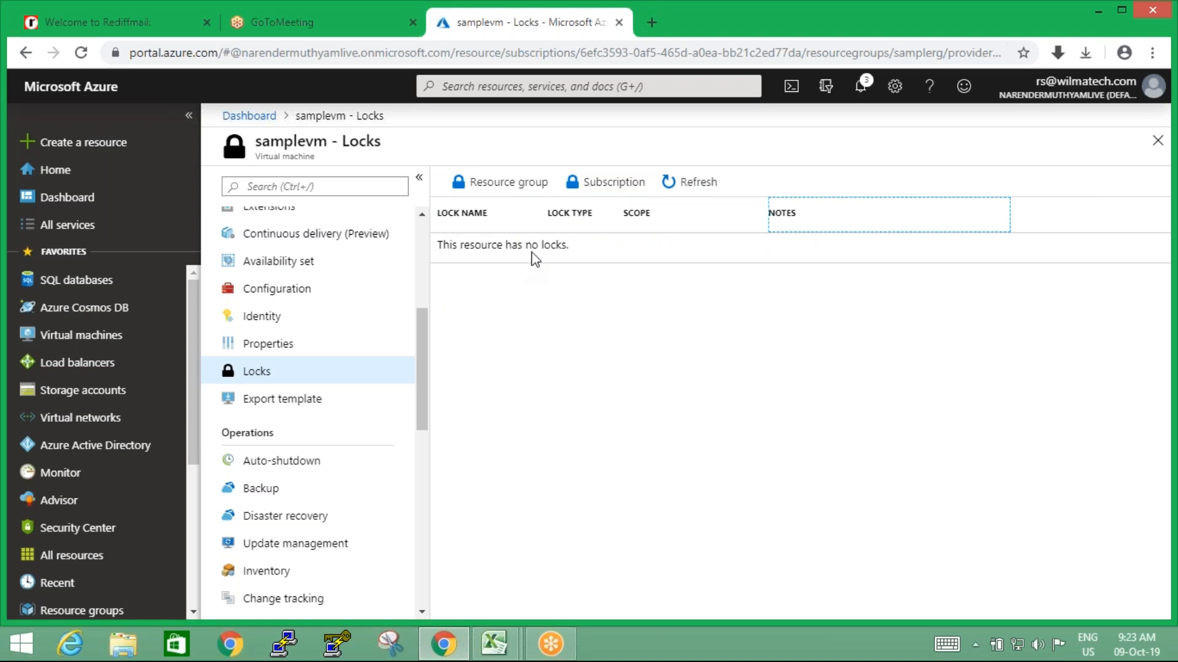
Check the locks at resource group and subscription level, and return to samplevm's own locks
left_click(512, 186)
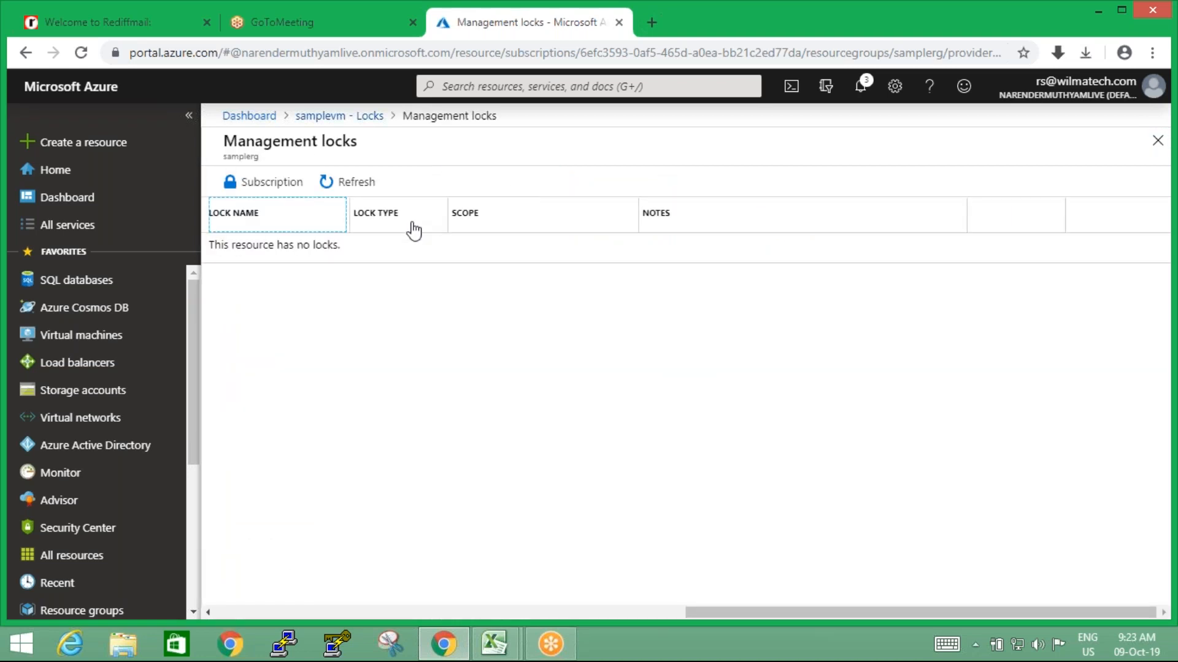
left_click(272, 195)
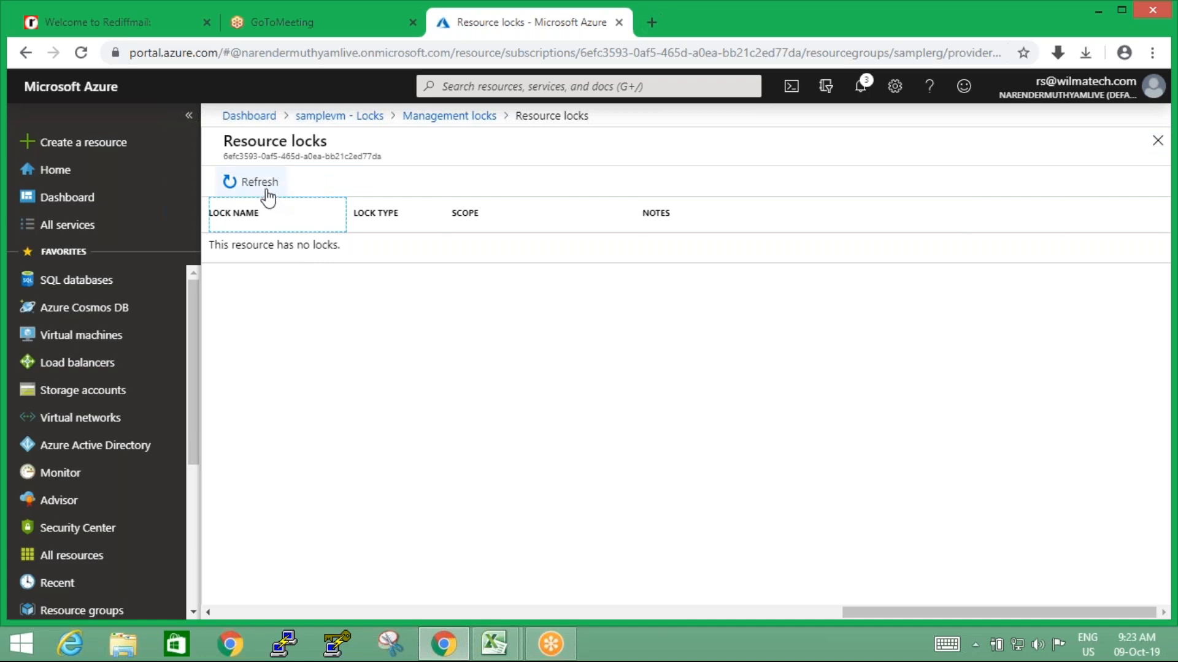
left_click(436, 119)
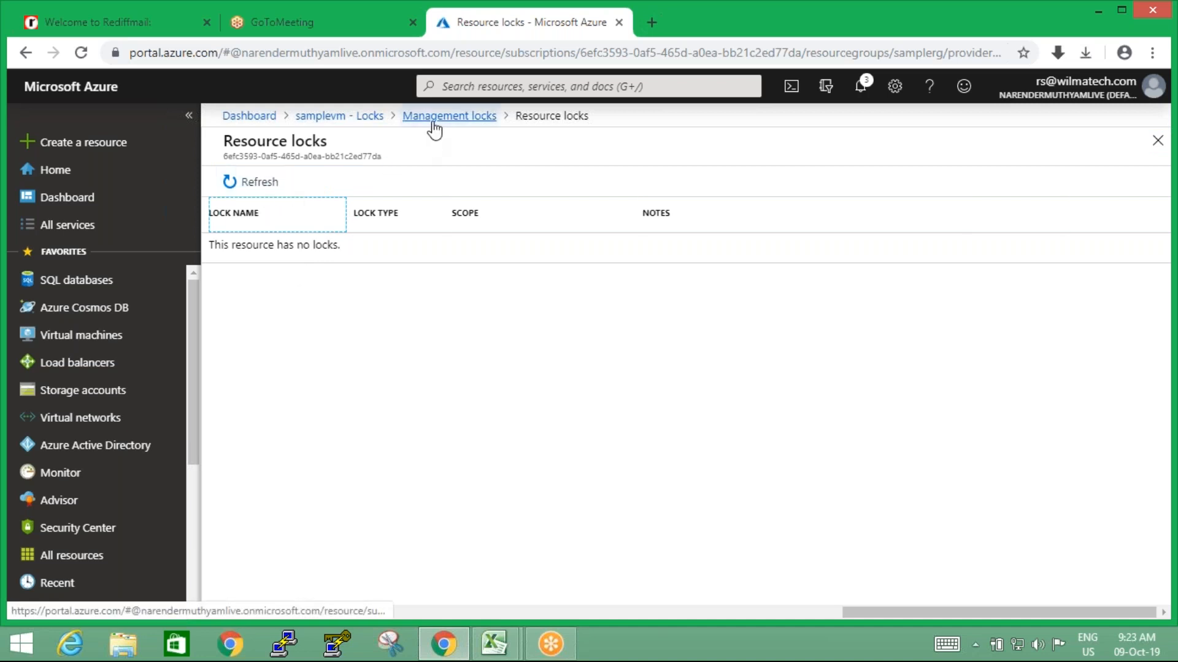
left_click(352, 123)
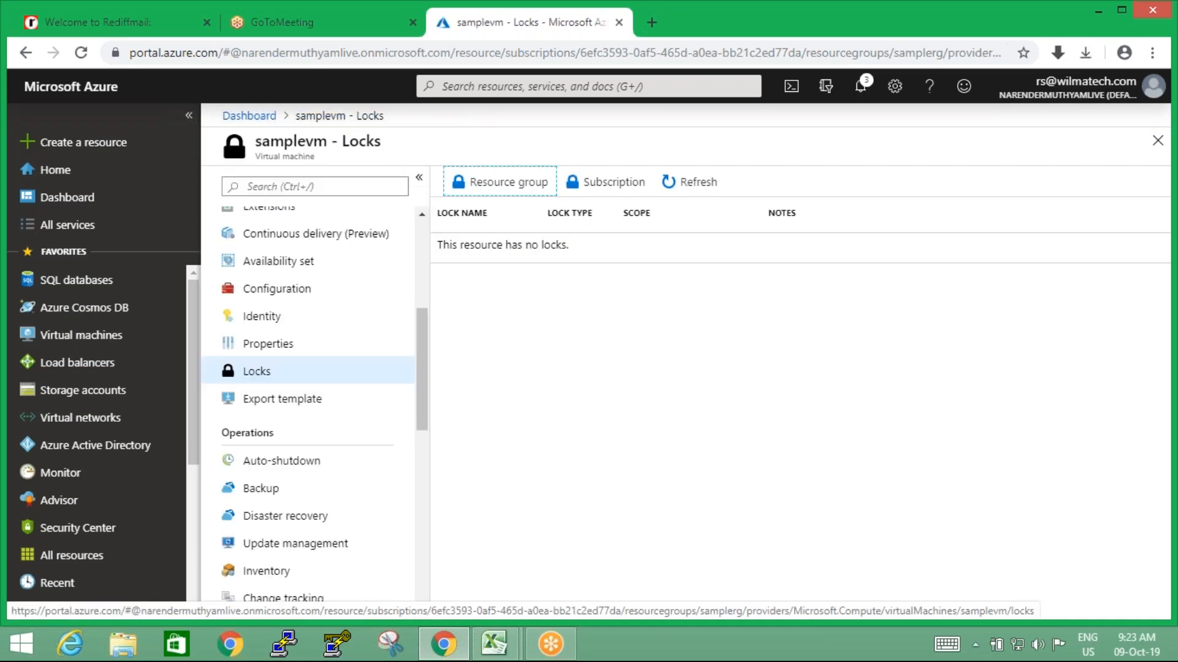
left_click(503, 187)
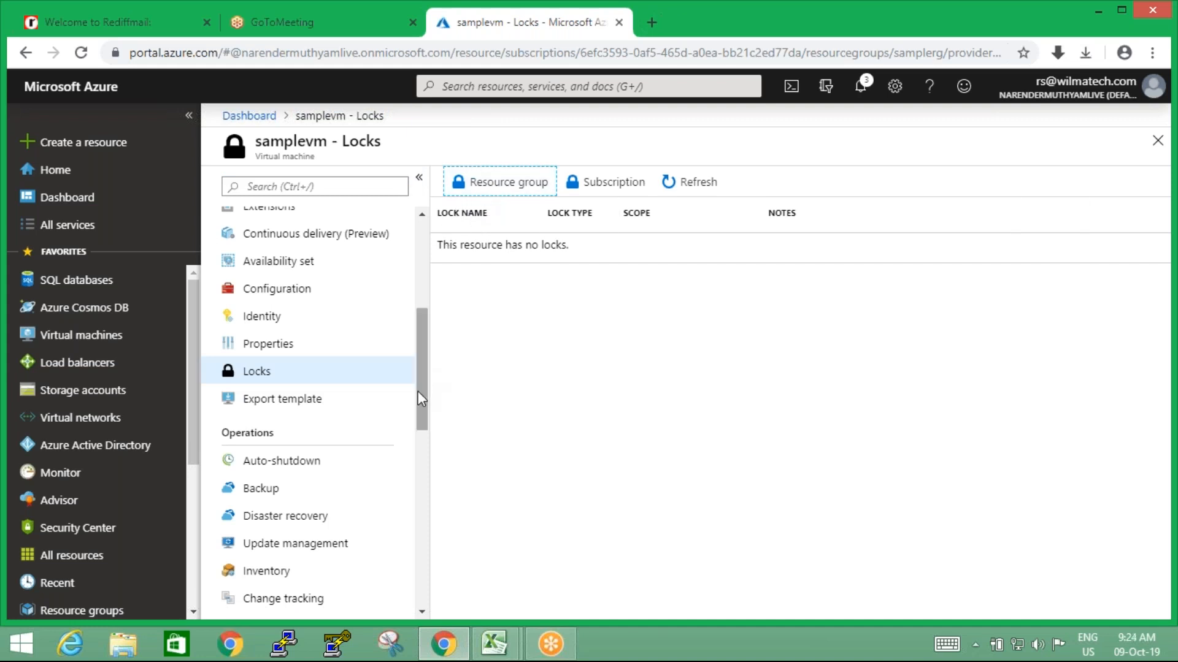
Look through samplevm's locks and the other available settings, and go back to the virtual machine's overview
mouse_move(418, 392)
left_mouse_down()
mouse_move(427, 331)
mouse_move(421, 400)
left_mouse_up()
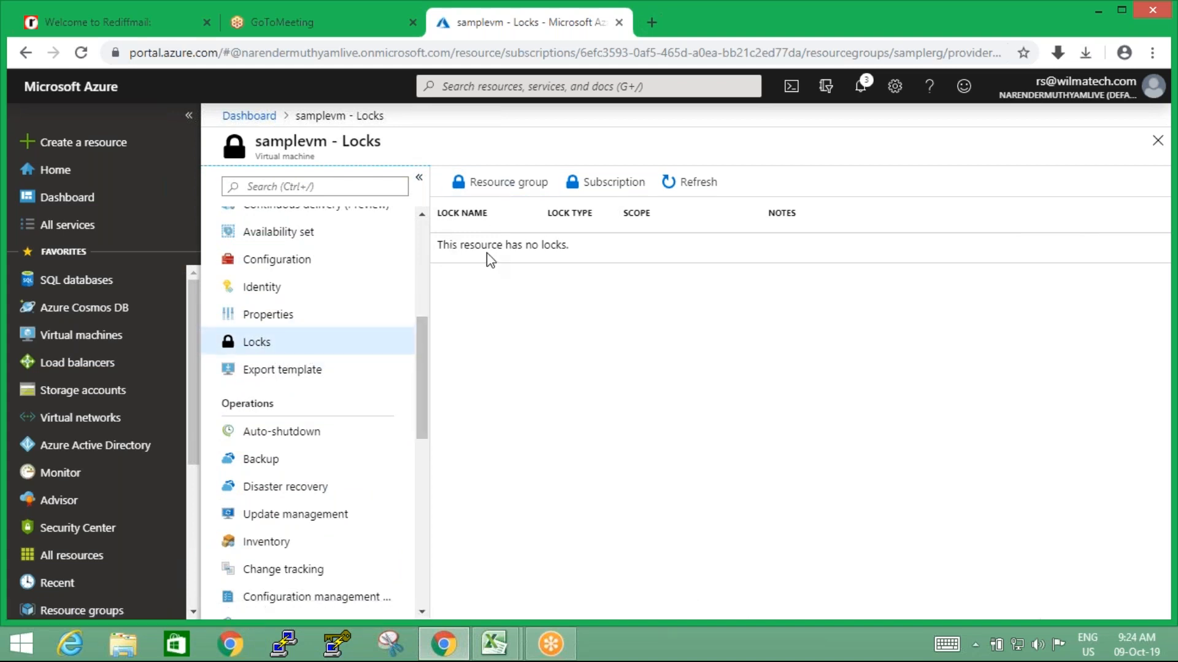
left_click(487, 227)
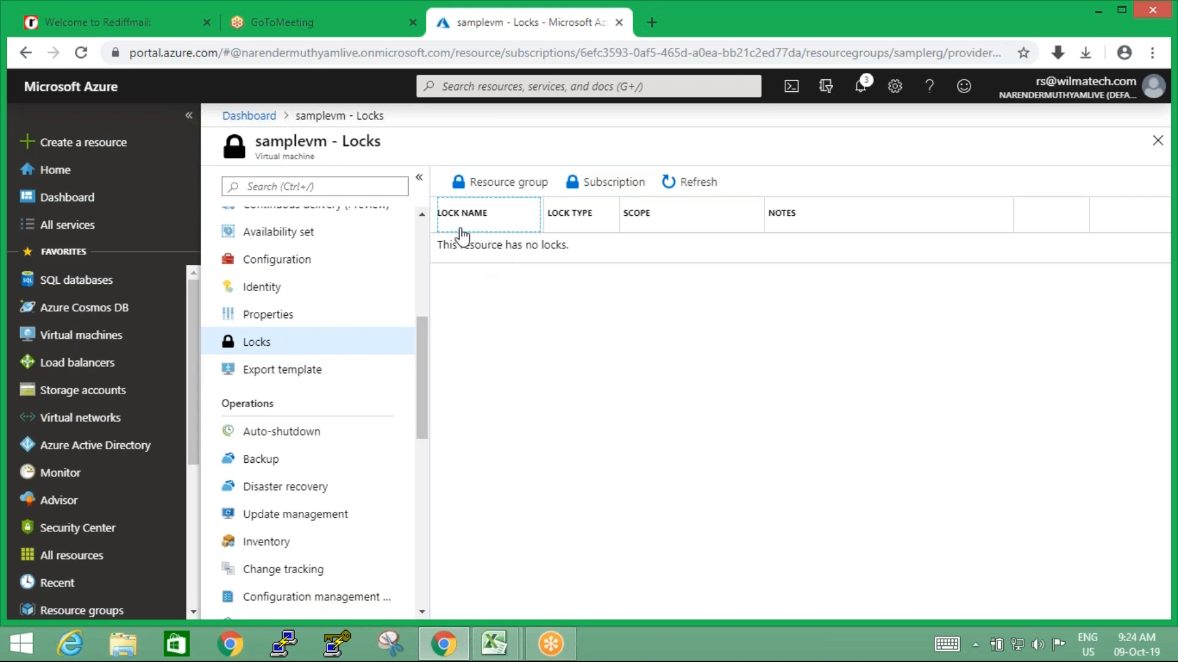
left_click_drag(422, 341, 425, 247)
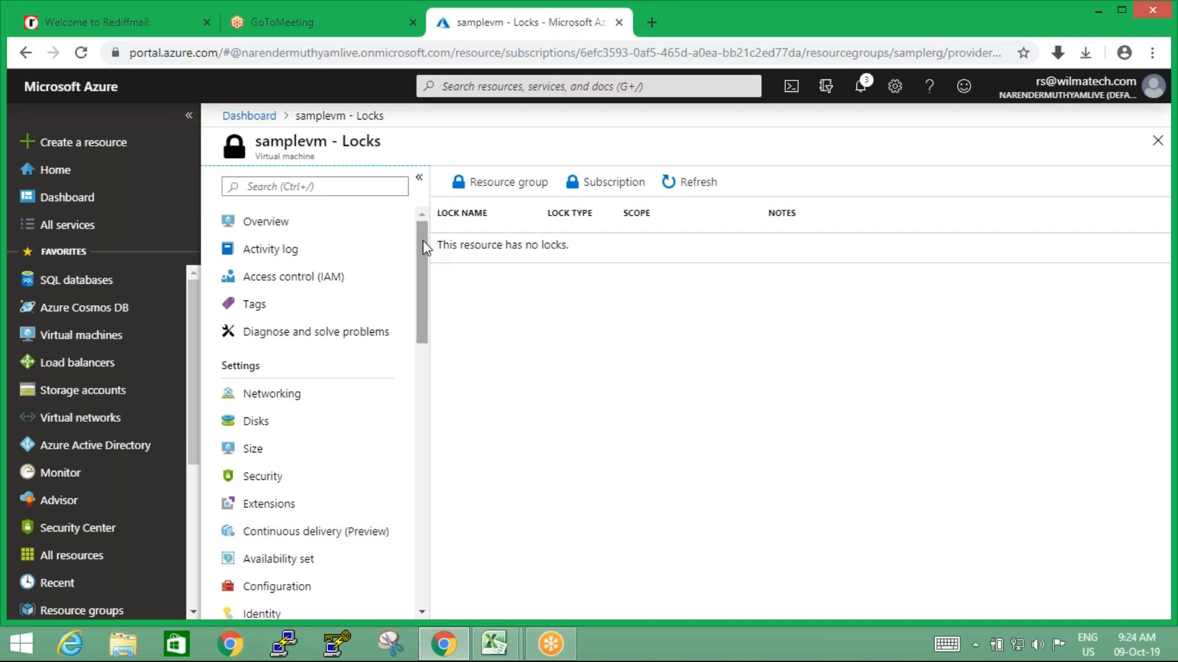
left_click_drag(423, 244, 426, 362)
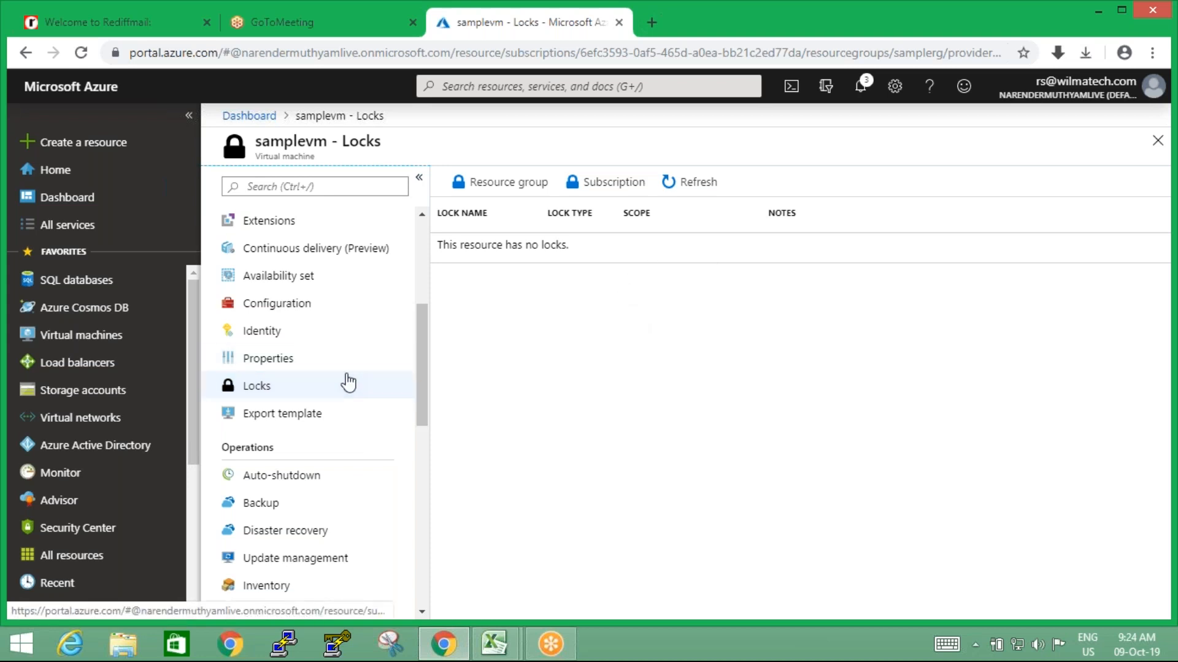
left_click_drag(424, 392, 420, 228)
left_click(325, 224)
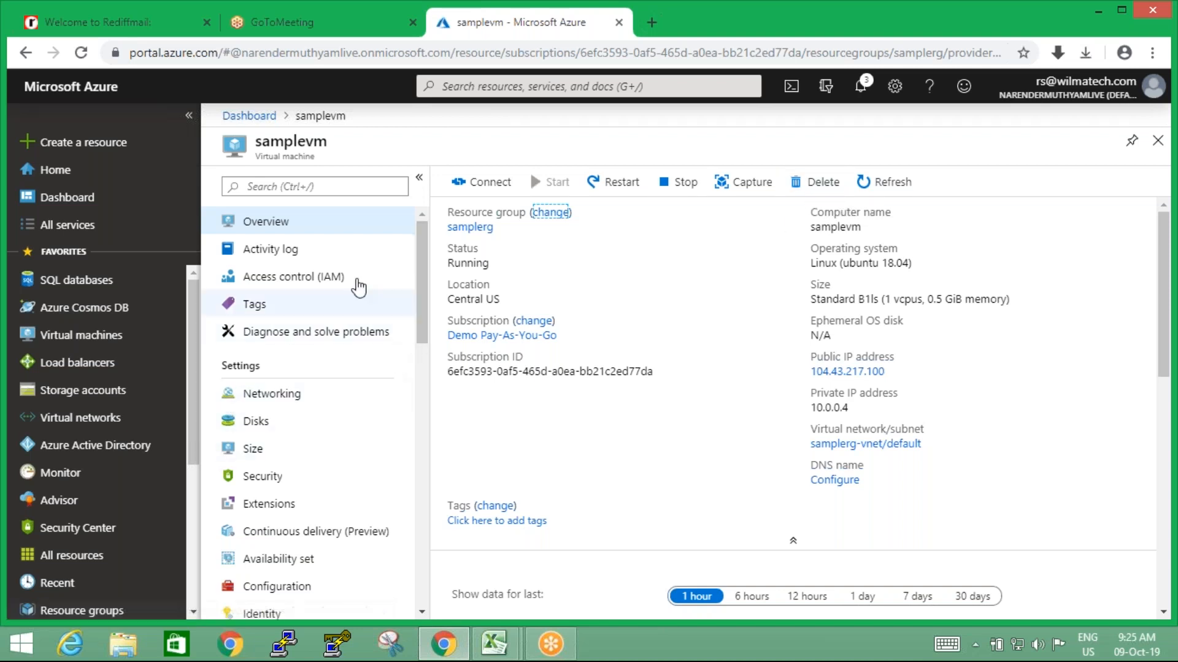
left_click(275, 230)
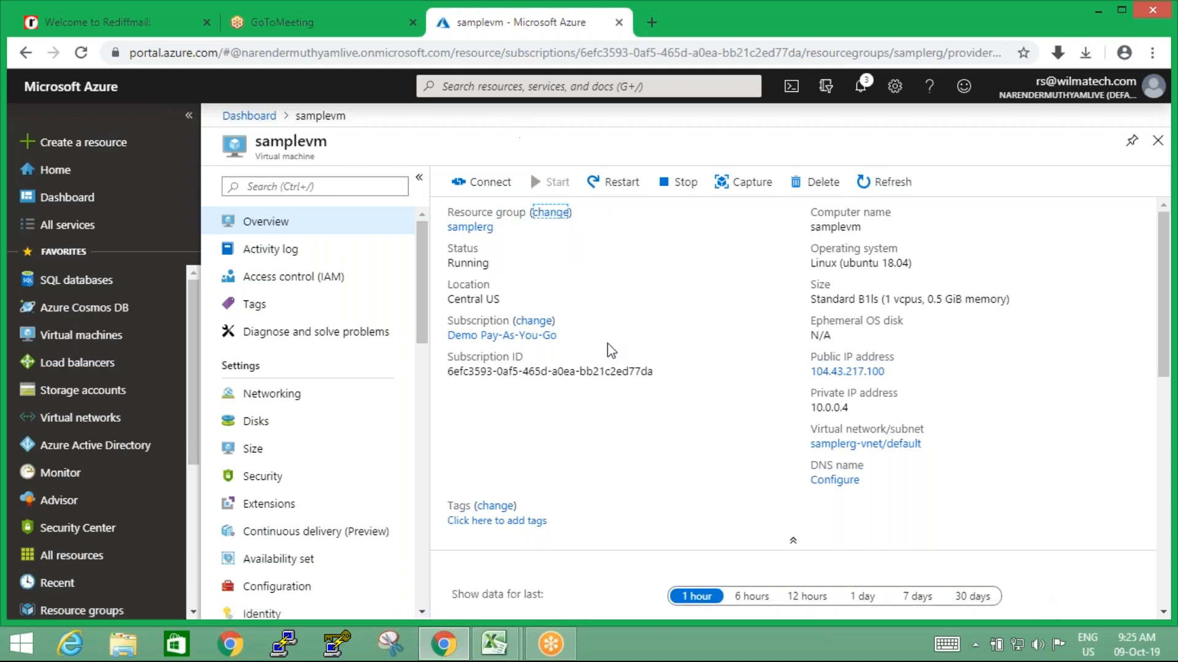
left_click_drag(421, 321, 505, 403)
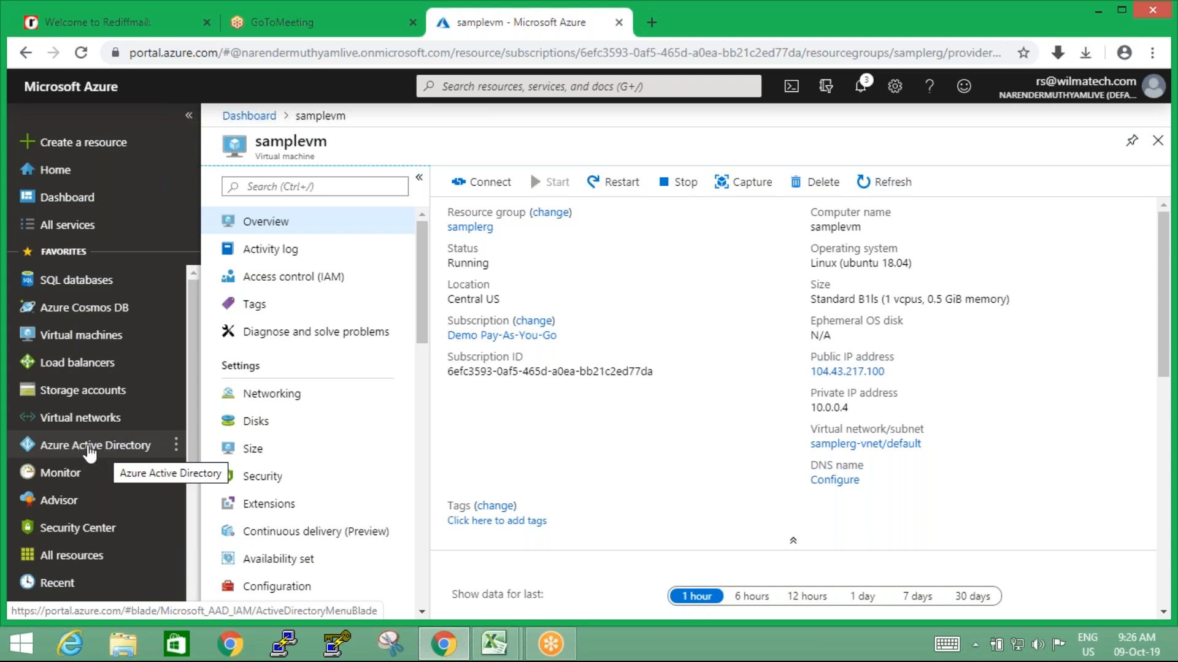
Open Azure Active Directory, view all users of the default directory, and return to the directory overview
left_click(90, 452)
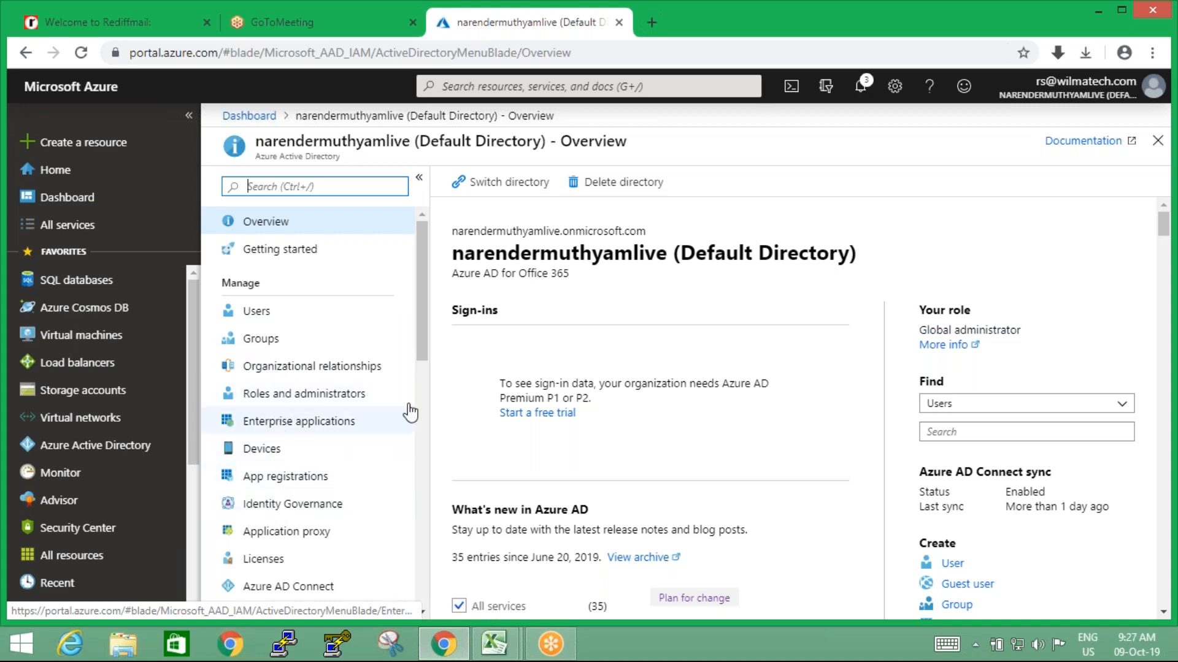
left_click_drag(420, 341, 421, 246)
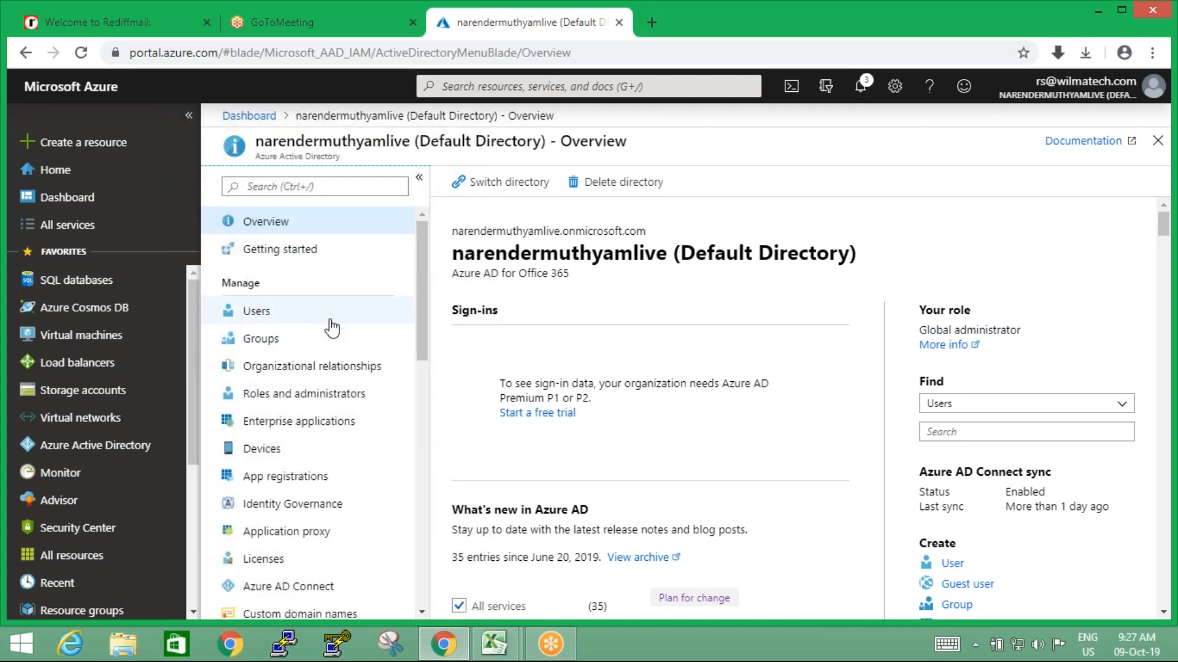
left_click(257, 313)
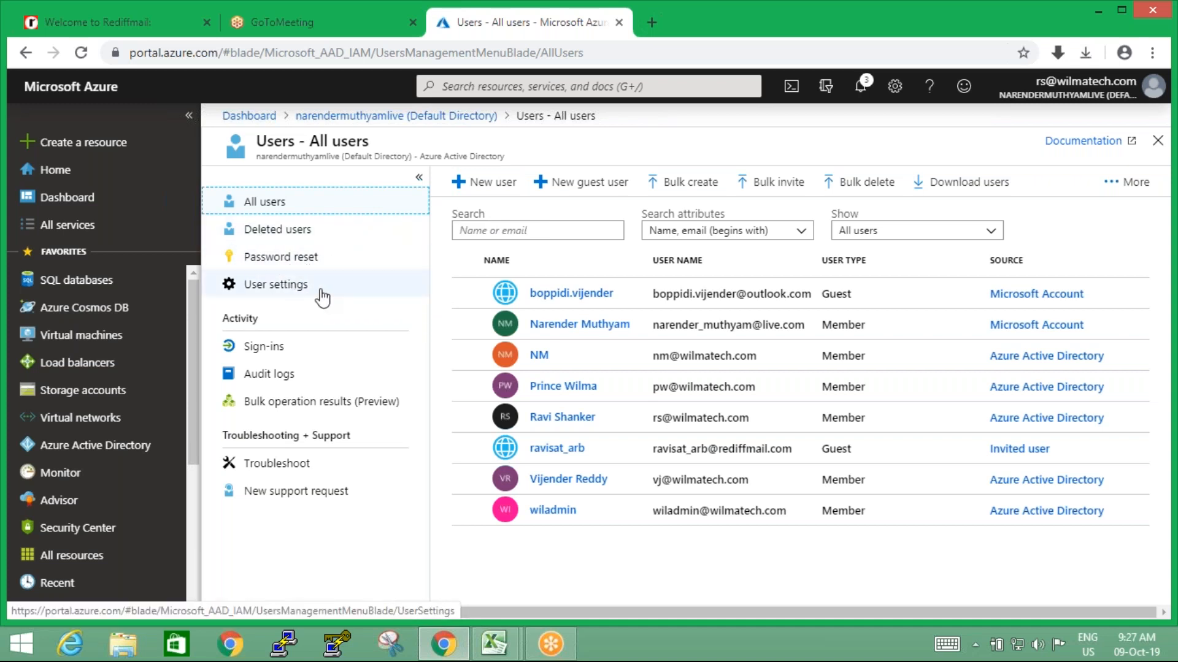
left_click(85, 451)
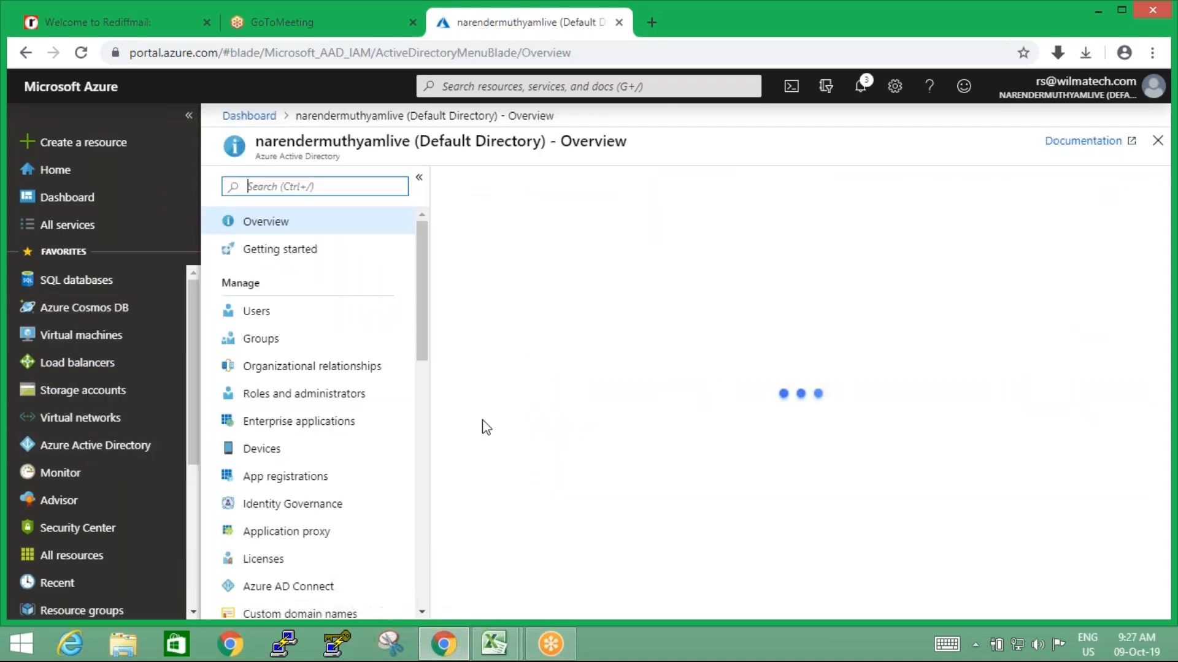
Open samplevm from the virtual machines list, view its access control (IAM) settings, and return to its overview
left_click(87, 345)
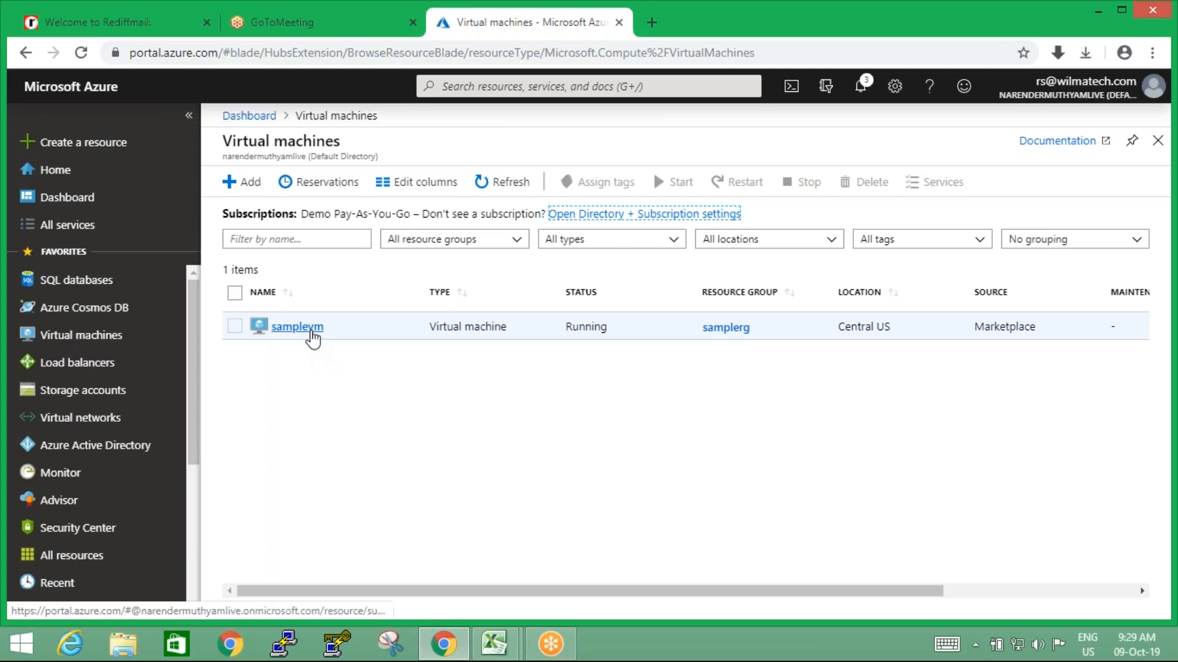
left_click(313, 333)
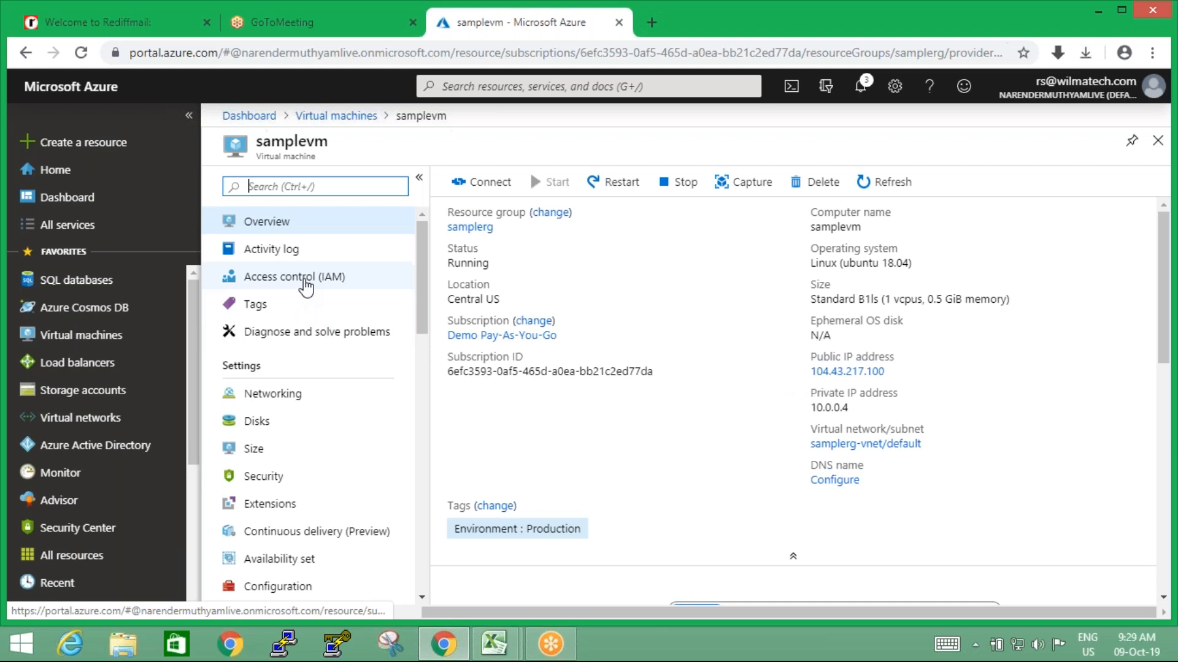
left_click(291, 284)
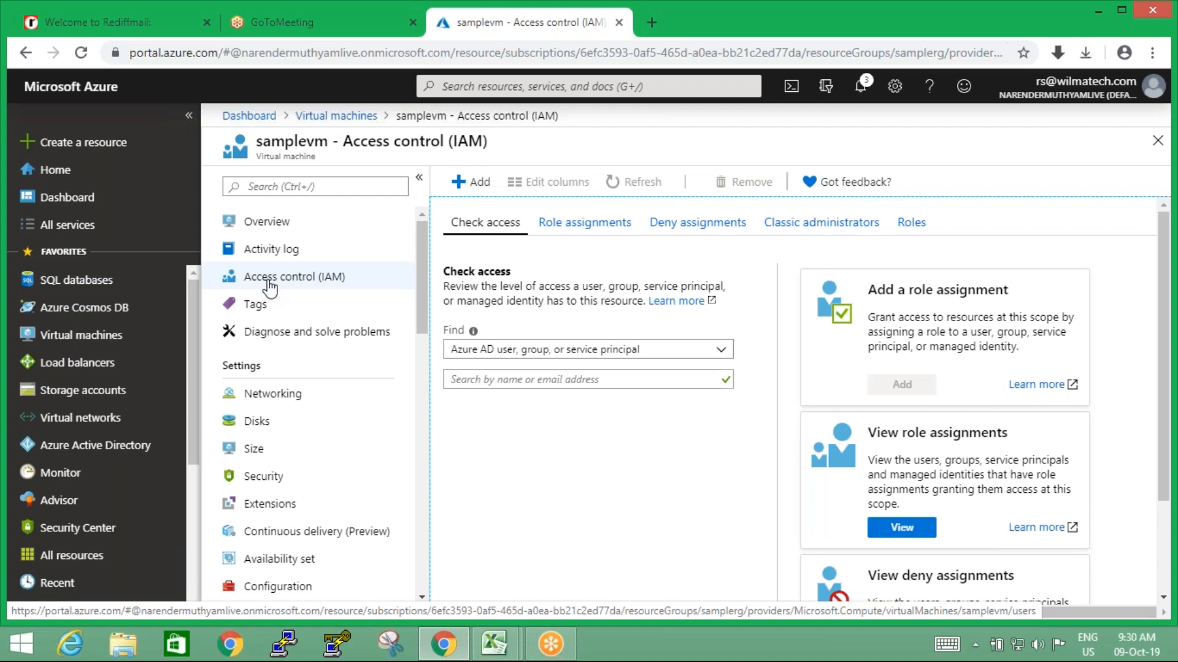
left_click(273, 228)
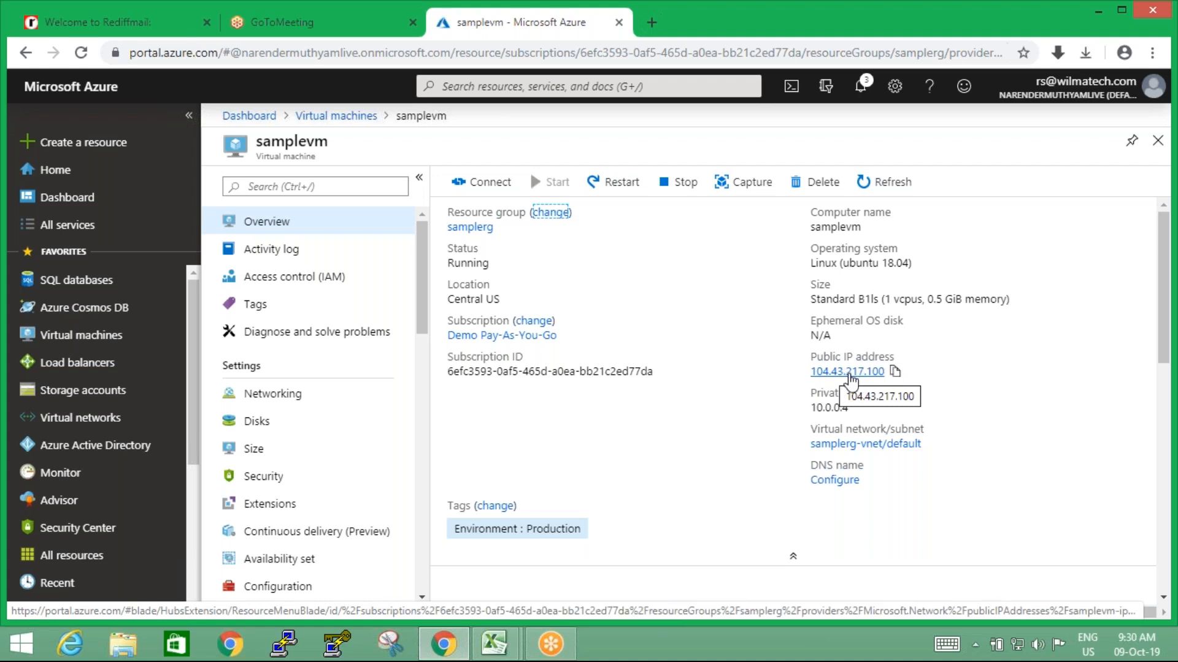
Open samplevm's connection details and check the RDP and SSH options
left_click(484, 184)
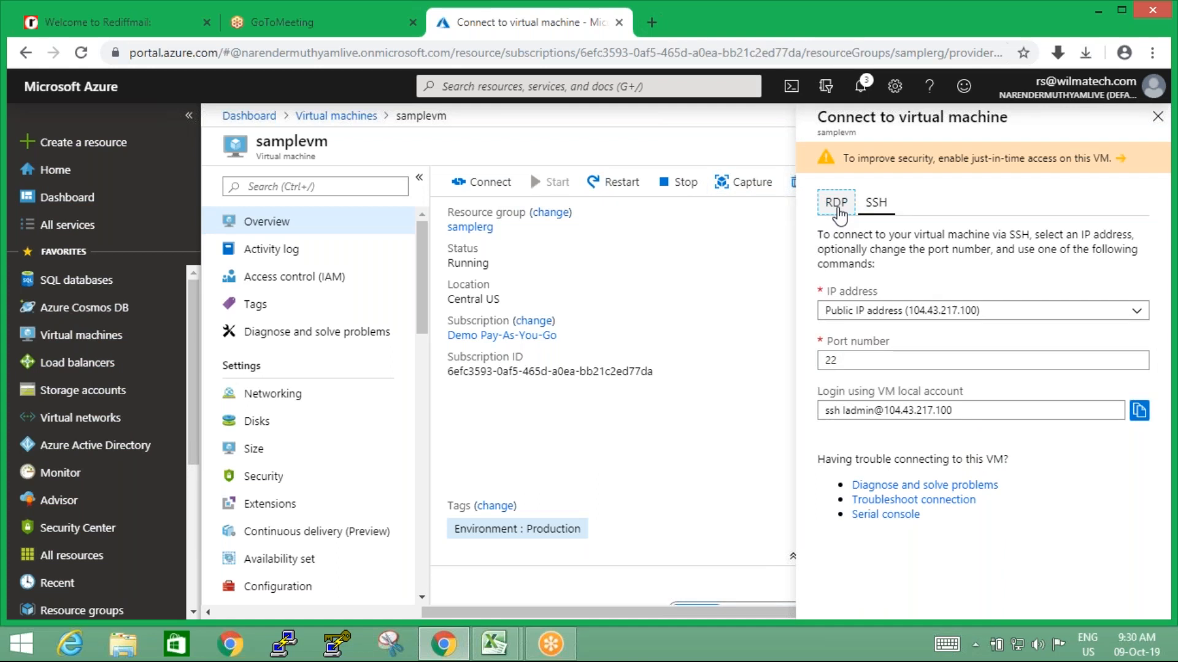
left_click(837, 204)
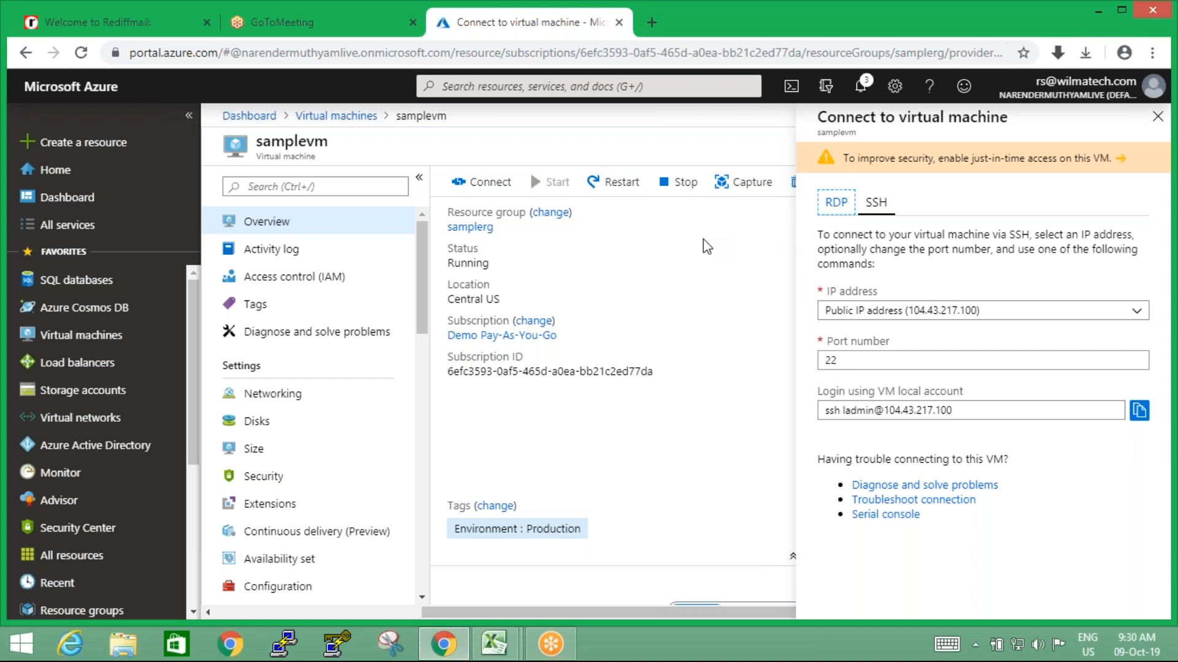
Switch to PuTTY to examine its host name and port settings, cancel it, and close samplevm's SSH connection details
left_click(282, 645)
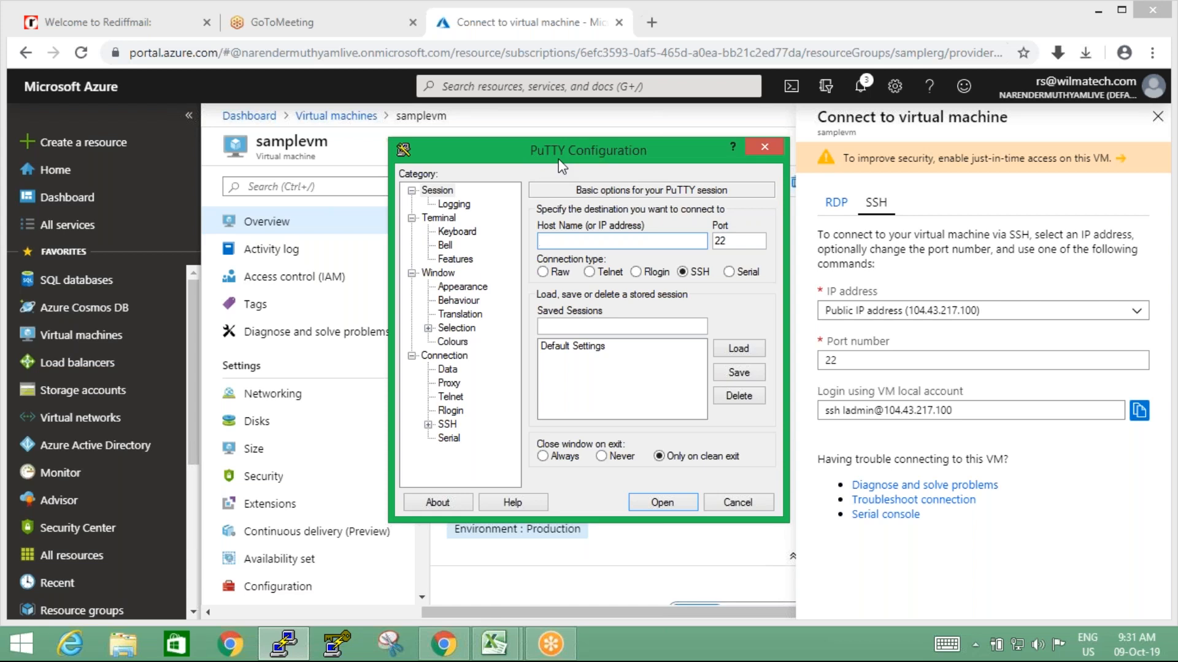
left_click_drag(560, 158, 519, 156)
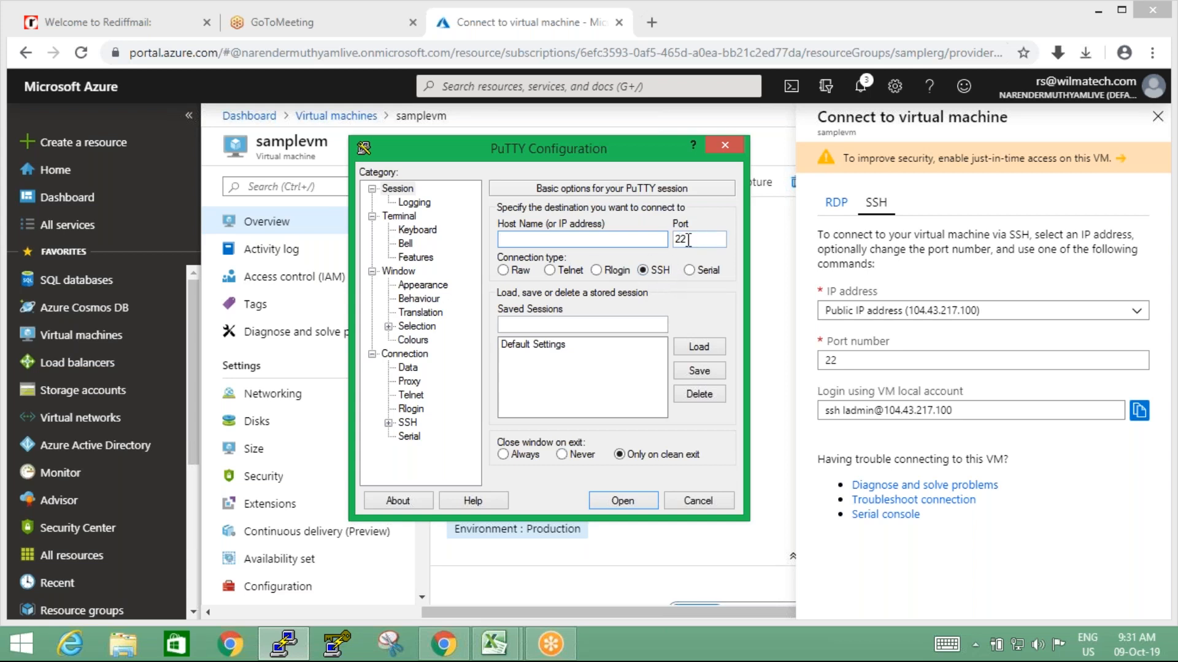
key("Tab")
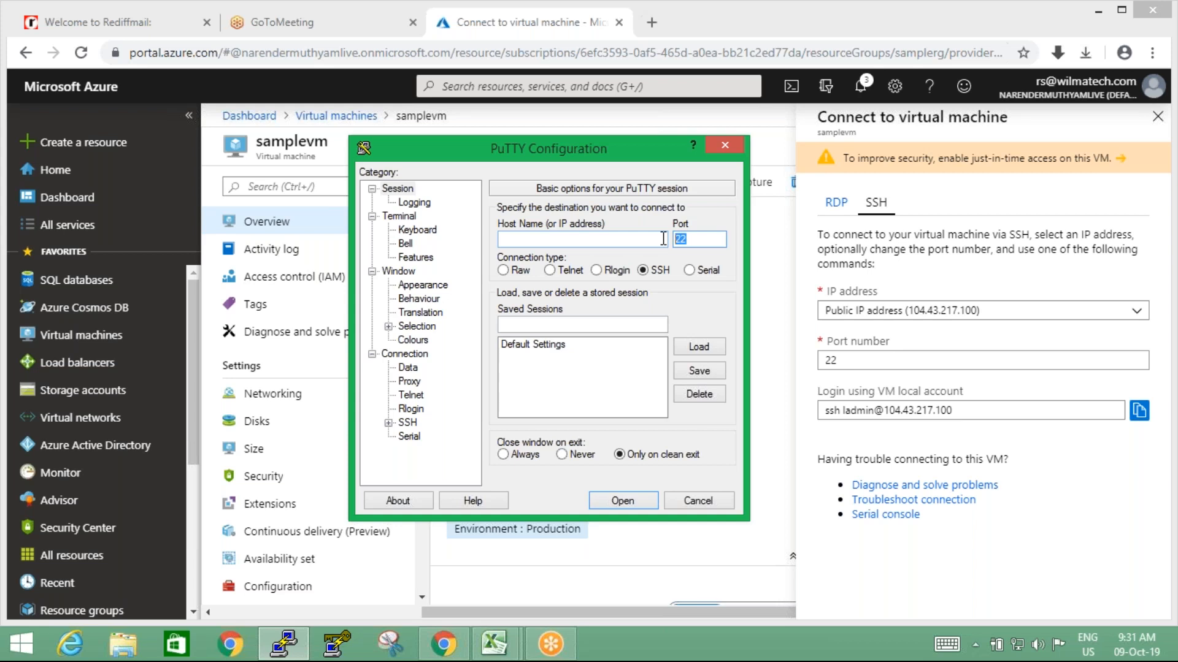
left_click(708, 502)
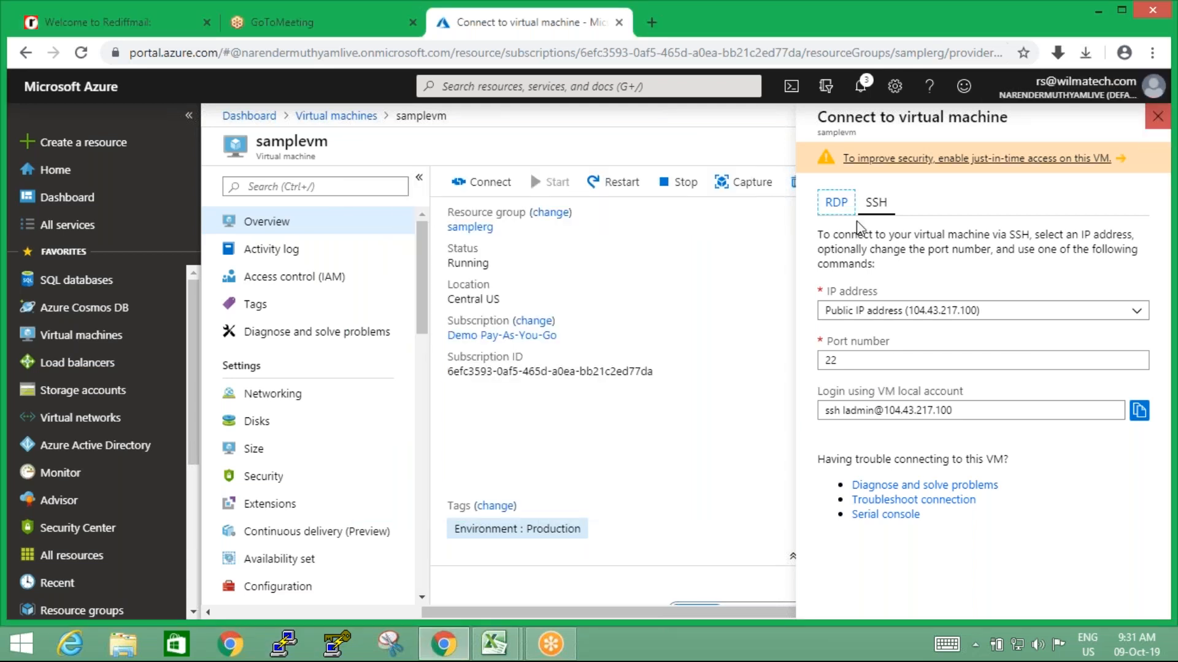
left_click(875, 207)
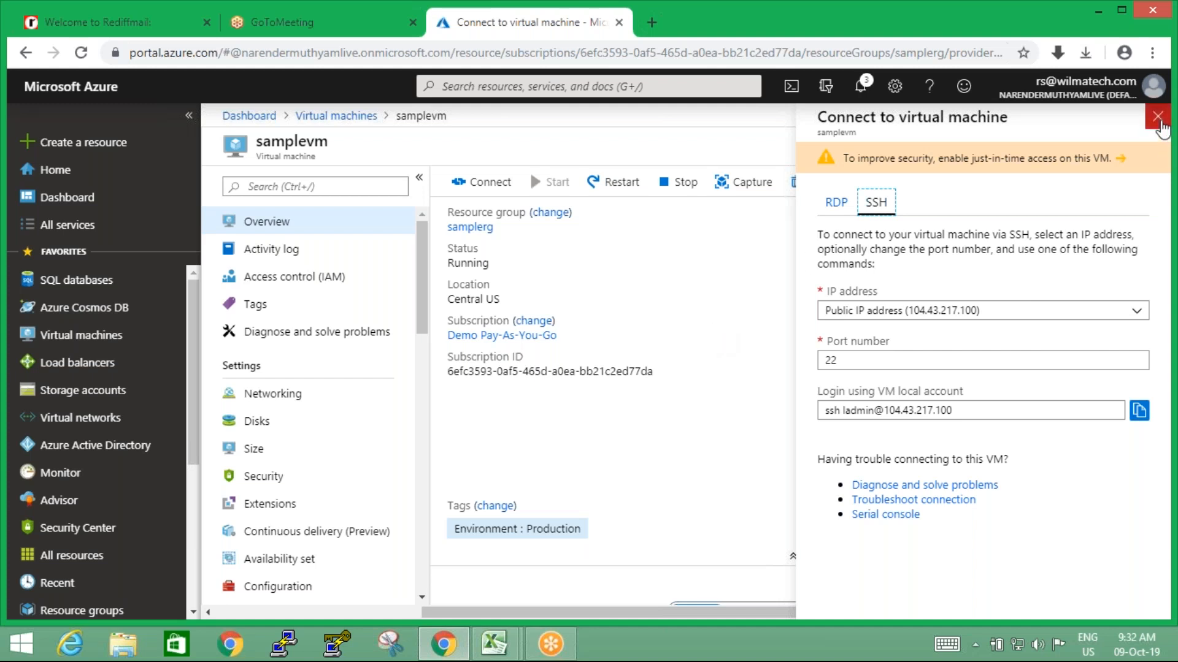
left_click(1157, 118)
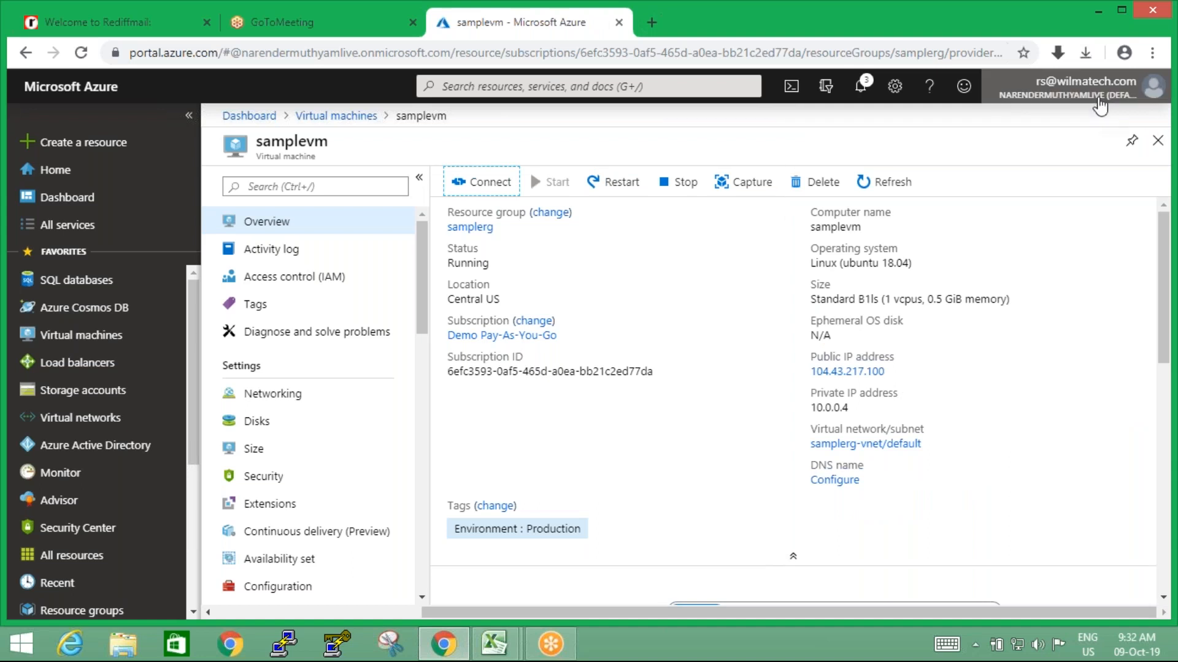
View the signed-in account's details and open the list of resources tagged Environment : Production
left_click(1098, 98)
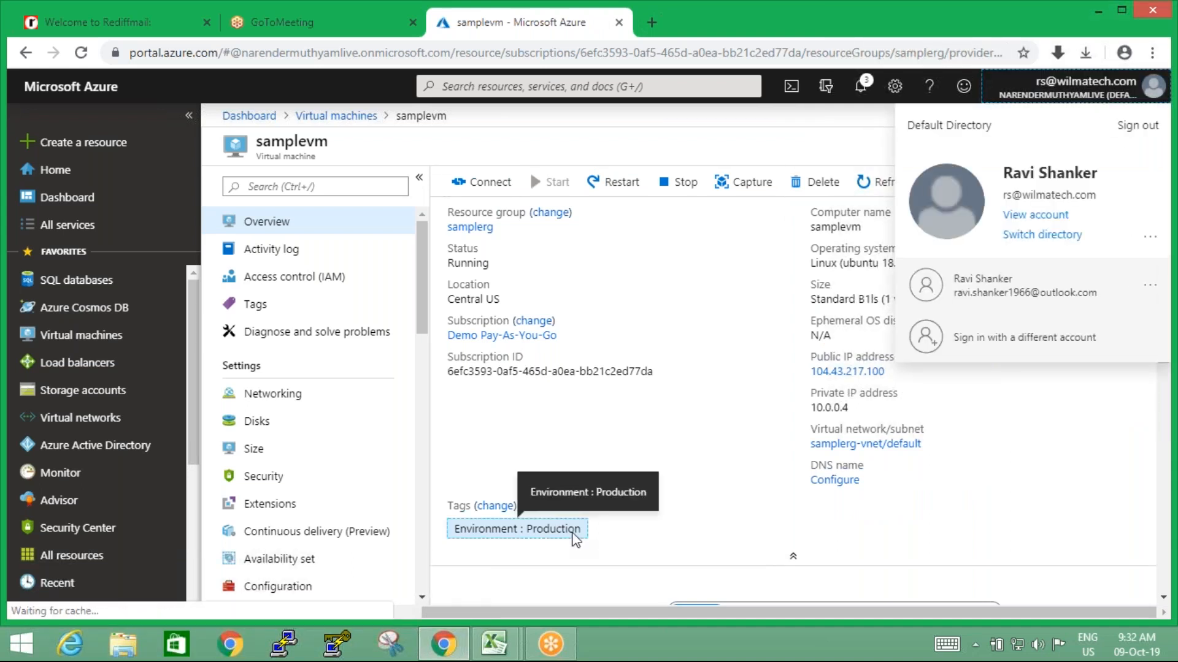
left_click(571, 532)
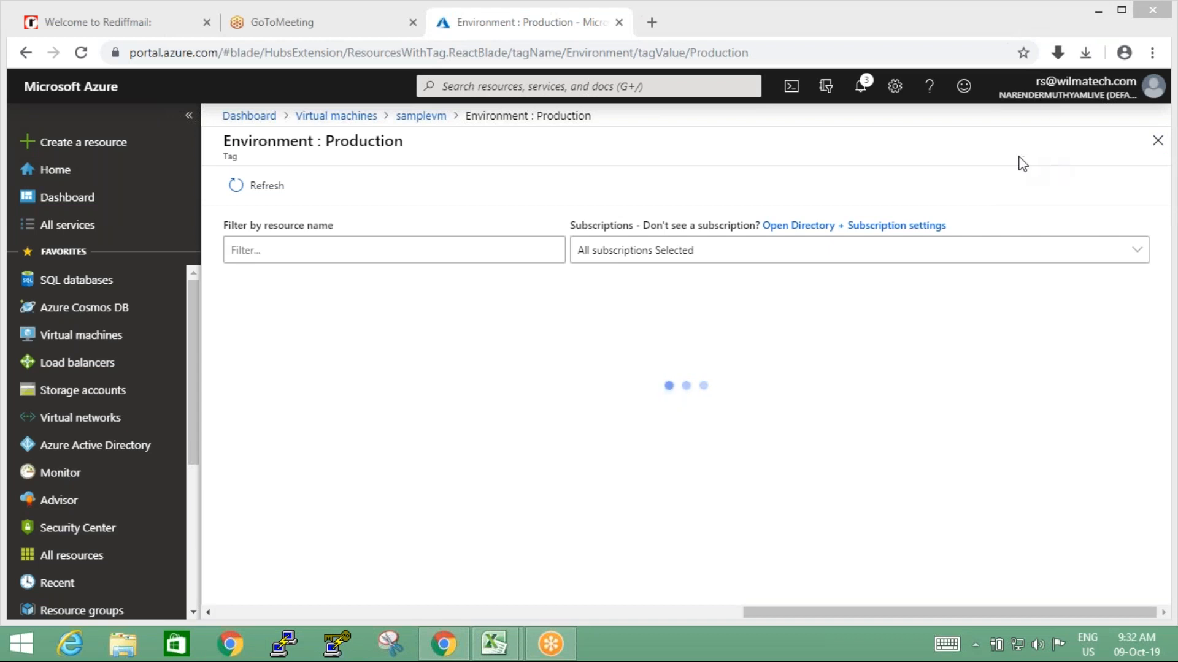
left_click(1016, 274)
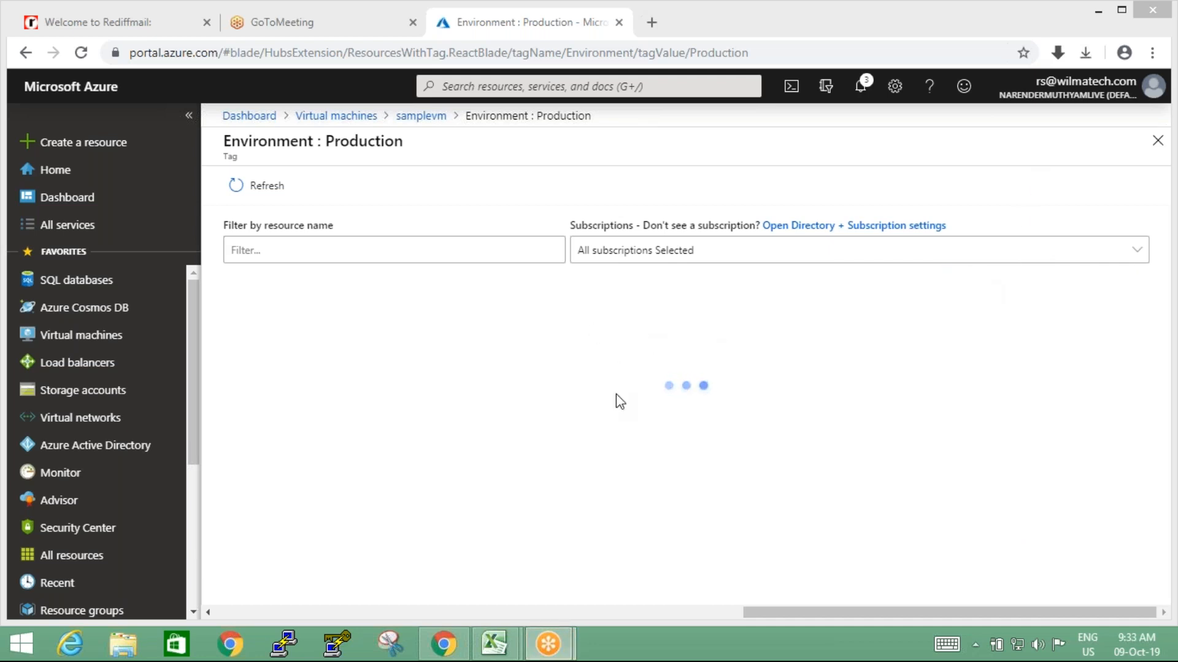